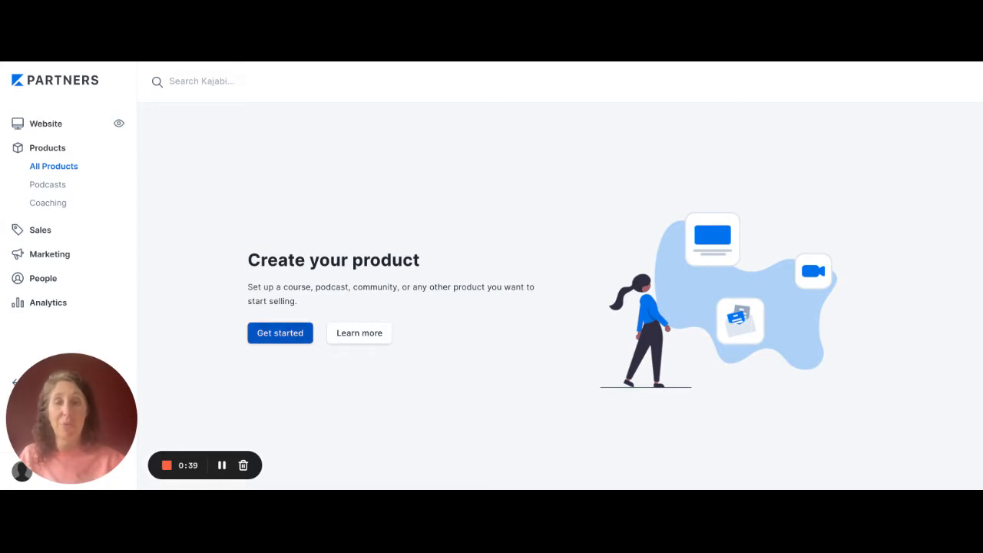
- Start creating a new product to bring up the product blueprints
{"action": "left_click", "coordinate": [281, 333]}
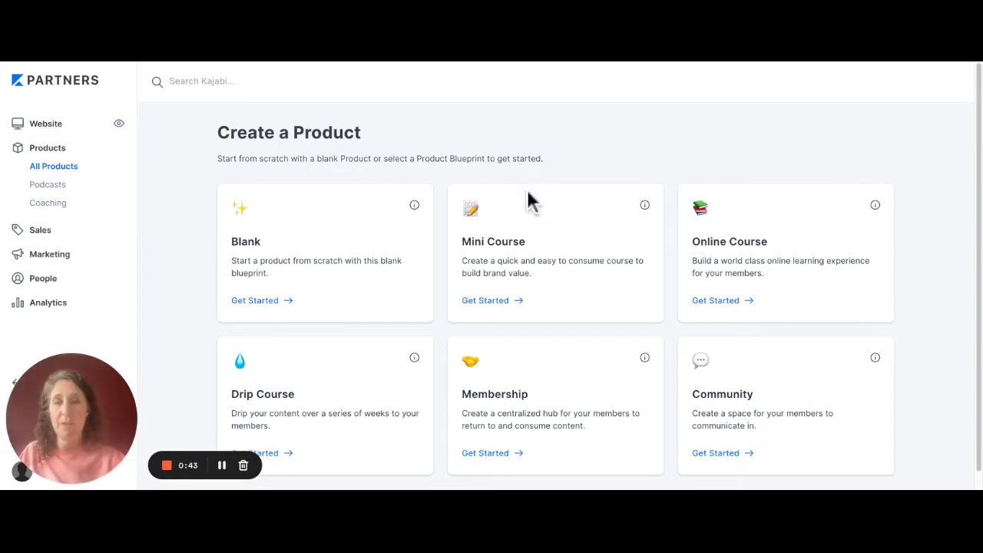
{"action": "left_click", "coordinate": [526, 300]}
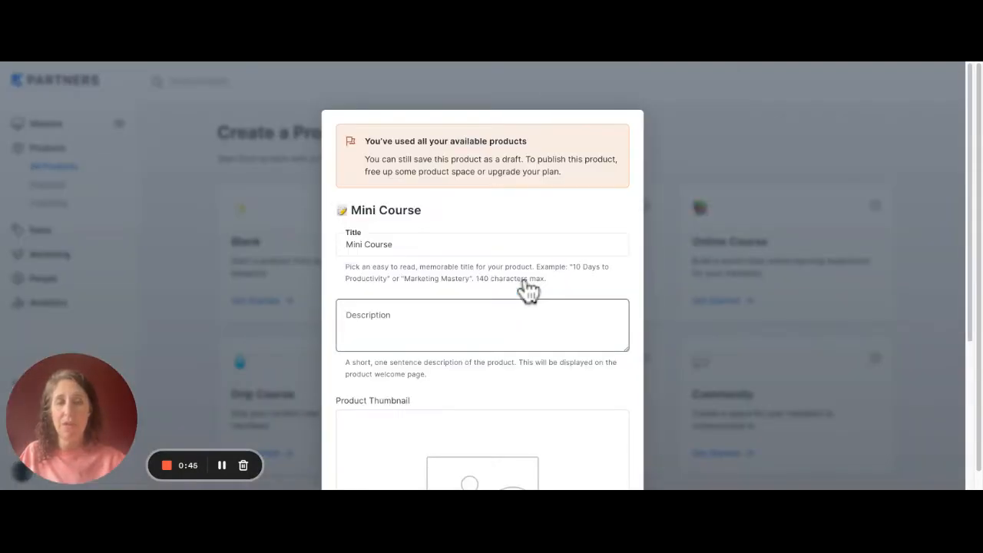
{"action": "left_click", "coordinate": [485, 248]}
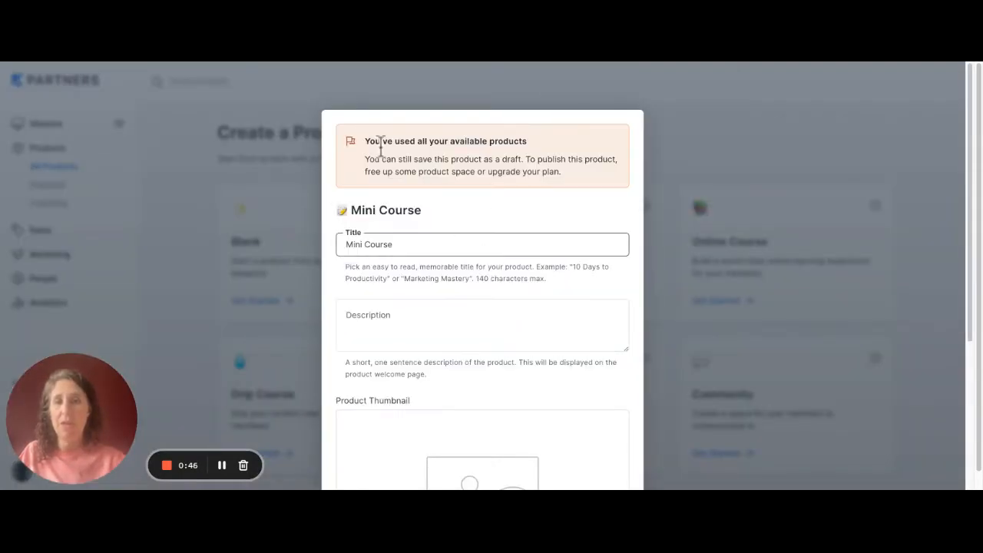
{"action": "key", "text": "ctrl+a"}
{"action": "left_click", "coordinate": [281, 129]}
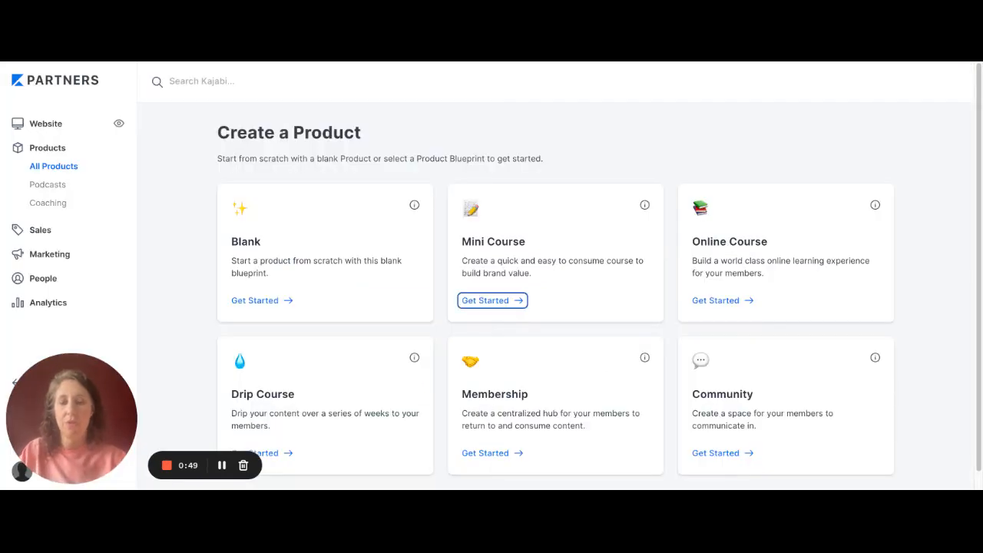
- Choose the Mini Course blueprint and title the product "Example Course"
{"action": "left_click", "coordinate": [476, 300]}
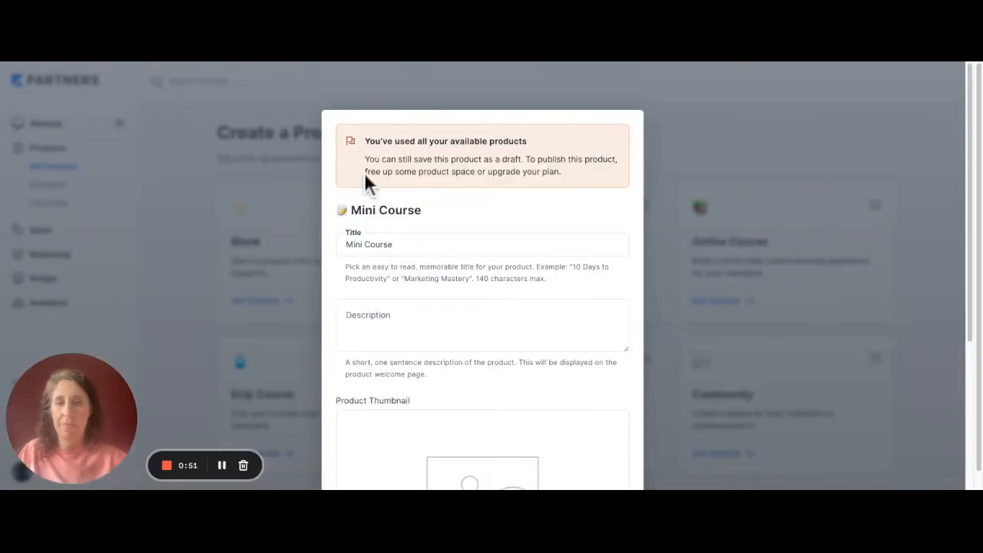
{"action": "key", "text": "BackSpace"}
{"action": "key", "text": "BackSpace"}
{"action": "key", "text": "BackSpace"}
{"action": "key", "text": "BackSpace"}
{"action": "key", "text": "BackSpace"}
{"action": "key", "text": "BackSpace"}
{"action": "key", "text": "BackSpace"}
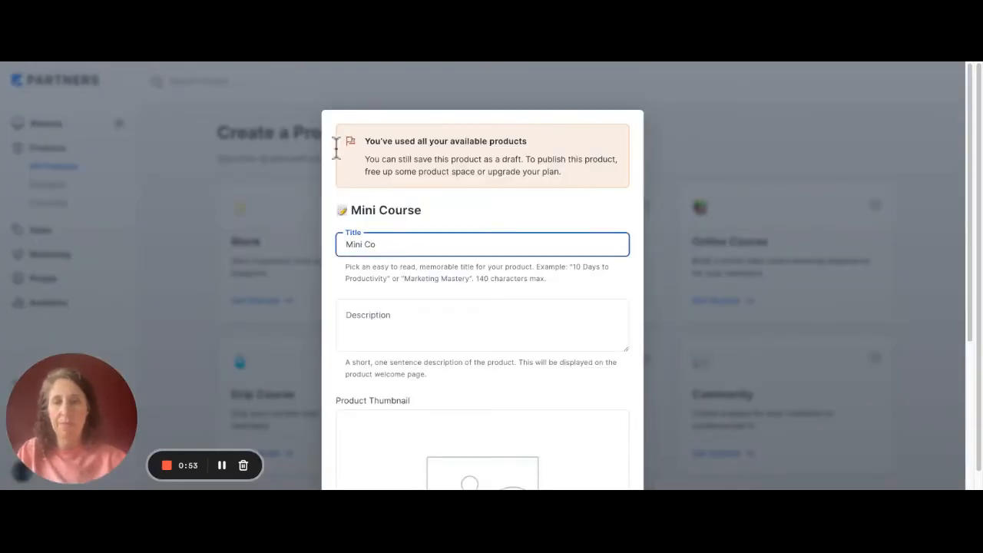
{"action": "key", "text": "BackSpace"}
{"action": "key", "text": "BackSpace"}
{"action": "key", "text": "BackSpace"}
{"action": "key", "text": "BackSpace"}
{"action": "type", "text": "Example Course"}
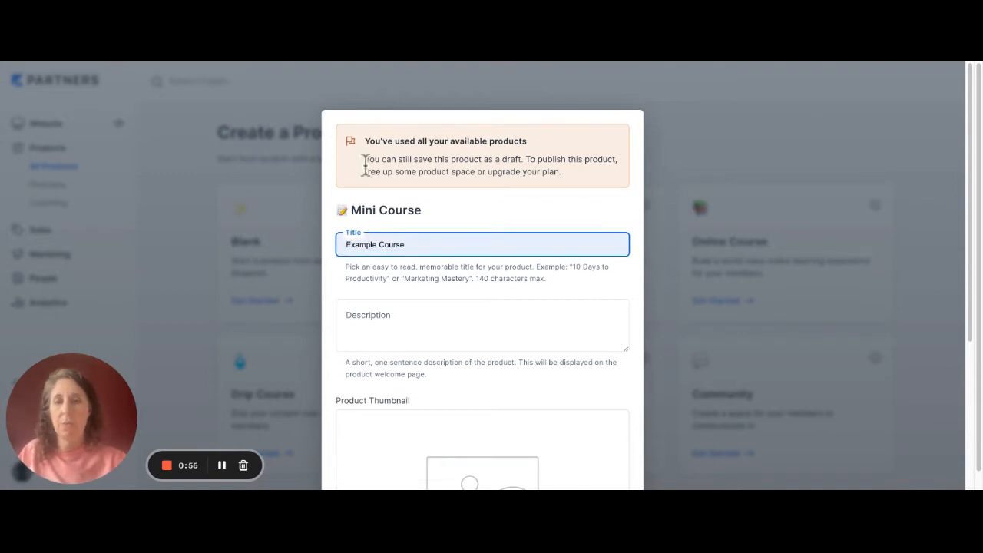
{"action": "left_click", "coordinate": [367, 272]}
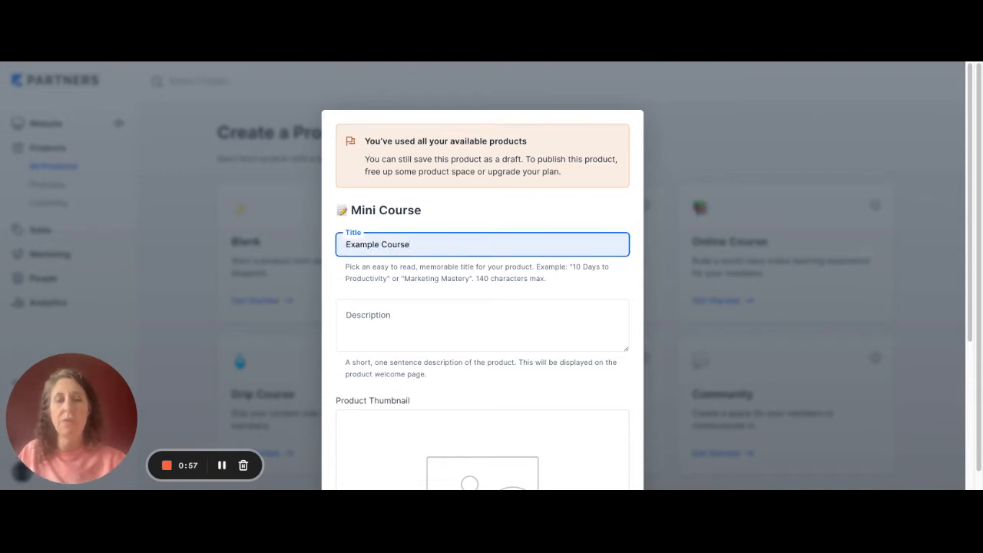
- Upload the "Course Name" kitchen image as the product thumbnail and submit the new product
{"action": "scroll", "coordinate": [482, 307], "scroll_direction": "down", "scroll_amount": 2}
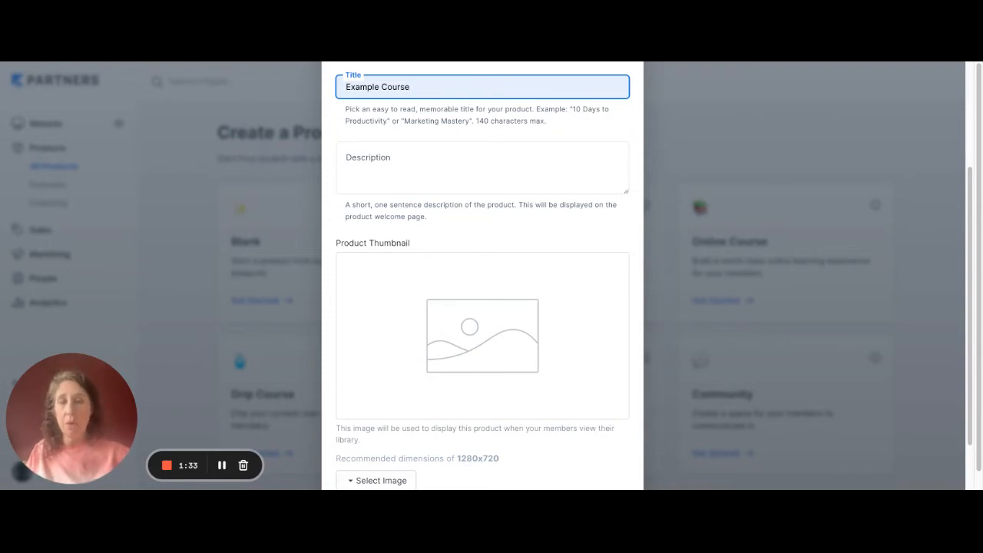
{"action": "scroll", "coordinate": [482, 276], "scroll_direction": "down", "scroll_amount": 1}
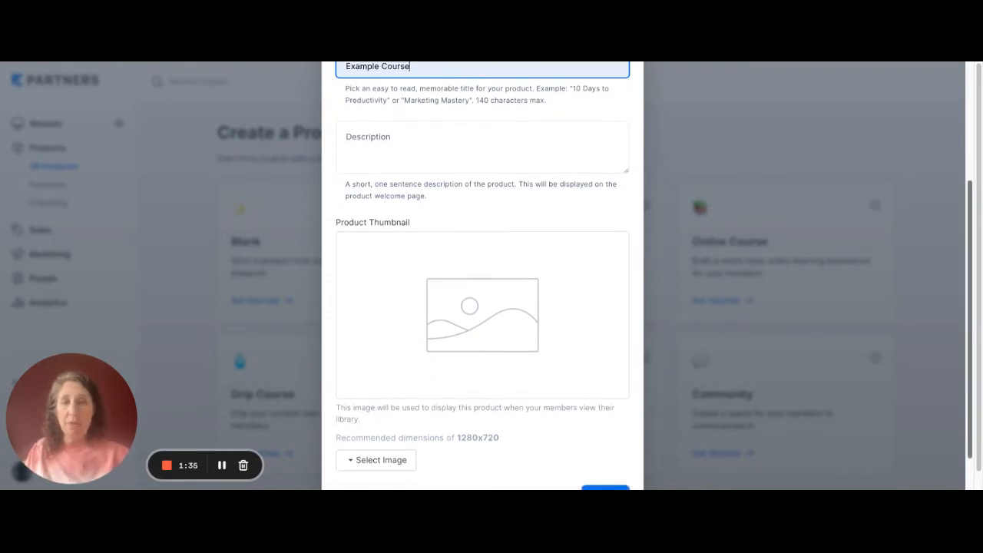
{"action": "scroll", "coordinate": [471, 279], "scroll_direction": "up", "scroll_amount": 2}
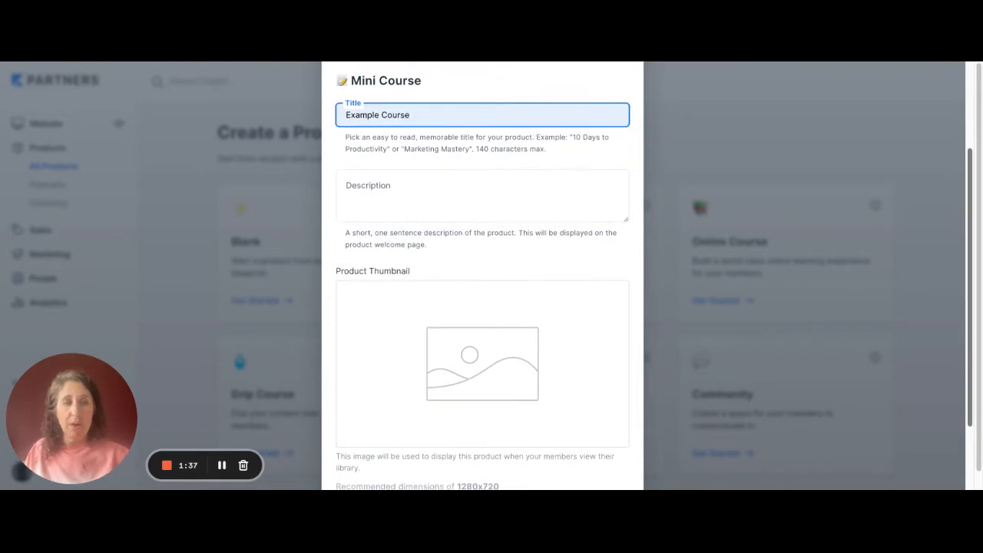
{"action": "scroll", "coordinate": [407, 409], "scroll_direction": "down", "scroll_amount": 3}
{"action": "left_click", "coordinate": [376, 415]}
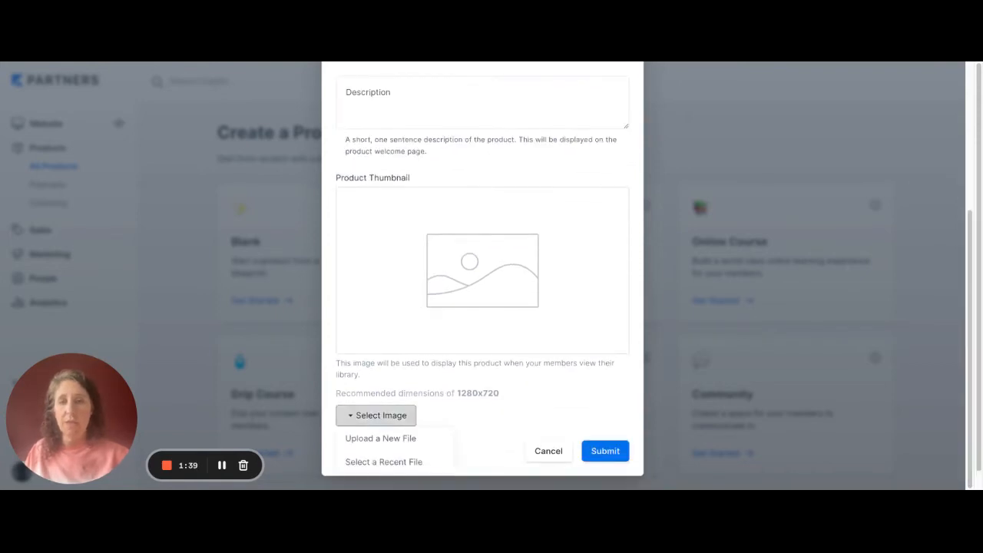
{"action": "left_click", "coordinate": [380, 438]}
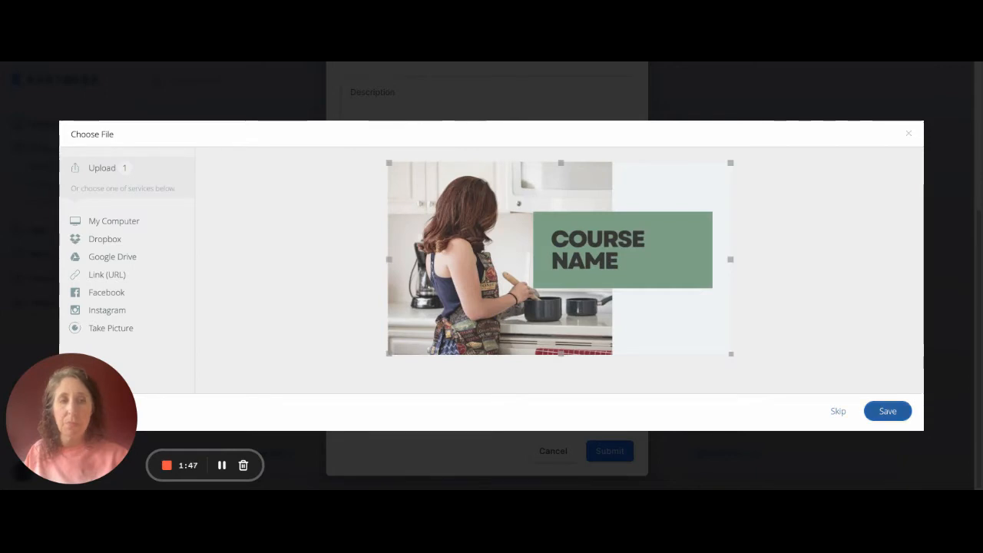
{"action": "left_click", "coordinate": [888, 411]}
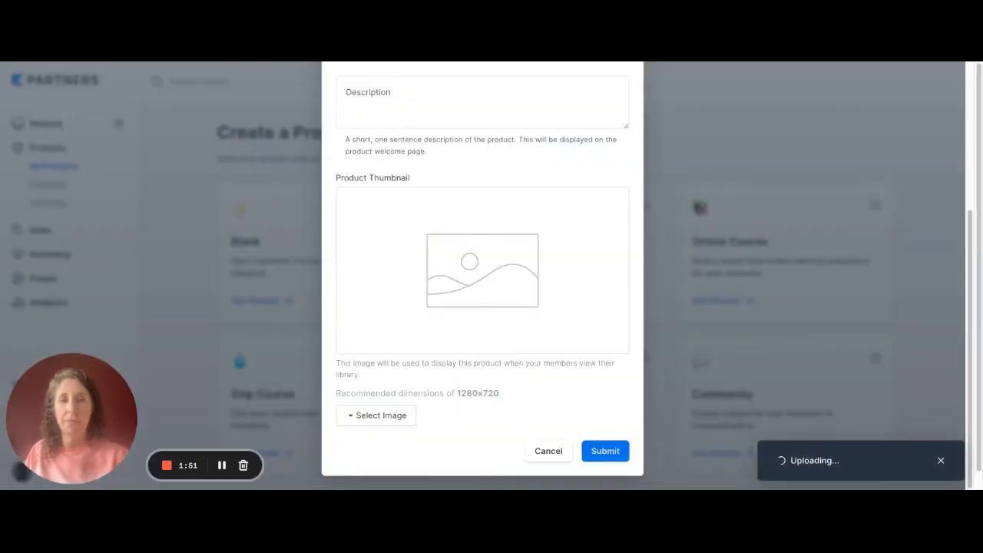
{"action": "left_click", "coordinate": [605, 451]}
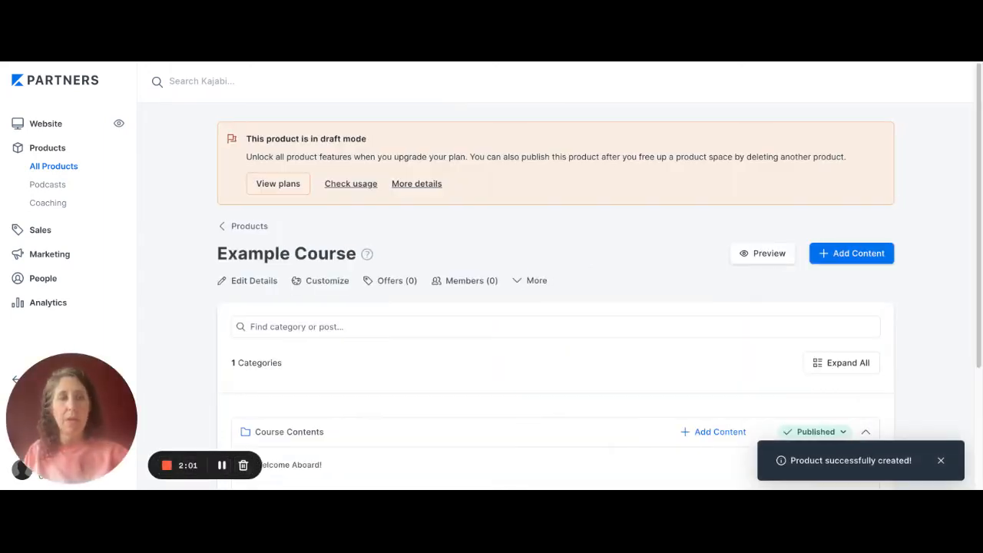
- Edit the Course Contents category and change its title to "Module 1"
{"action": "scroll", "coordinate": [555, 307], "scroll_direction": "down", "scroll_amount": 1}
{"action": "scroll", "coordinate": [555, 307], "scroll_direction": "down", "scroll_amount": 2}
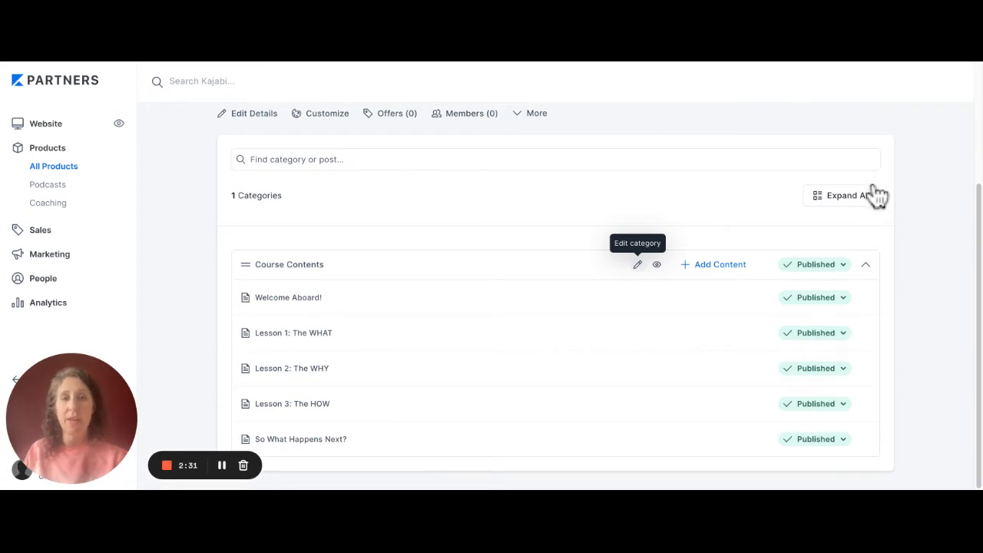
{"action": "left_click", "coordinate": [638, 264]}
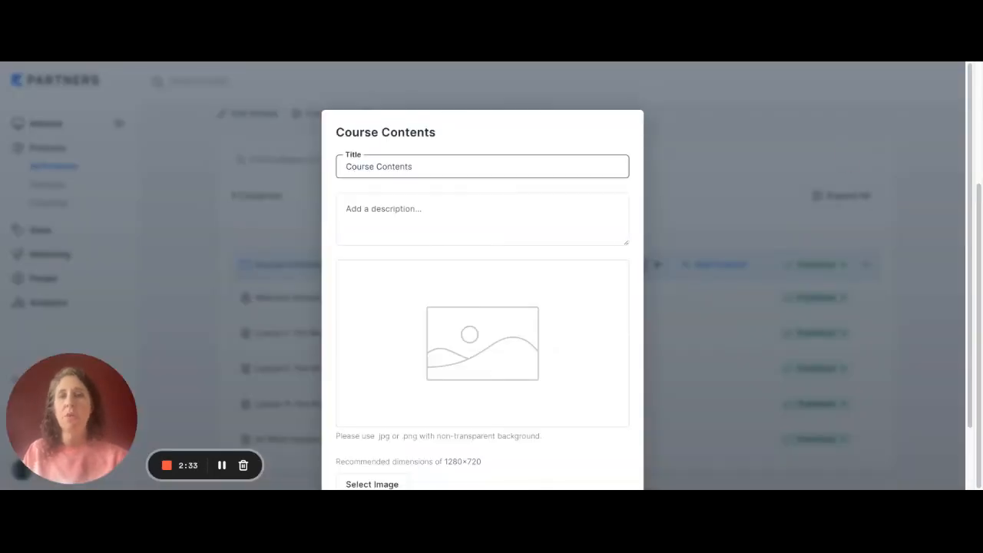
{"action": "left_click", "coordinate": [414, 166]}
{"action": "key", "text": "BackSpace"}
{"action": "key", "text": "BackSpace"}
{"action": "key", "text": "BackSpace"}
{"action": "key", "text": "BackSpace"}
{"action": "key", "text": "BackSpace"}
{"action": "key", "text": "BackSpace"}
{"action": "key", "text": "BackSpace"}
{"action": "key", "text": "BackSpace"}
{"action": "key", "text": "BackSpace"}
{"action": "key", "text": "BackSpace"}
{"action": "key", "text": "BackSpace"}
{"action": "key", "text": "BackSpace"}
{"action": "key", "text": "BackSpace"}
{"action": "key", "text": "BackSpace"}
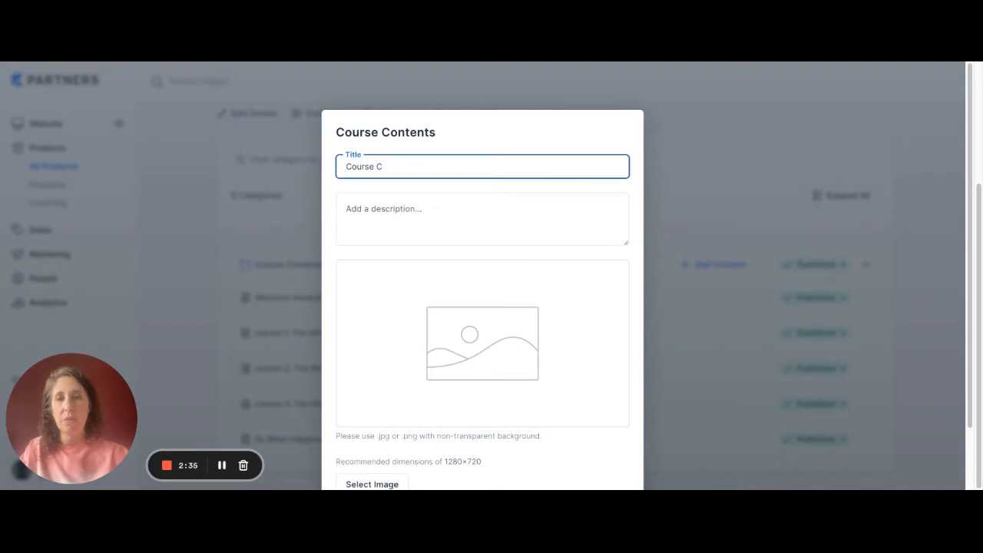
{"action": "key", "text": "BackSpace"}
{"action": "type", "text": "Module 1"}
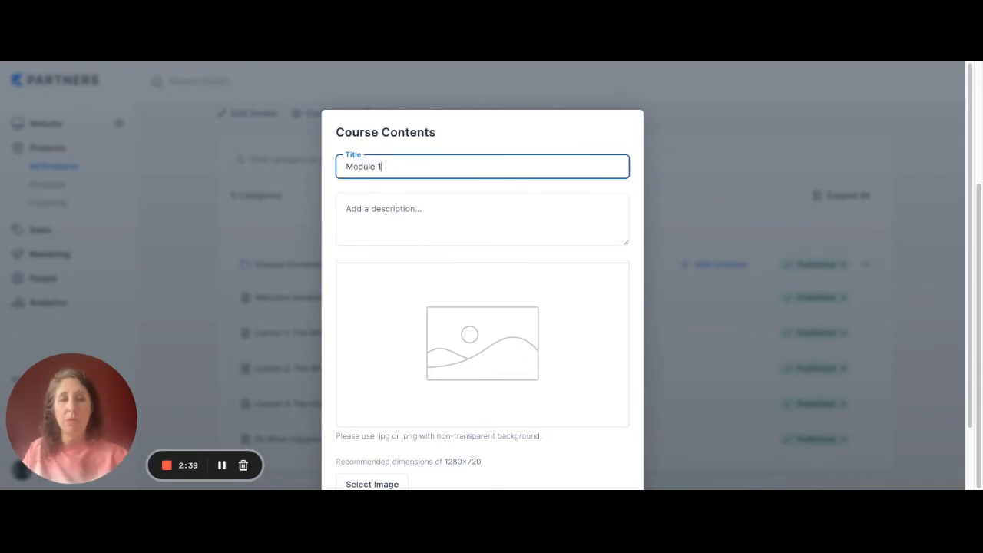
- Upload the "Module 1" vegetables image as the category's image and save the category
{"action": "left_click_drag", "start_coordinate": [970, 261], "coordinate": [970, 299]}
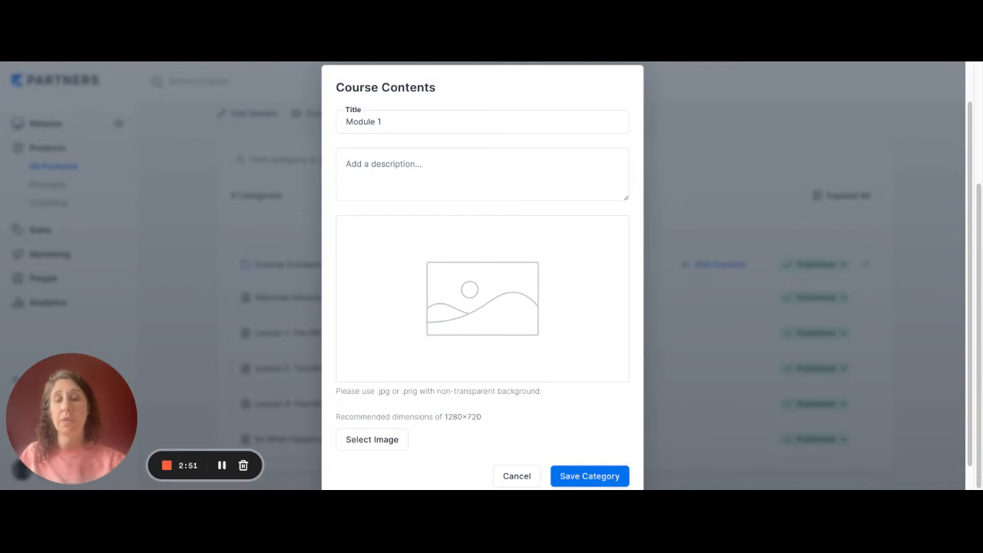
{"action": "left_click", "coordinate": [372, 439]}
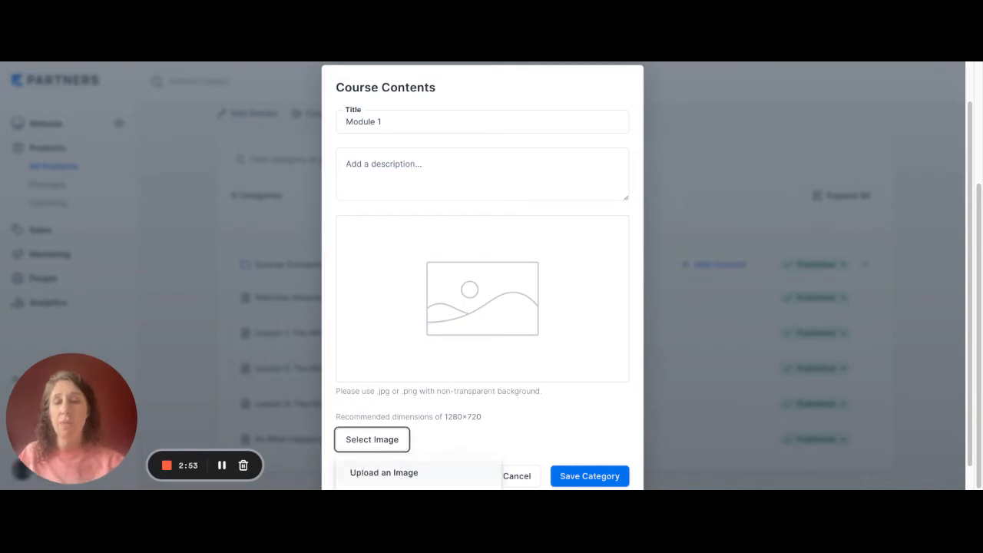
{"action": "left_click", "coordinate": [384, 472]}
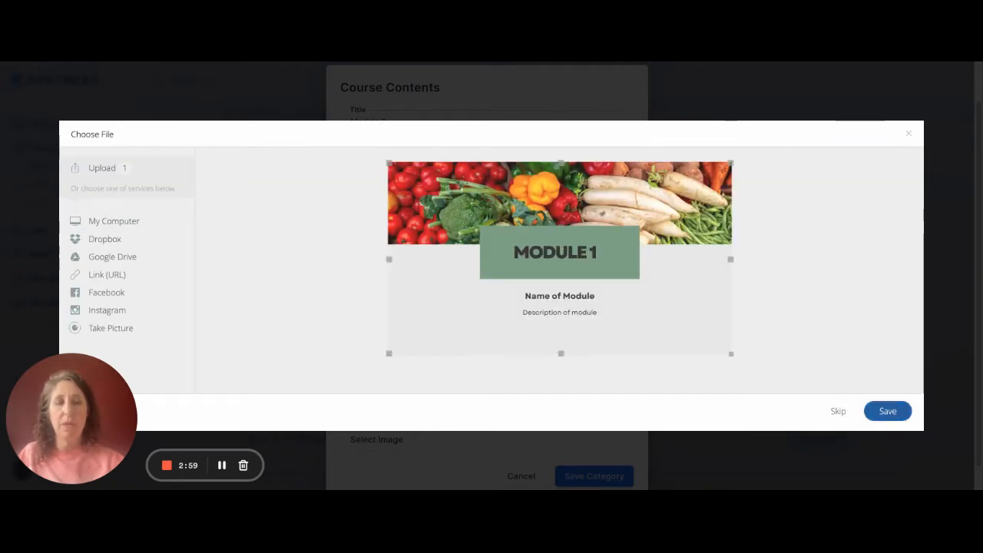
{"action": "left_click", "coordinate": [888, 411]}
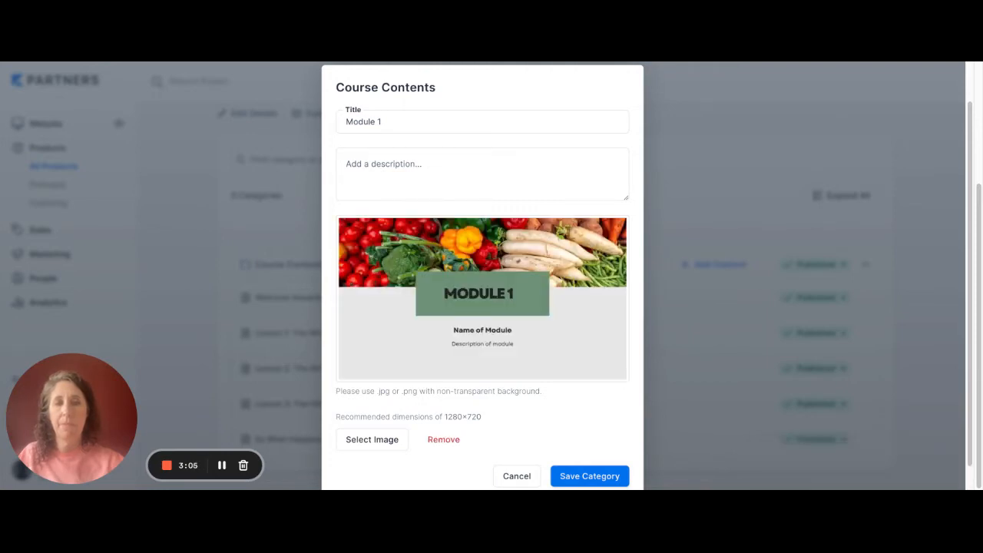
{"action": "left_click", "coordinate": [590, 476]}
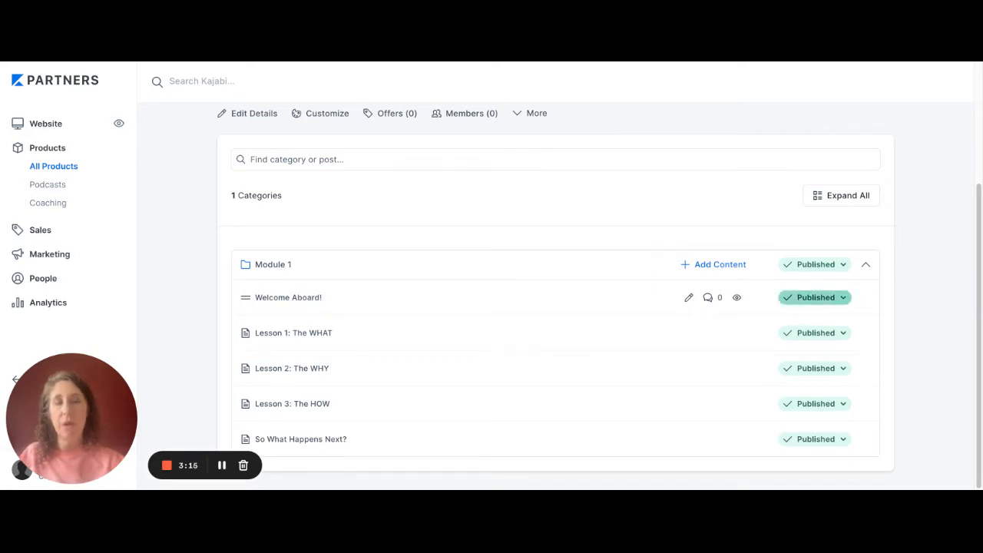
- Delete the "Welcome Aboard!" post from Module 1
{"action": "left_click", "coordinate": [814, 297]}
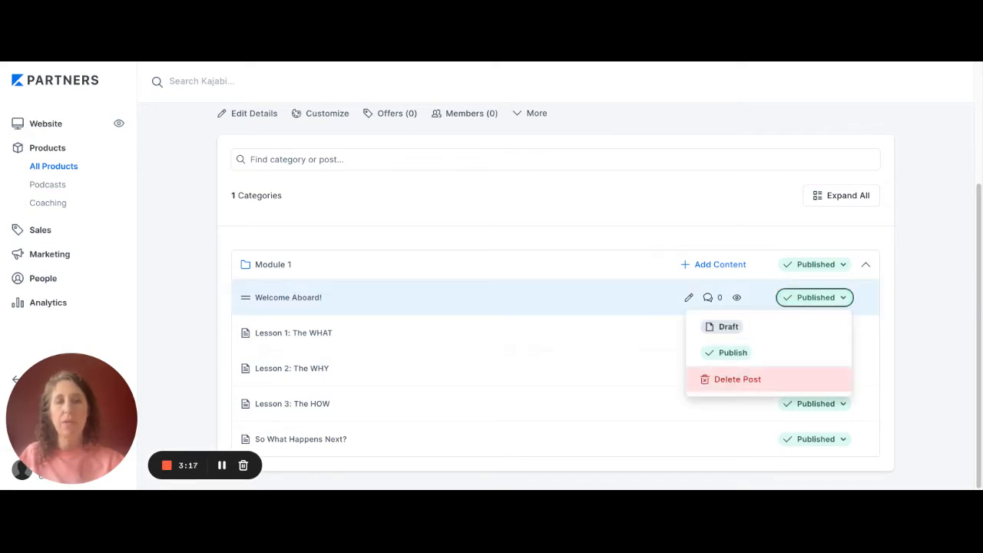
{"action": "left_click", "coordinate": [735, 379]}
{"action": "left_click", "coordinate": [596, 193]}
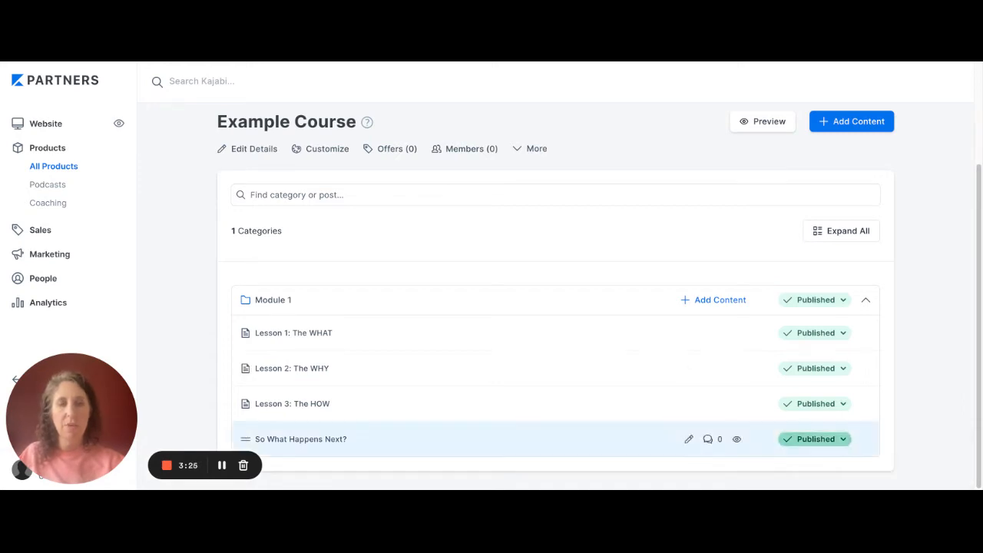
- Delete the "So What Happens Next?" post from Module 1
{"action": "left_click", "coordinate": [813, 438]}
{"action": "scroll", "coordinate": [814, 440], "scroll_direction": "down", "scroll_amount": 1}
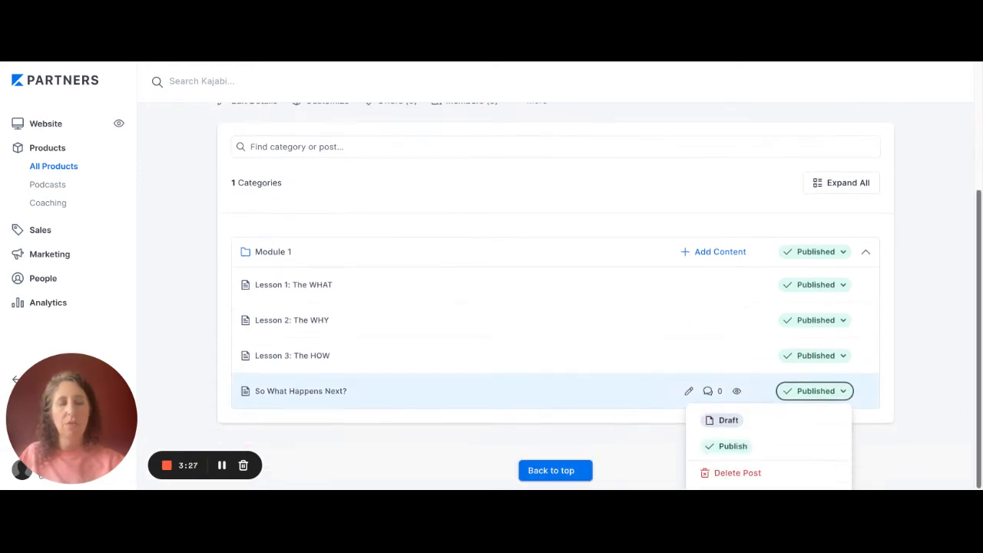
{"action": "left_click", "coordinate": [738, 473]}
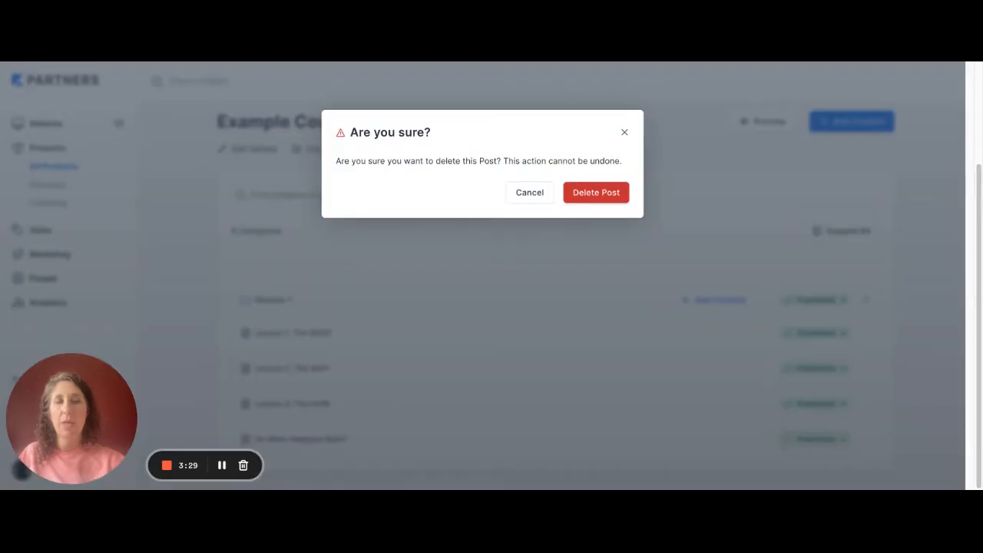
{"action": "left_click", "coordinate": [596, 192]}
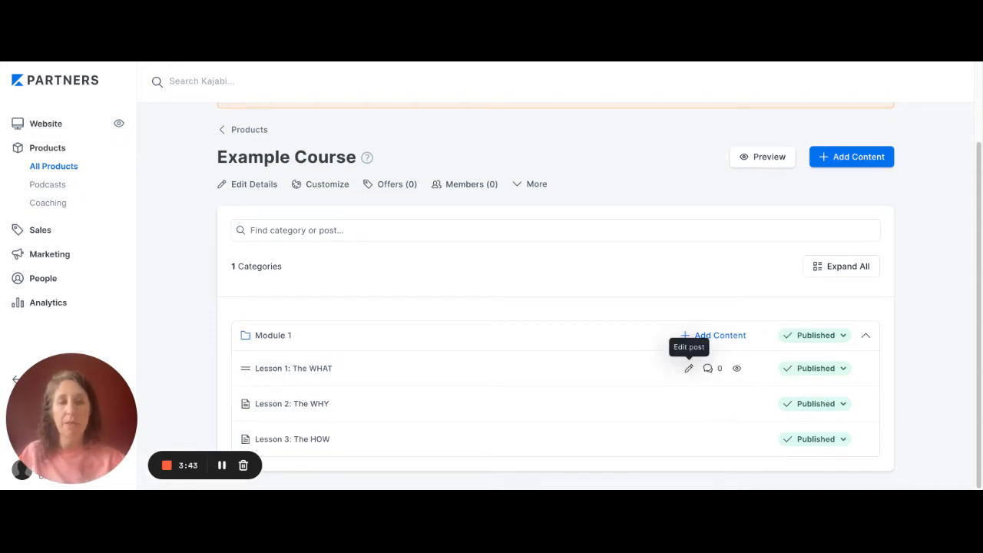
- Open the "Lesson 1: The WHAT" post for editing and upload the "Lesson 1" image as its post thumbnail
{"action": "left_click", "coordinate": [689, 368]}
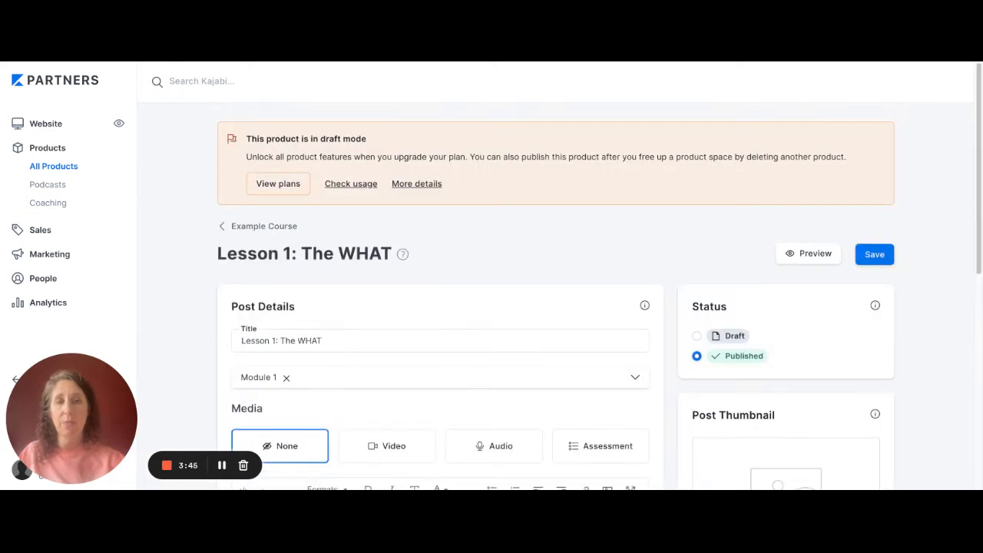
{"action": "scroll", "coordinate": [553, 307], "scroll_direction": "down", "scroll_amount": 5}
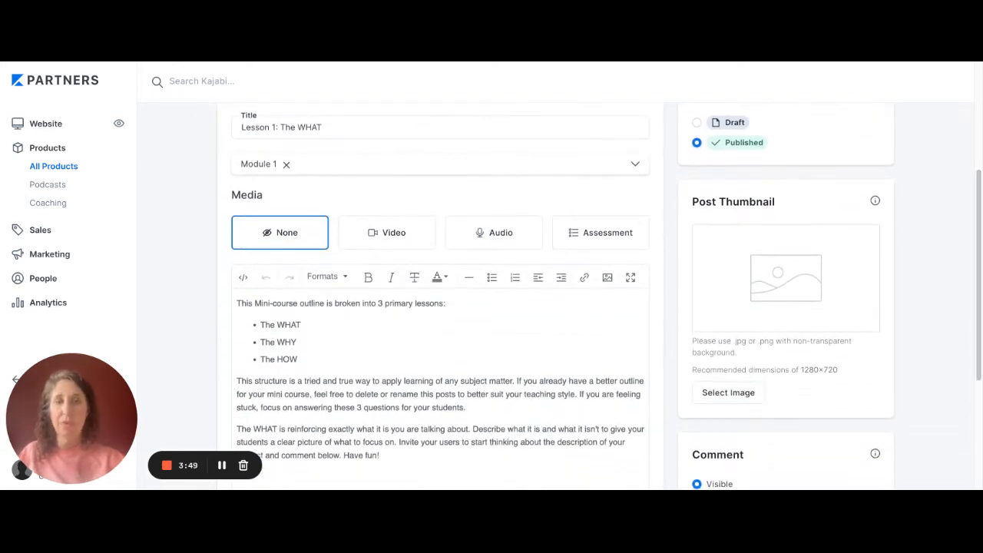
{"action": "left_click", "coordinate": [728, 392]}
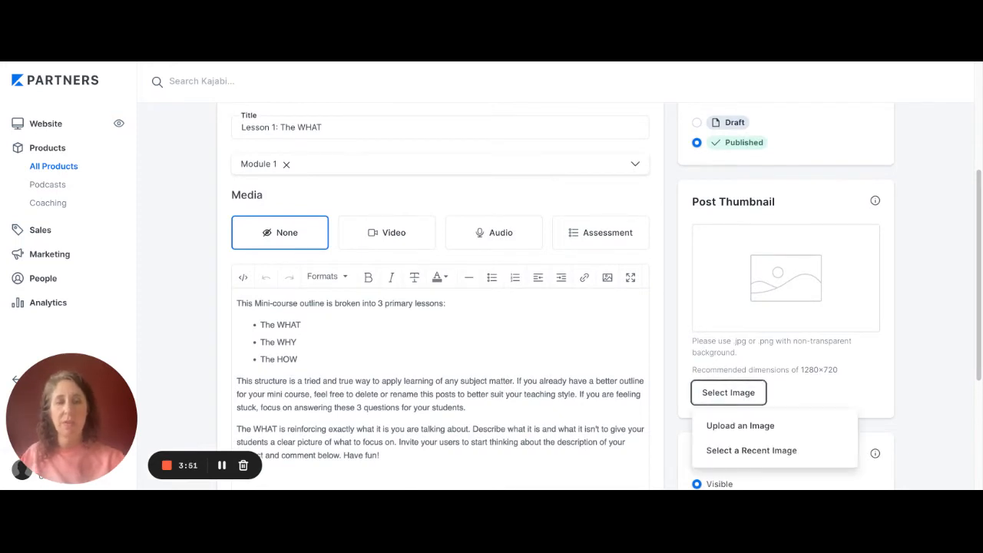
{"action": "left_click", "coordinate": [741, 425]}
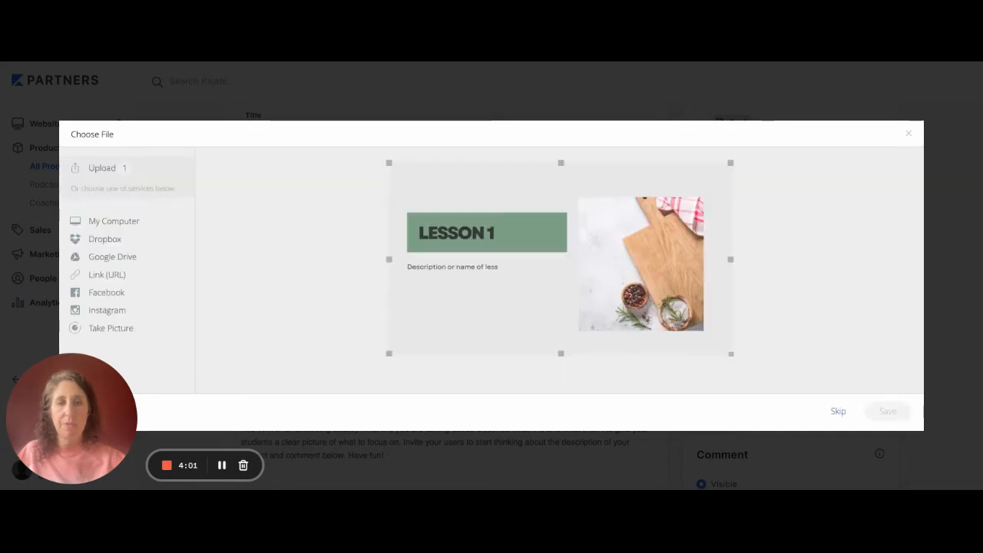
{"action": "left_click", "coordinate": [887, 410]}
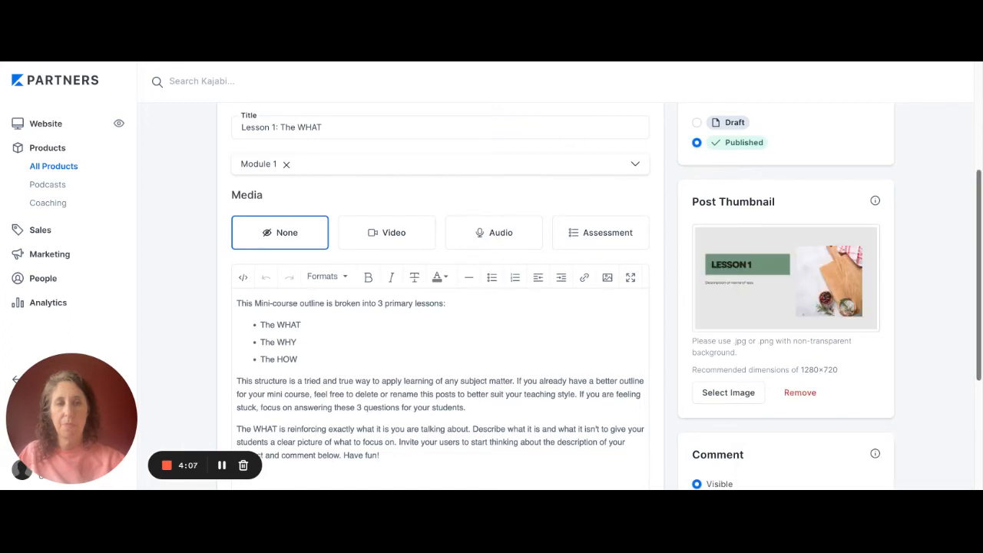
{"action": "scroll", "coordinate": [555, 296], "scroll_direction": "up", "scroll_amount": 3}
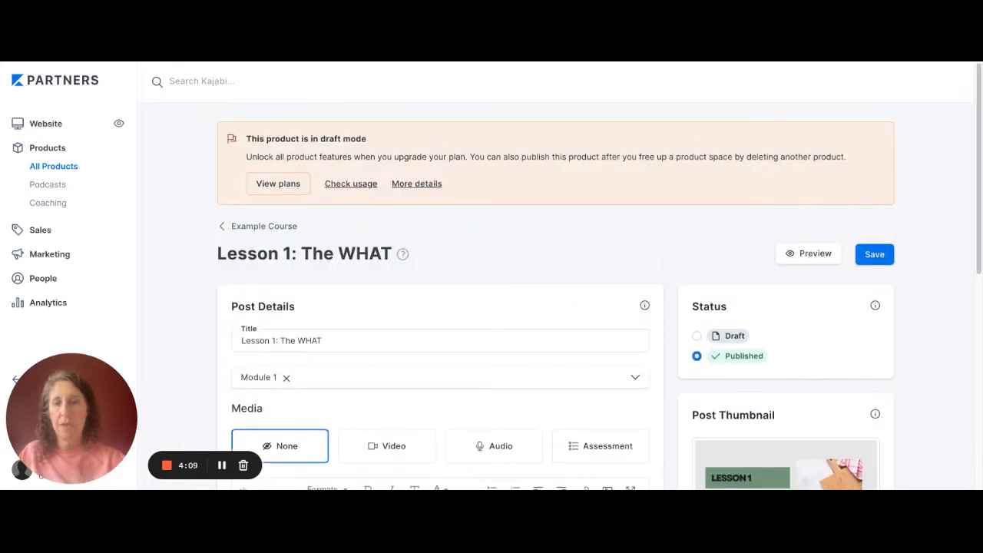
- Save the "Lesson 1: The WHAT" post and return to the Example Course outline
{"action": "left_click", "coordinate": [263, 226]}
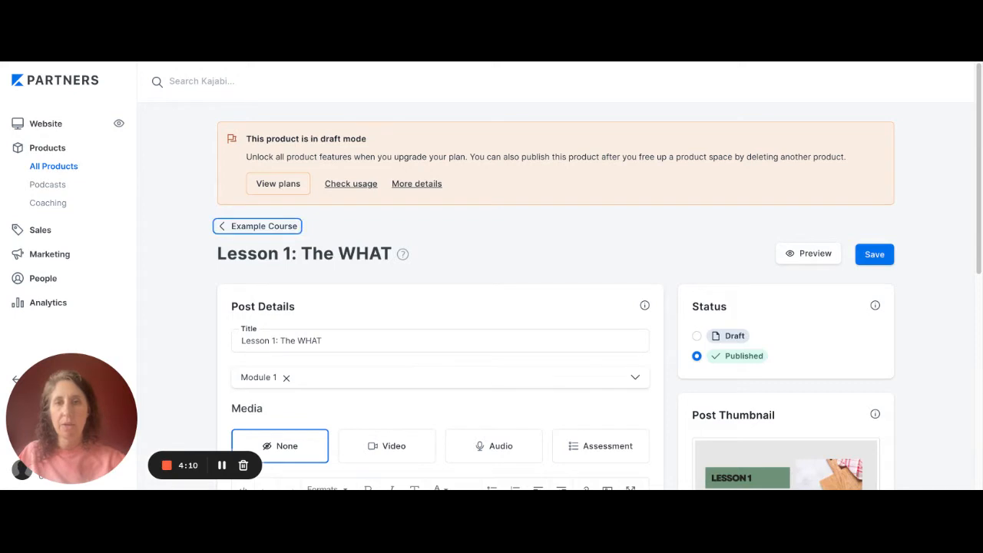
{"action": "left_click", "coordinate": [874, 254]}
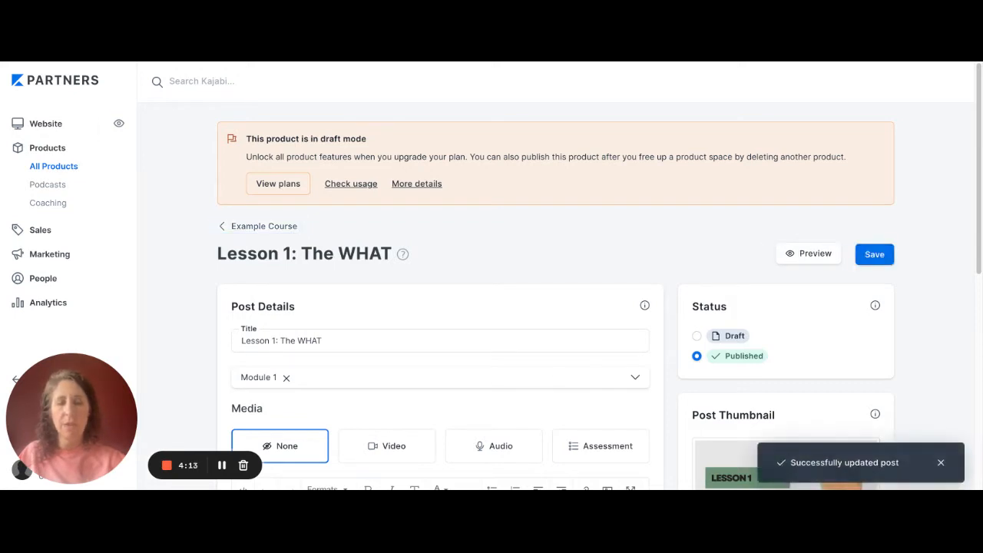
{"action": "left_click", "coordinate": [264, 225]}
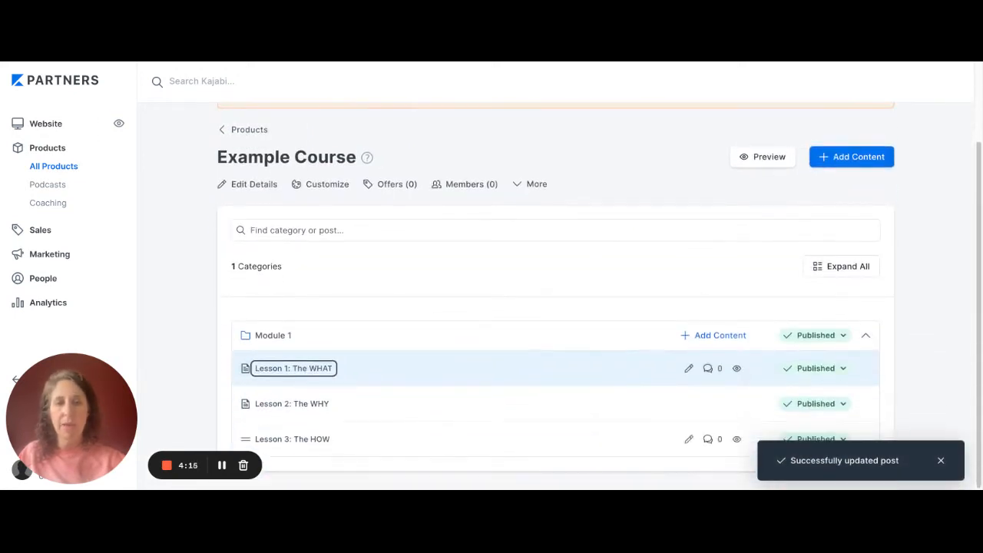
- Open the "Lesson 2: The WHY" post, upload its lesson image as the post thumbnail and save the post
{"action": "left_click", "coordinate": [688, 403]}
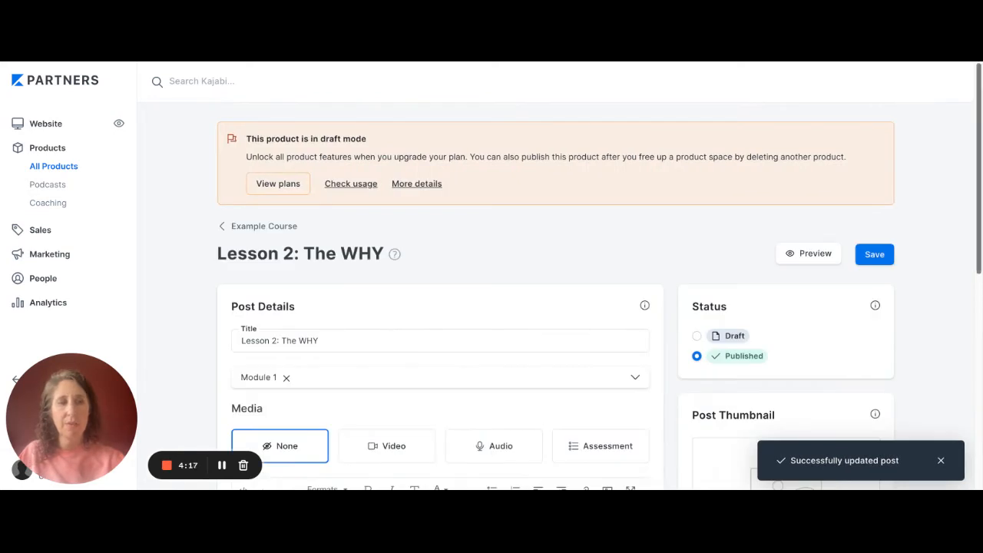
{"action": "scroll", "coordinate": [522, 296], "scroll_direction": "down", "scroll_amount": 4}
{"action": "left_click", "coordinate": [728, 304]}
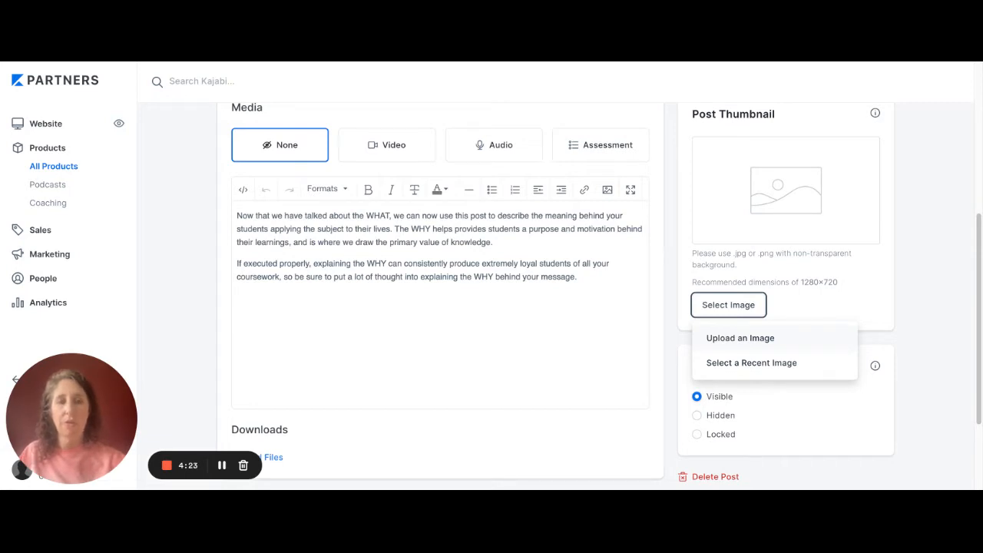
{"action": "left_click", "coordinate": [740, 338]}
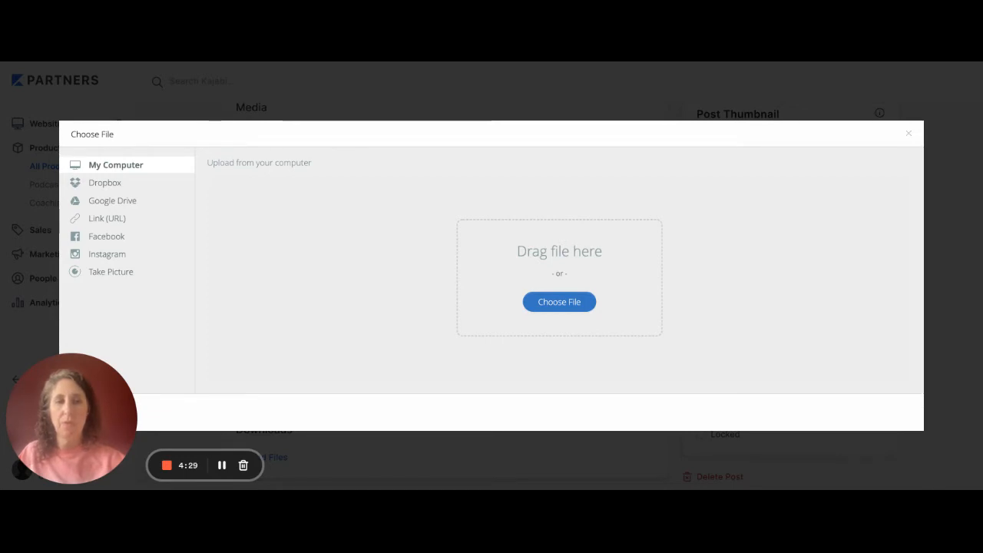
{"action": "left_click", "coordinate": [887, 411]}
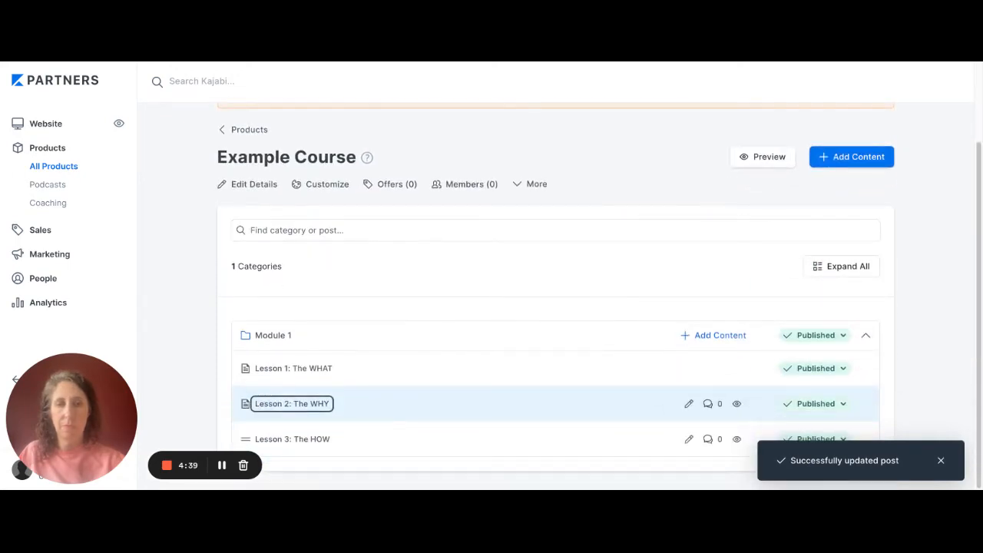
- Upload the "Lesson 3" kitchen image as the thumbnail of the "Lesson 3: The HOW" post, save it and return to the course outline
{"action": "left_click", "coordinate": [291, 439]}
{"action": "scroll", "coordinate": [599, 307], "scroll_direction": "down", "scroll_amount": 5}
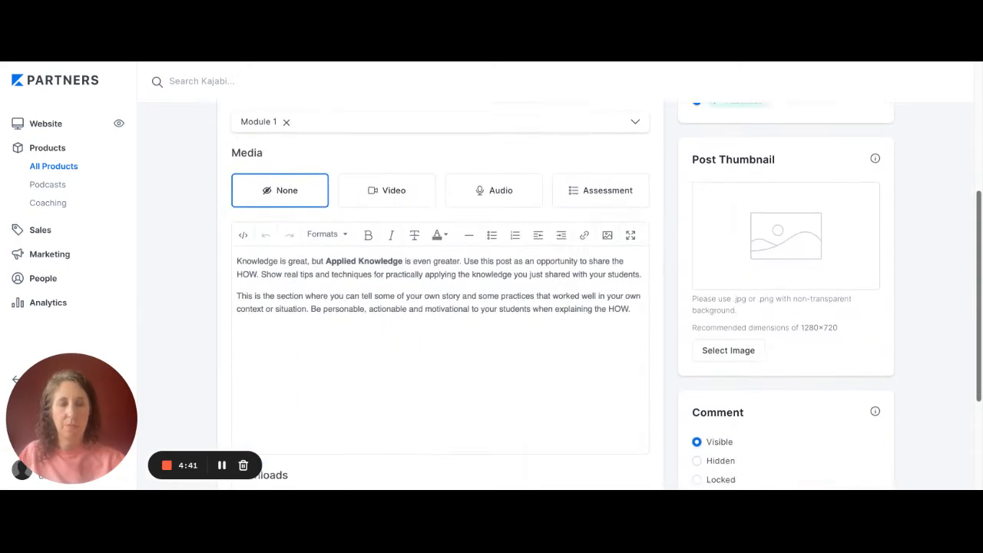
{"action": "left_click", "coordinate": [728, 317]}
{"action": "left_click", "coordinate": [740, 350]}
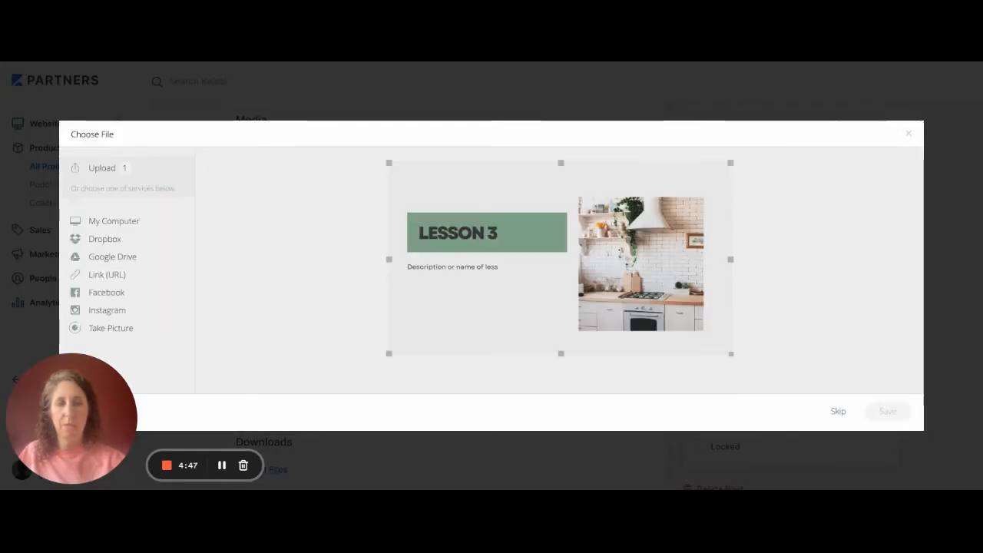
{"action": "left_click", "coordinate": [888, 412]}
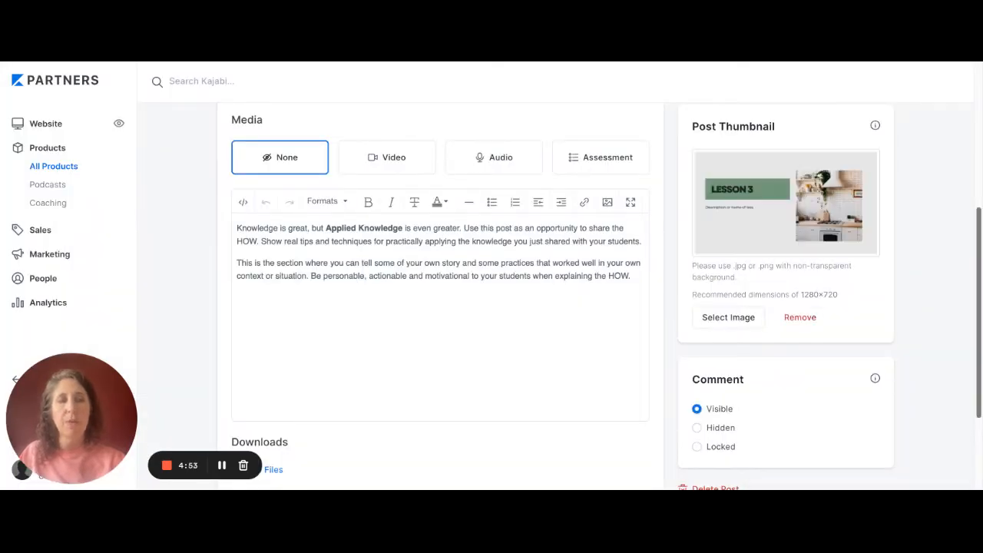
{"action": "scroll", "coordinate": [555, 296], "scroll_direction": "up", "scroll_amount": 5}
{"action": "left_click", "coordinate": [874, 254]}
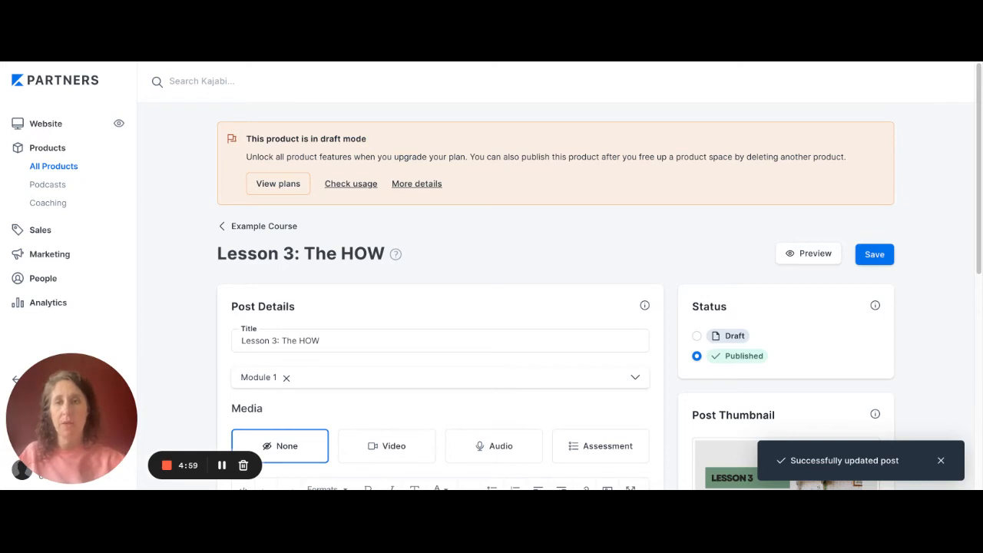
{"action": "left_click", "coordinate": [264, 227]}
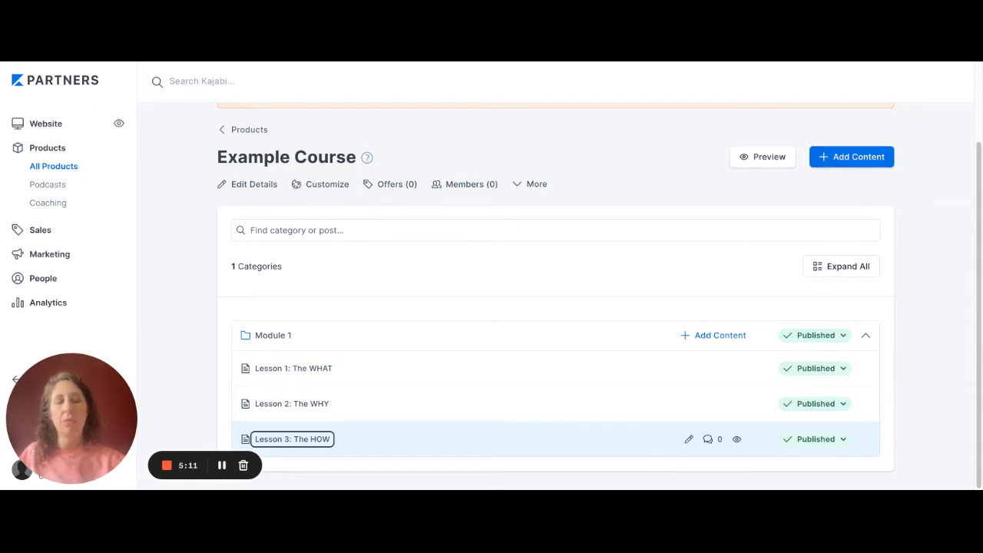
- Create a new category titled "Module 2" with the uploaded "Module 2" vegetables image
{"action": "left_click", "coordinate": [851, 157]}
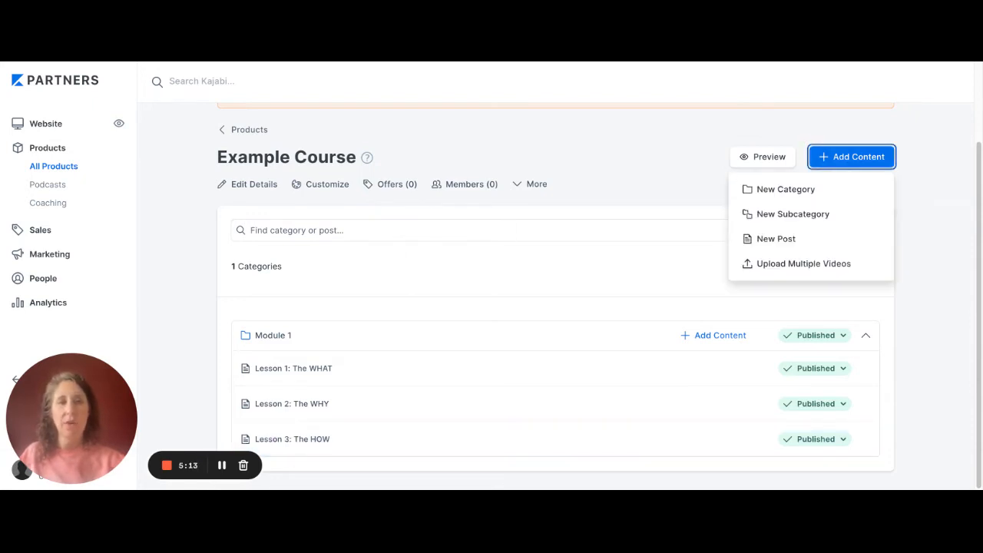
{"action": "left_click", "coordinate": [785, 189]}
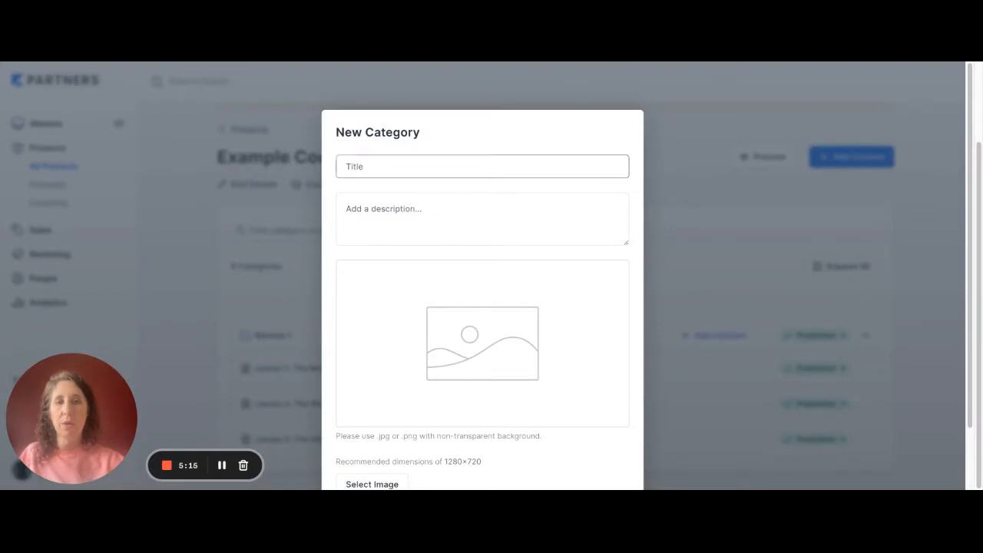
{"action": "type", "text": "Module "}
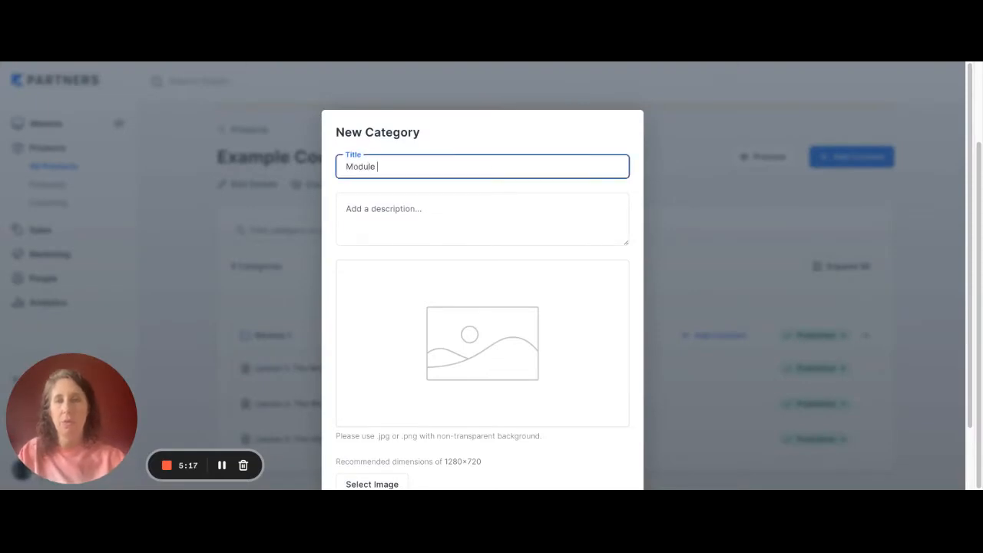
{"action": "type", "text": "2"}
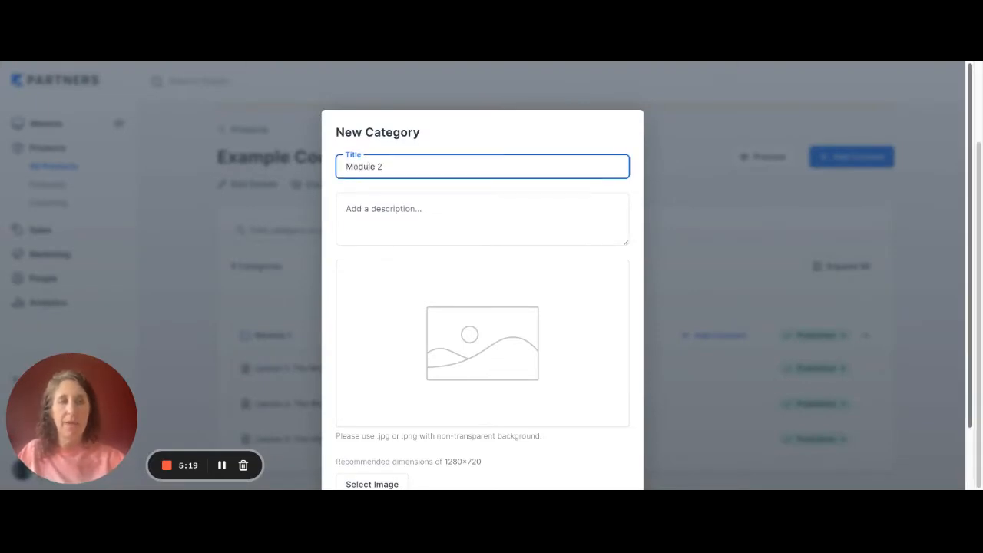
{"action": "scroll", "coordinate": [482, 307], "scroll_direction": "down", "scroll_amount": 2}
{"action": "left_click", "coordinate": [372, 427]}
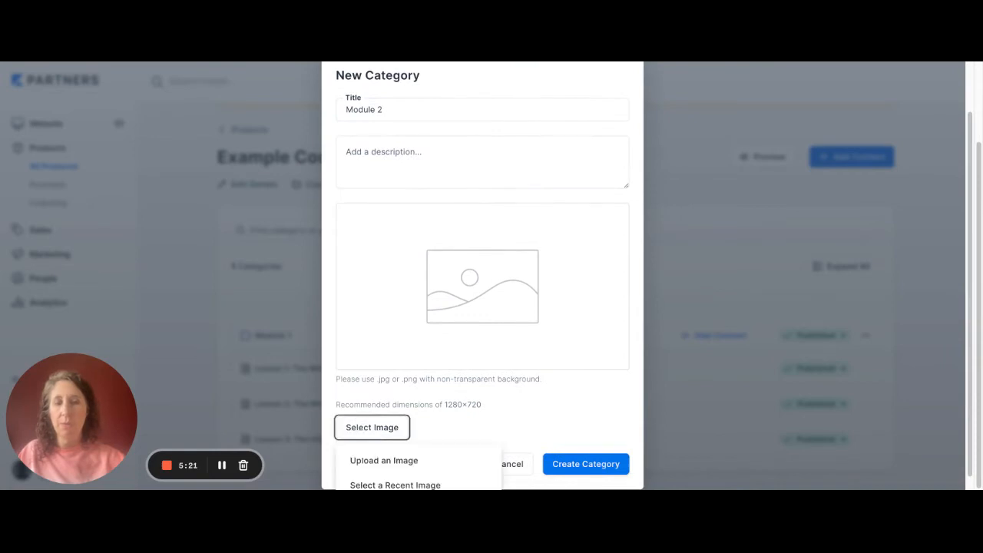
{"action": "left_click", "coordinate": [384, 460]}
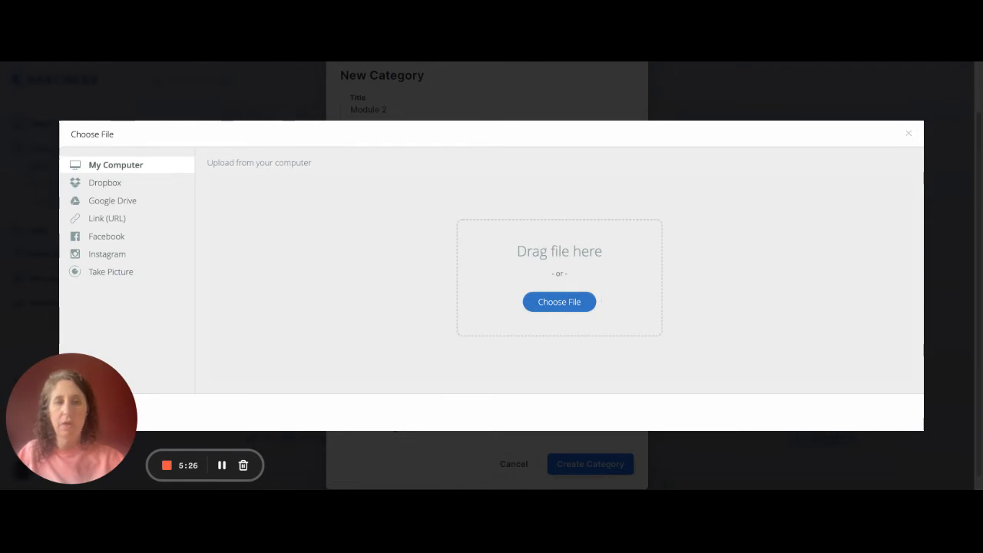
{"action": "left_click", "coordinate": [887, 411]}
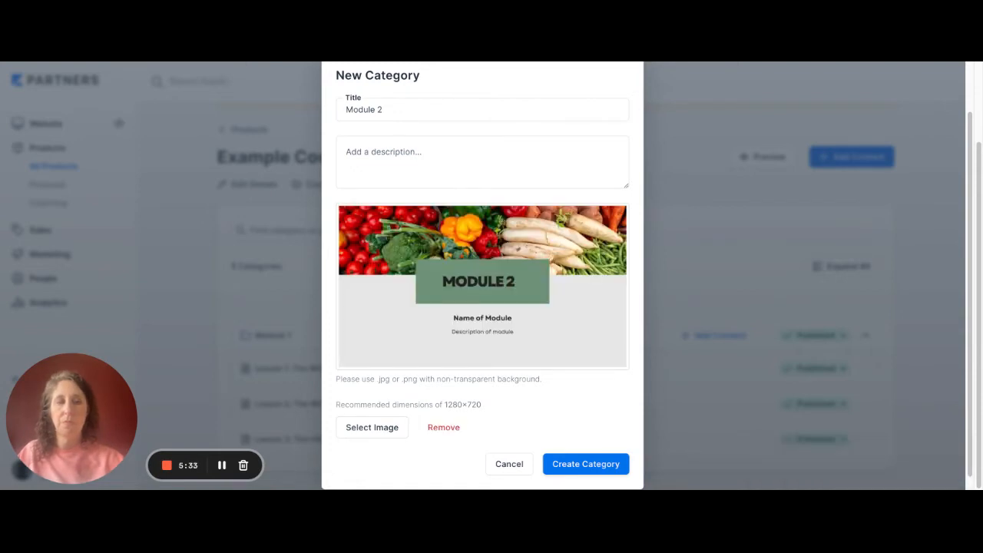
{"action": "left_click", "coordinate": [586, 464]}
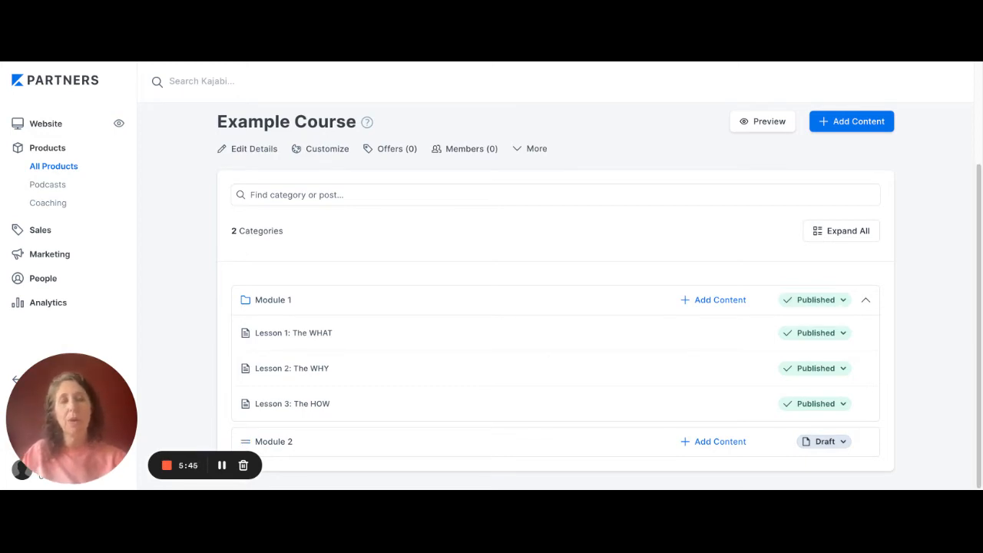
- Change the status of the Module 2 category from draft to published
{"action": "left_click", "coordinate": [824, 441]}
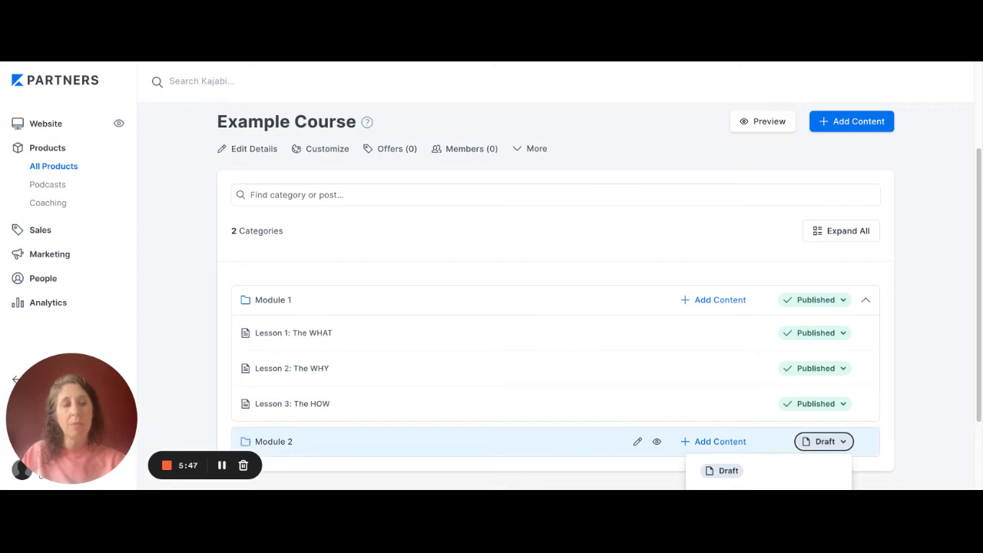
{"action": "scroll", "coordinate": [768, 430], "scroll_direction": "down", "scroll_amount": 1}
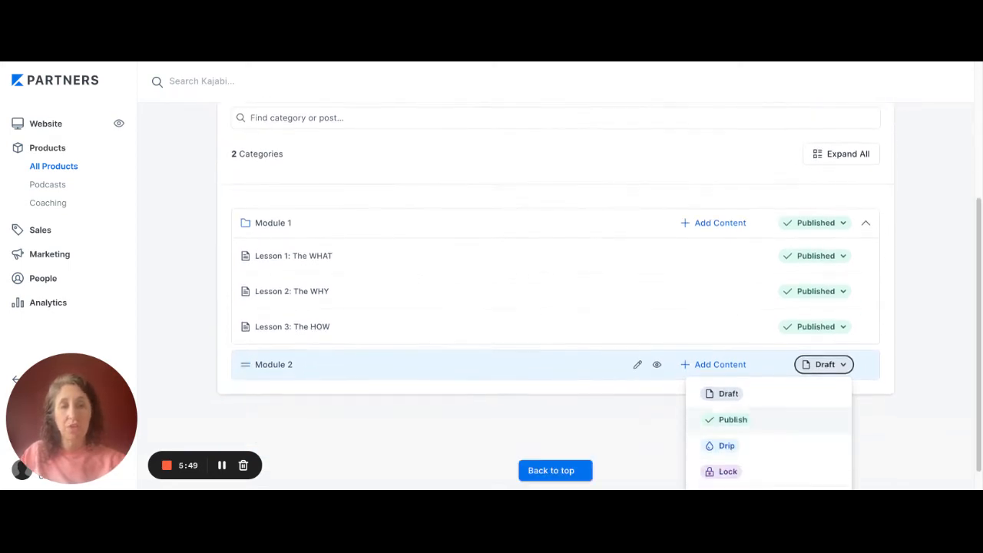
{"action": "left_click", "coordinate": [726, 417]}
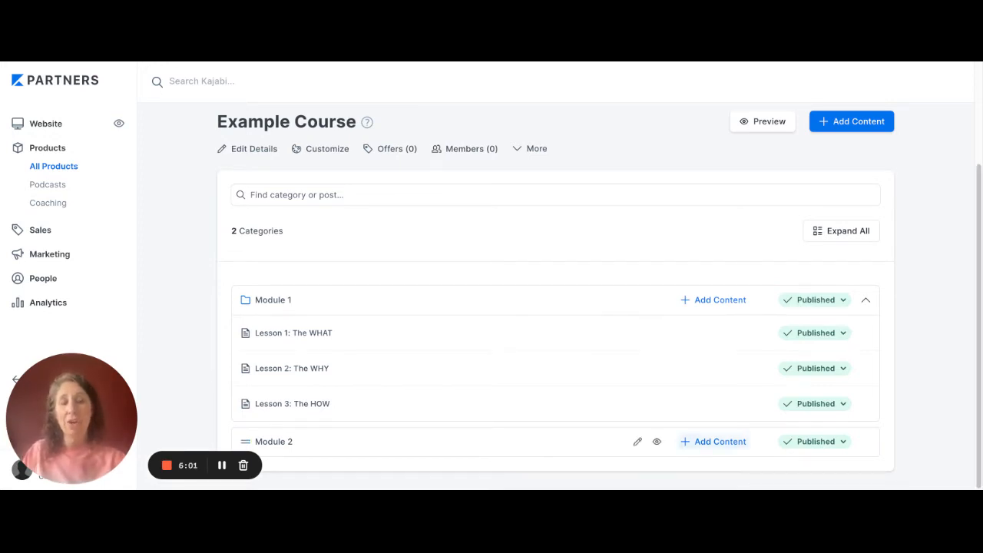
- Add a new post titled "Lesson 1" to the Module 2 category
{"action": "left_click", "coordinate": [713, 442]}
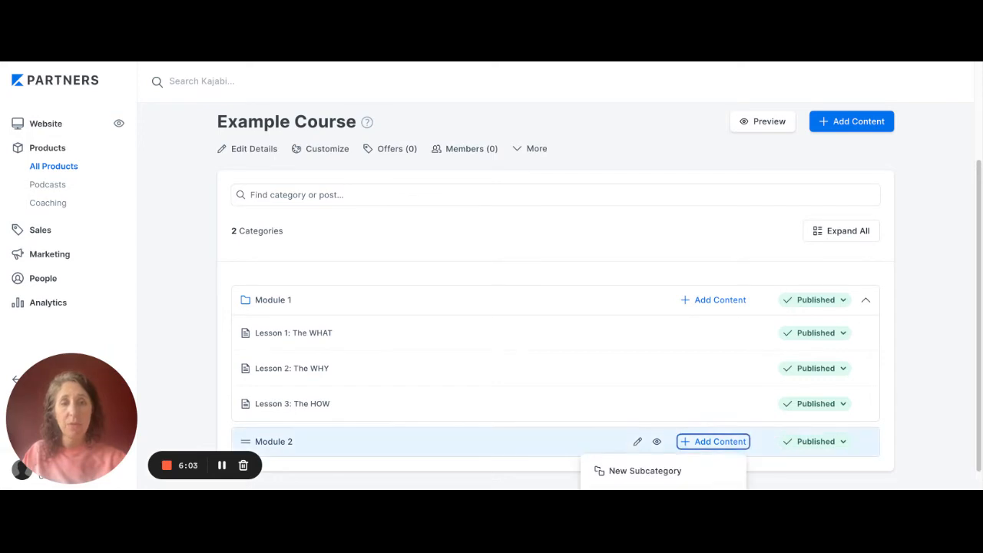
{"action": "scroll", "coordinate": [663, 471], "scroll_direction": "down", "scroll_amount": 1}
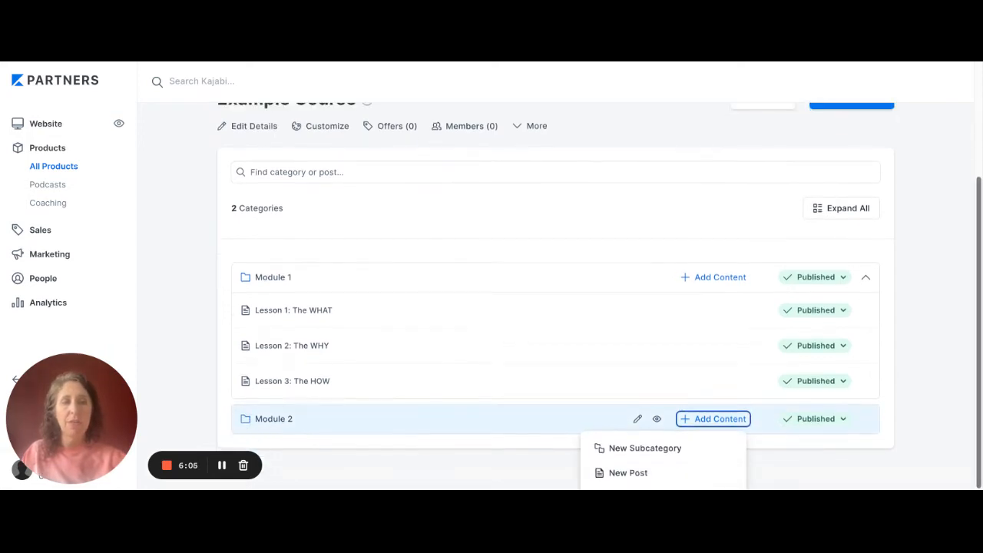
{"action": "left_click", "coordinate": [645, 473]}
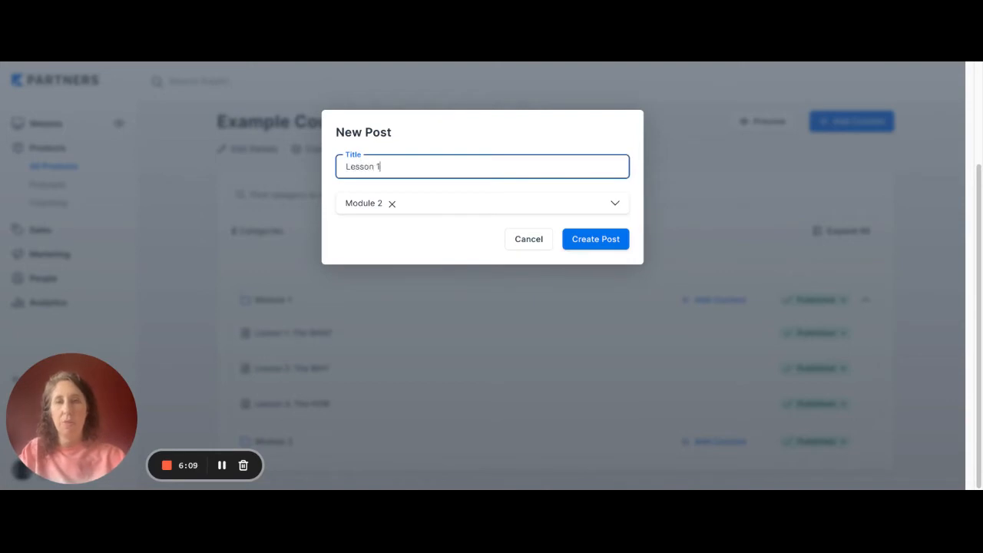
{"action": "type", "text": "Lesson 1"}
{"action": "key", "text": "Return"}
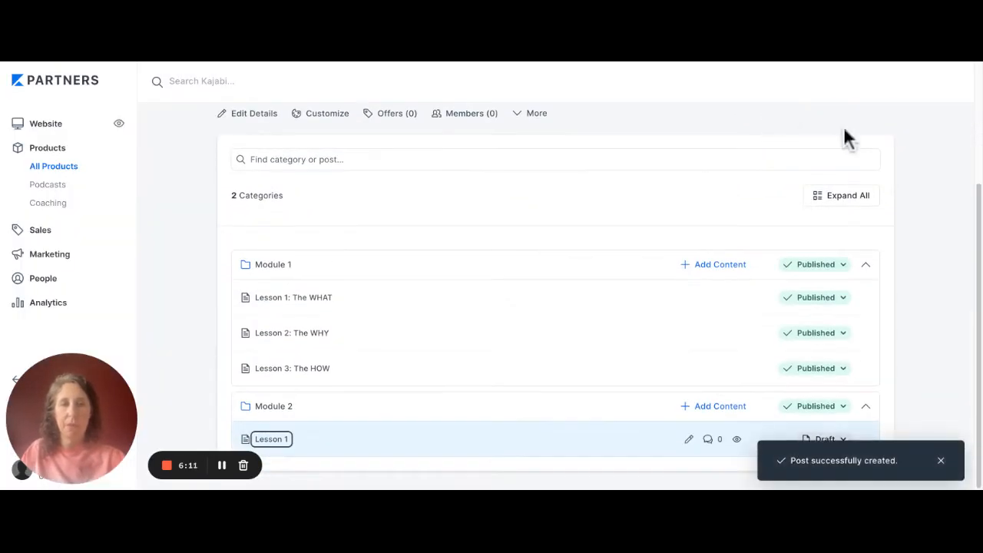
- Add a new post titled "Lesson 2" to the Module 2 category
{"action": "left_click", "coordinate": [714, 406]}
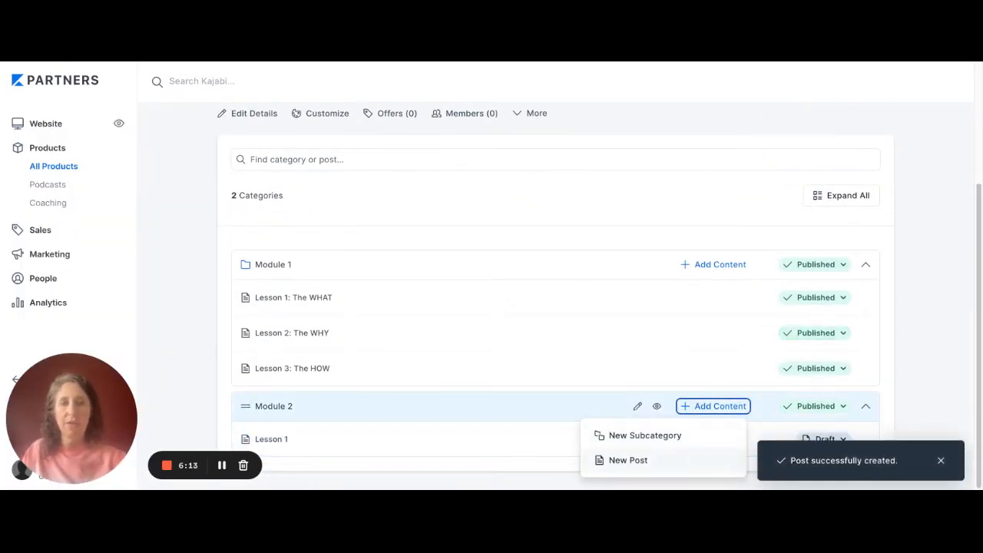
{"action": "left_click", "coordinate": [645, 458]}
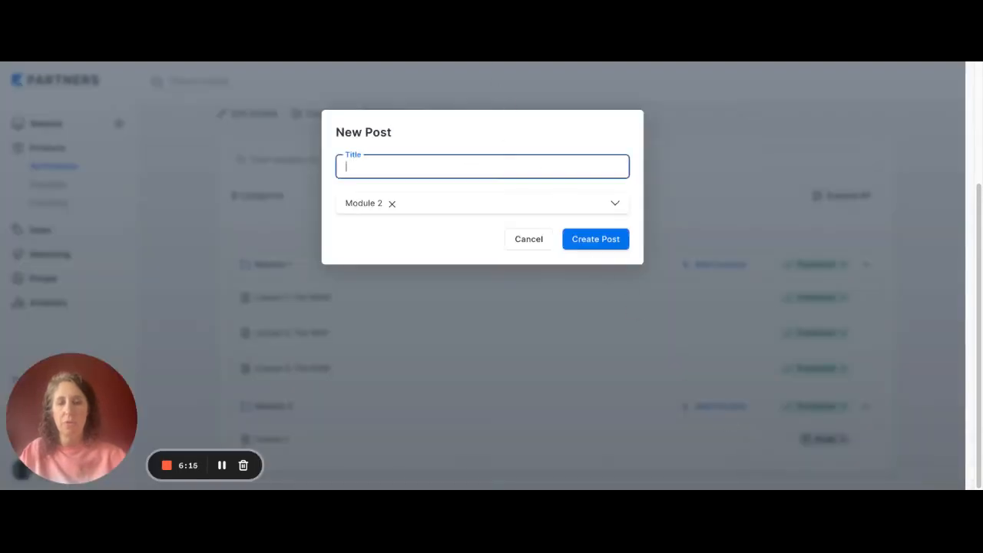
{"action": "type", "text": "Lesson 2"}
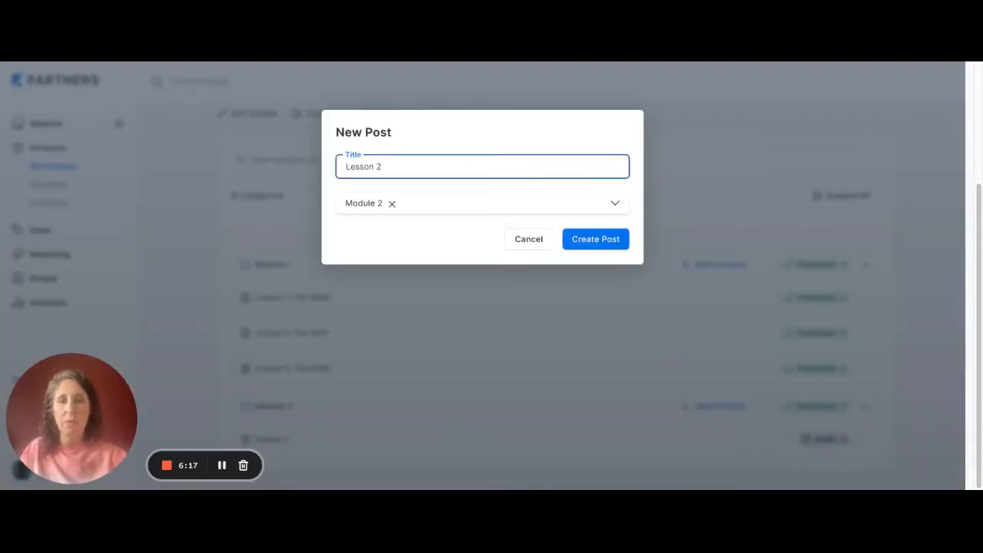
{"action": "key", "text": "Return"}
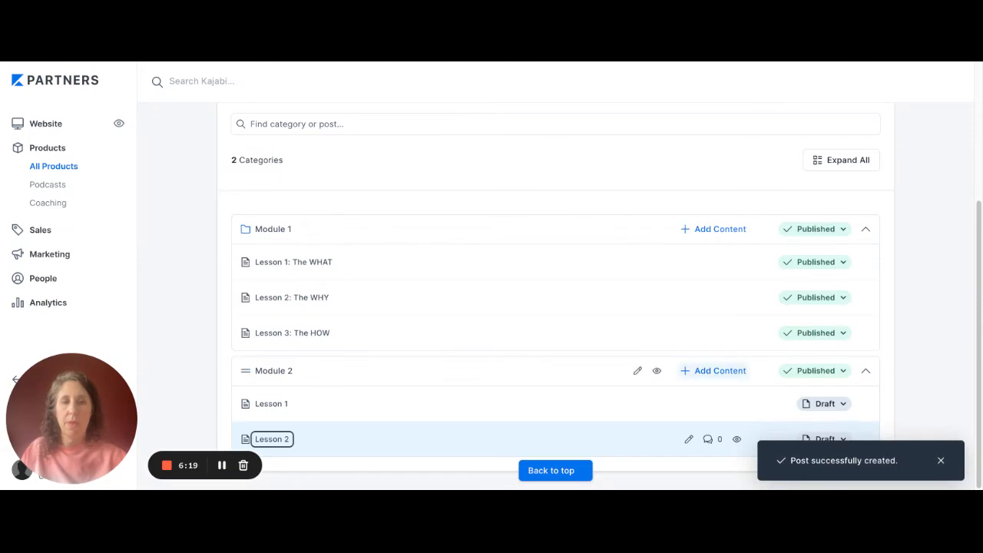
- Add a new post titled "Lesson 3" to the Module 2 category
{"action": "left_click", "coordinate": [714, 370]}
{"action": "left_click", "coordinate": [622, 423]}
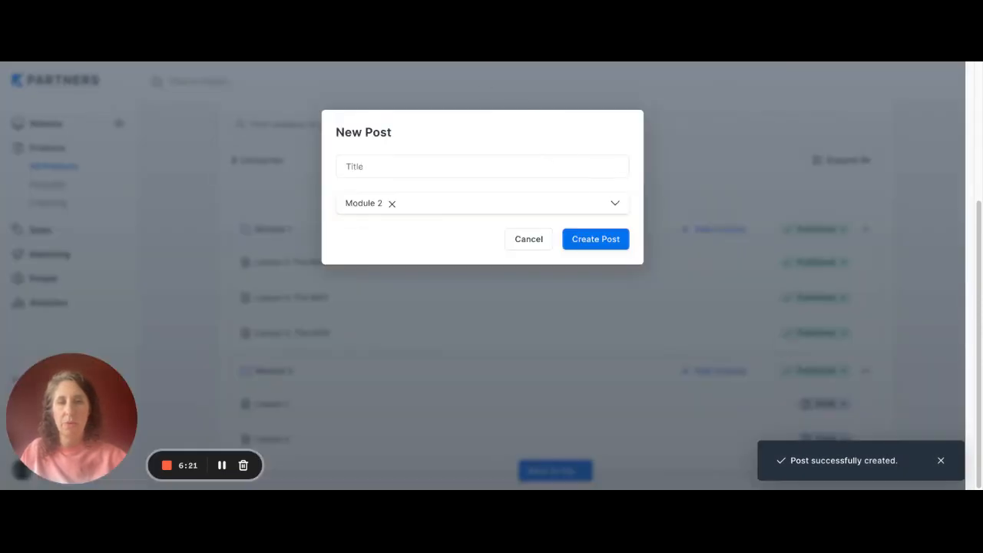
{"action": "type", "text": "Lesson 3"}
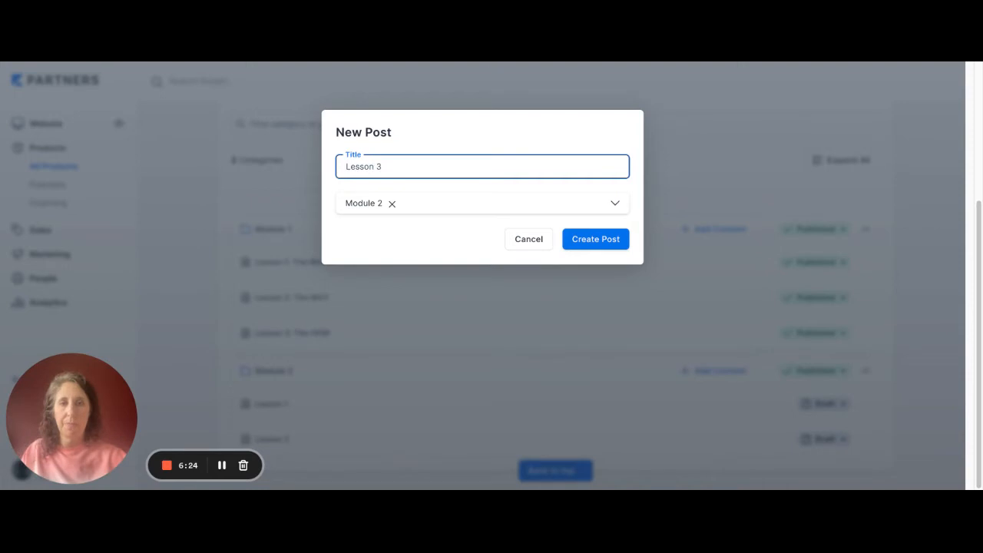
{"action": "key", "text": "Return"}
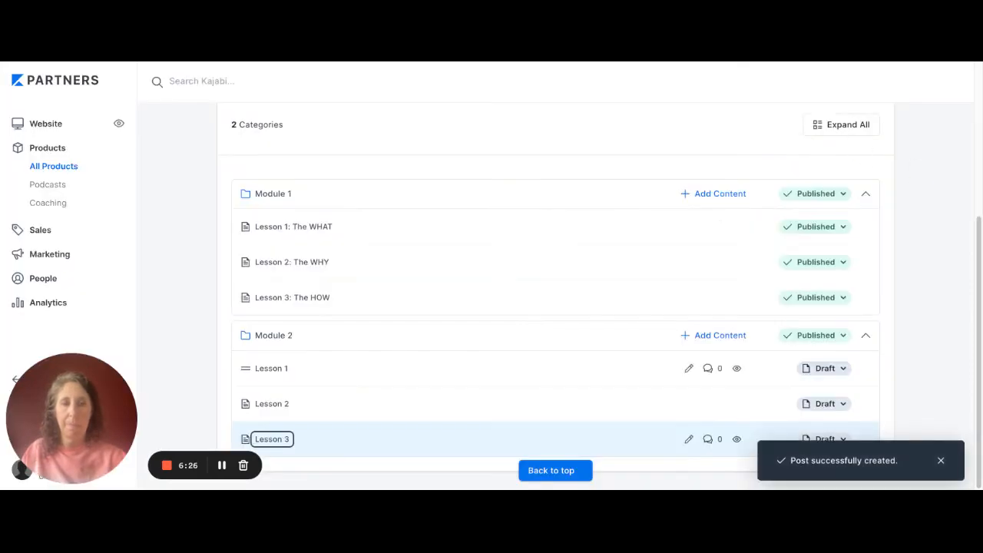
- Publish the Lesson 1, Lesson 2 and Lesson 3 posts in the Module 2 category
{"action": "left_click", "coordinate": [825, 367]}
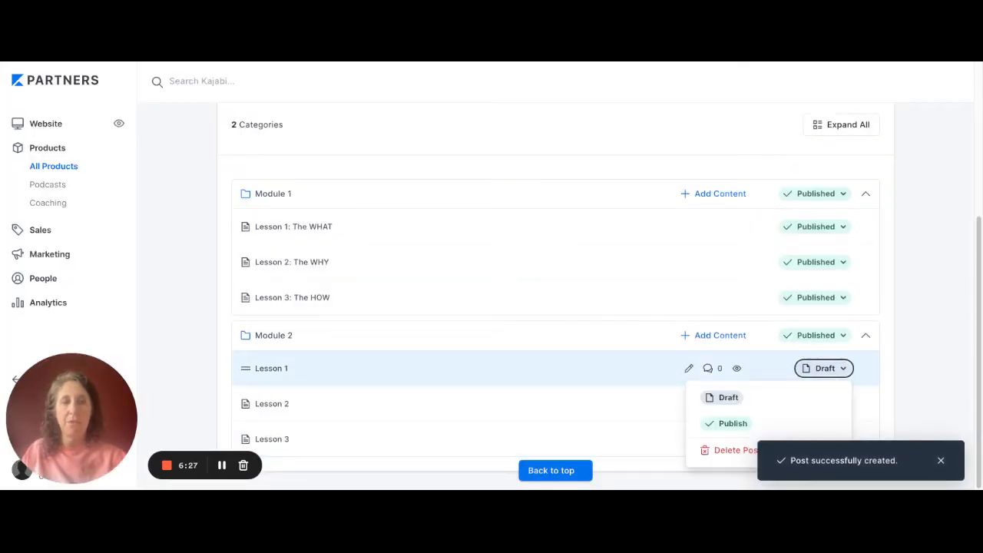
{"action": "left_click", "coordinate": [734, 422]}
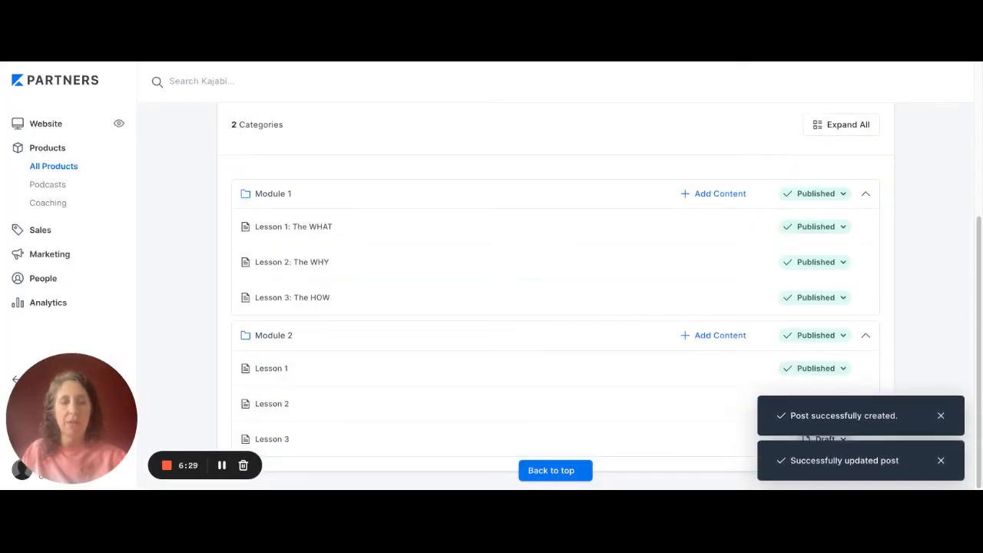
{"action": "left_click", "coordinate": [824, 403]}
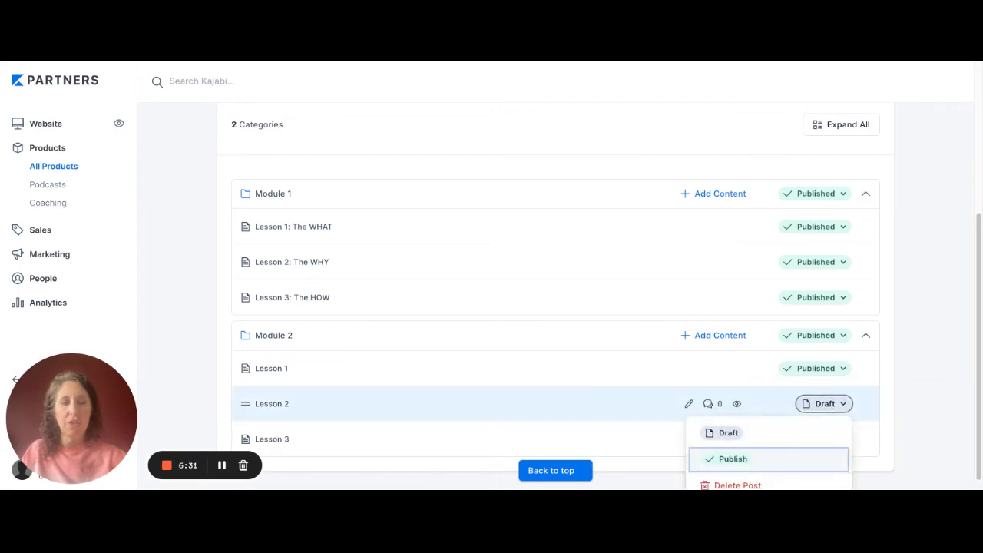
{"action": "left_click", "coordinate": [733, 459]}
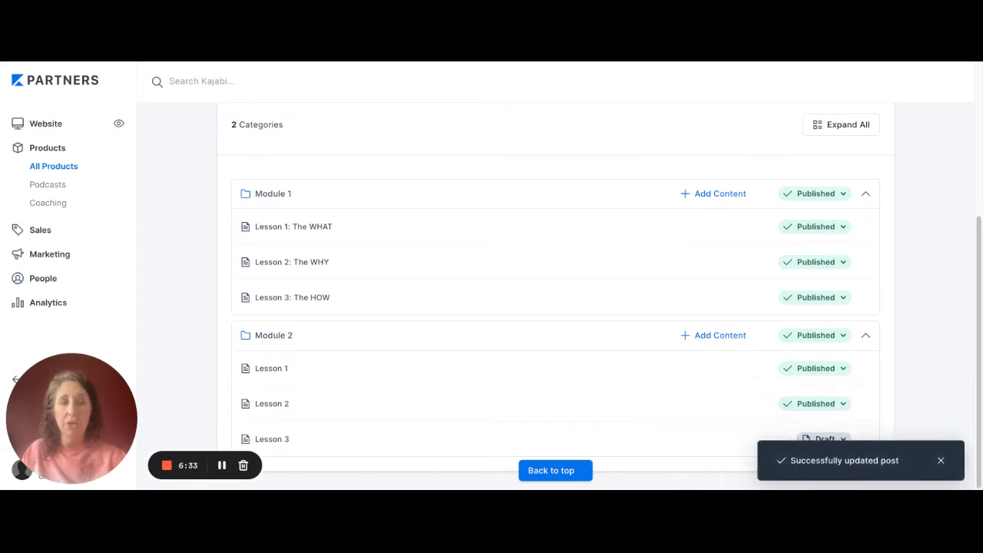
{"action": "left_click", "coordinate": [823, 438]}
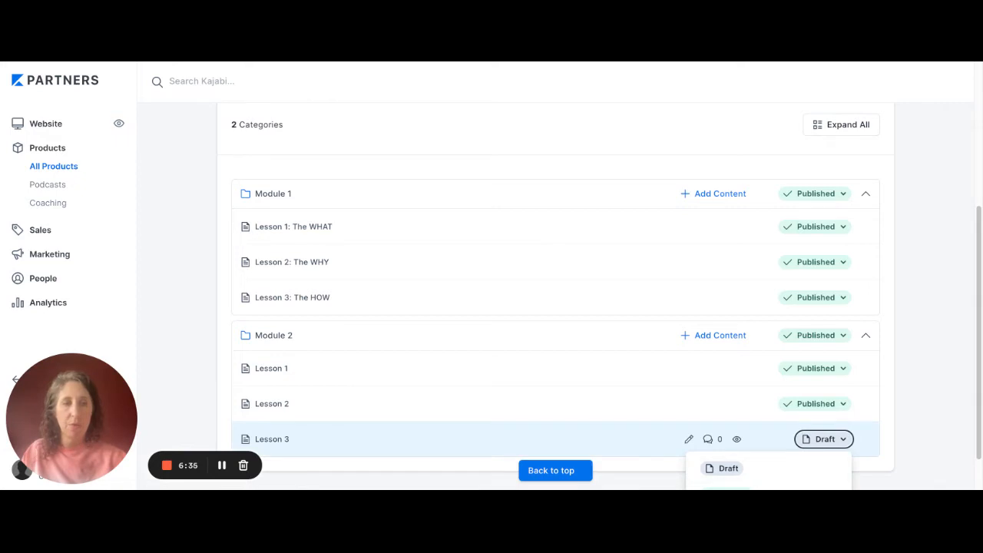
{"action": "scroll", "coordinate": [726, 445], "scroll_direction": "down", "scroll_amount": 1}
{"action": "left_click", "coordinate": [726, 446]}
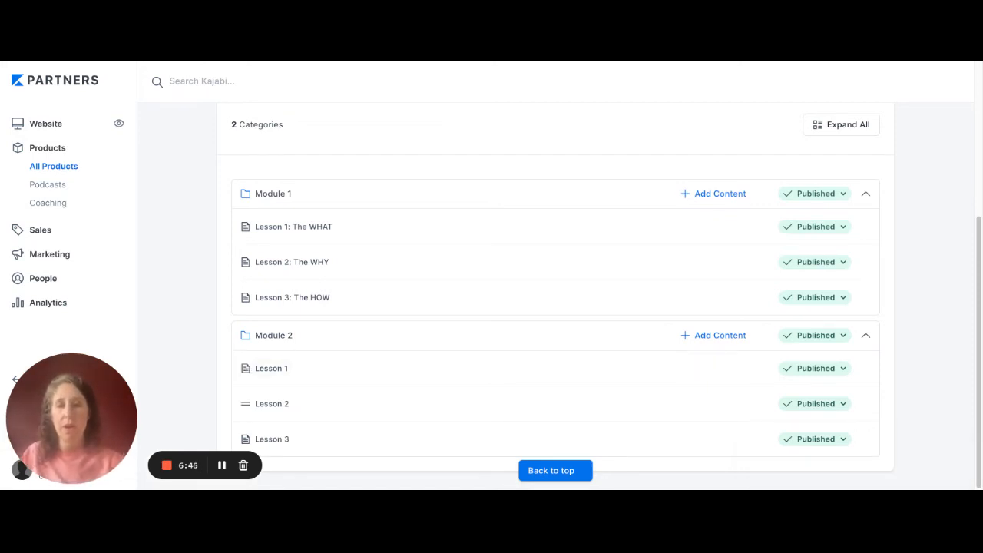
- Upload the LESSON 1 image as the post thumbnail of Module 2's Lesson 1 and save the post
{"action": "left_click", "coordinate": [688, 367]}
{"action": "scroll", "coordinate": [440, 307], "scroll_direction": "up", "scroll_amount": 3}
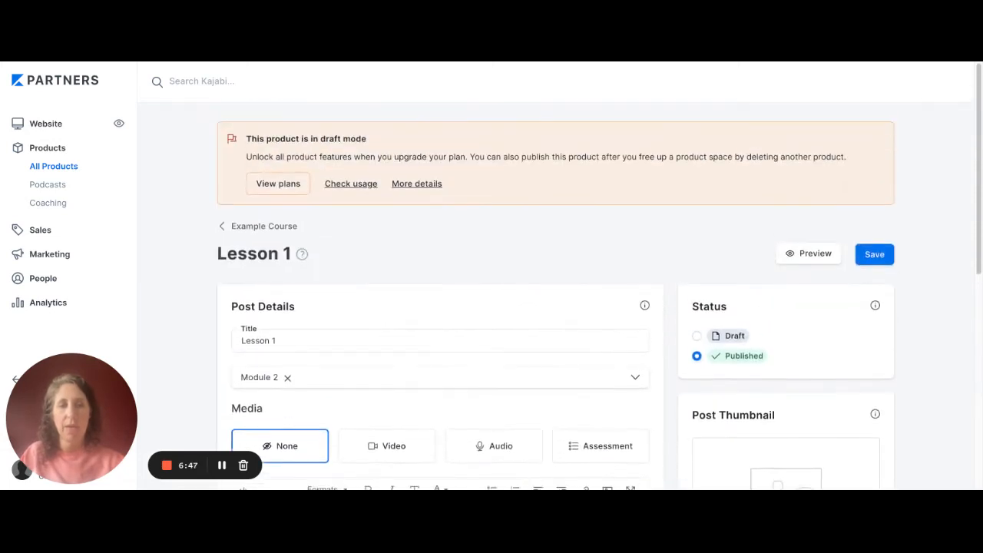
{"action": "scroll", "coordinate": [440, 308], "scroll_direction": "down", "scroll_amount": 3}
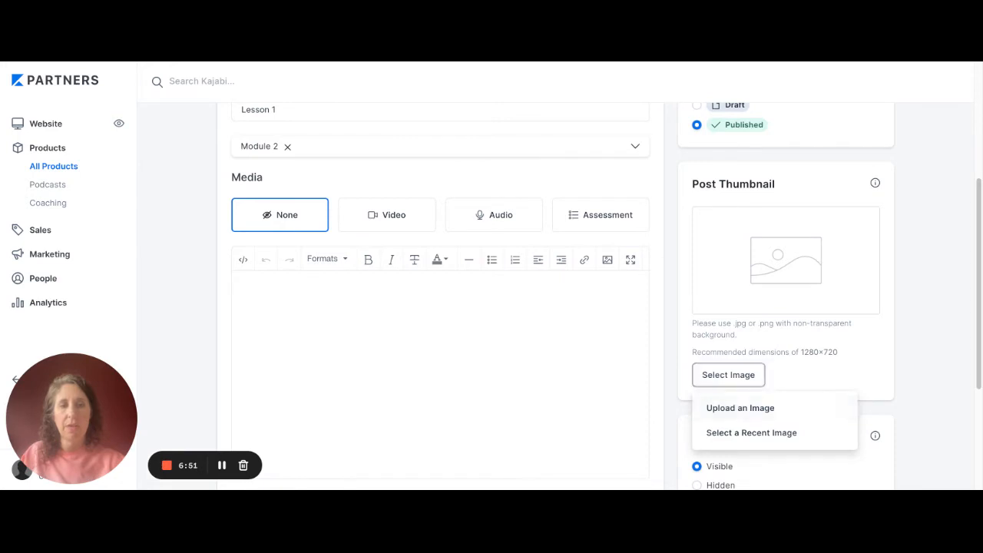
{"action": "left_click", "coordinate": [739, 408]}
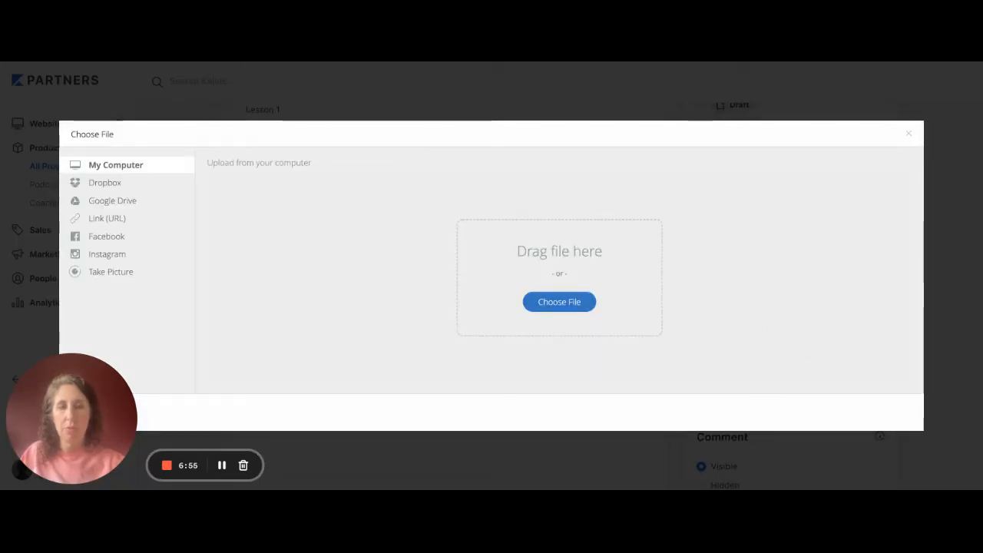
{"action": "left_click", "coordinate": [888, 411]}
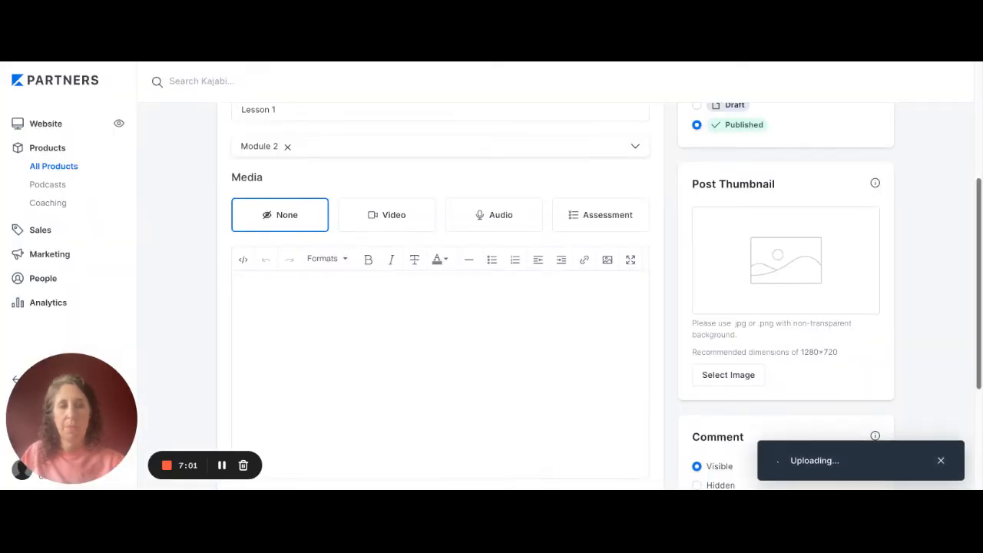
{"action": "scroll", "coordinate": [555, 296], "scroll_direction": "up", "scroll_amount": 3}
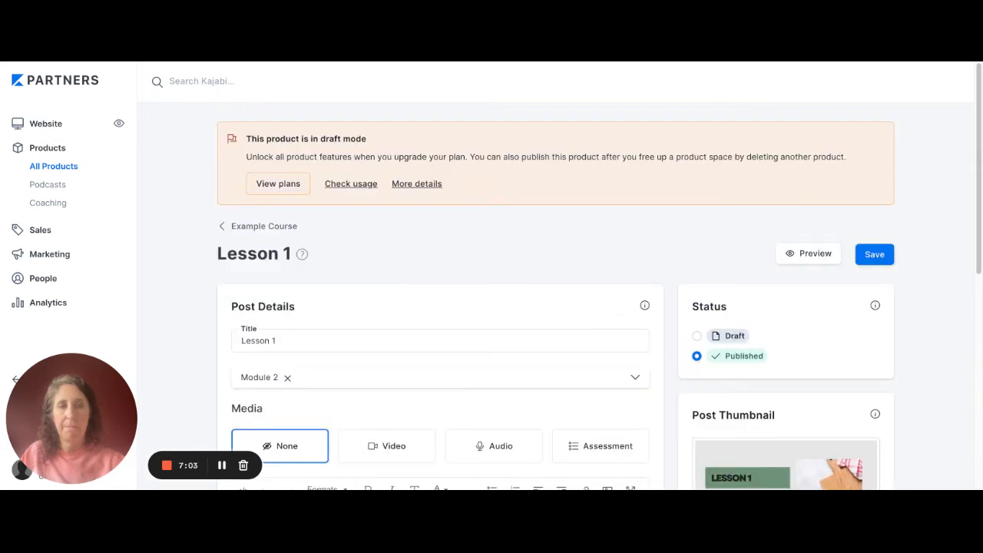
{"action": "left_click", "coordinate": [873, 255]}
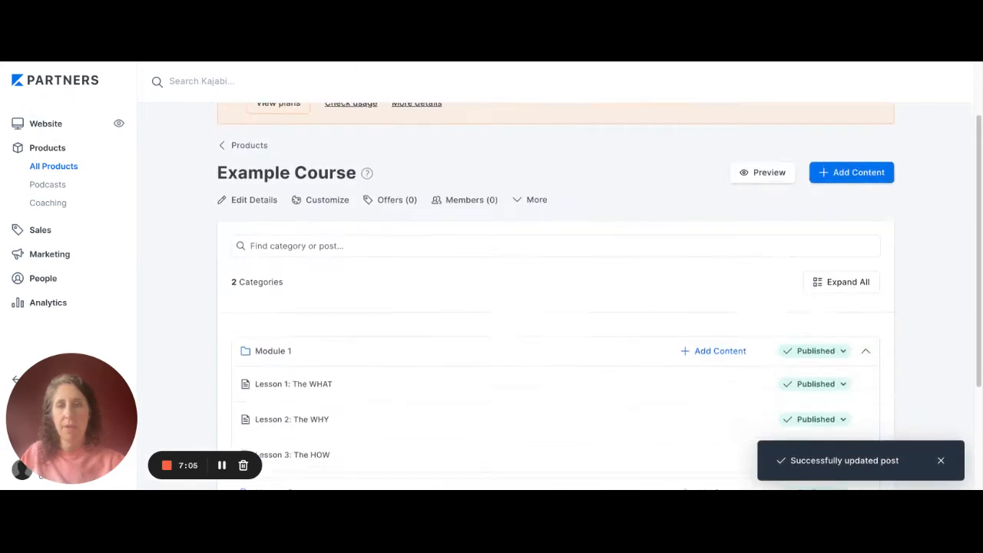
- Upload a post thumbnail image for Module 2's Lesson 2 and save the post
{"action": "left_click", "coordinate": [689, 403]}
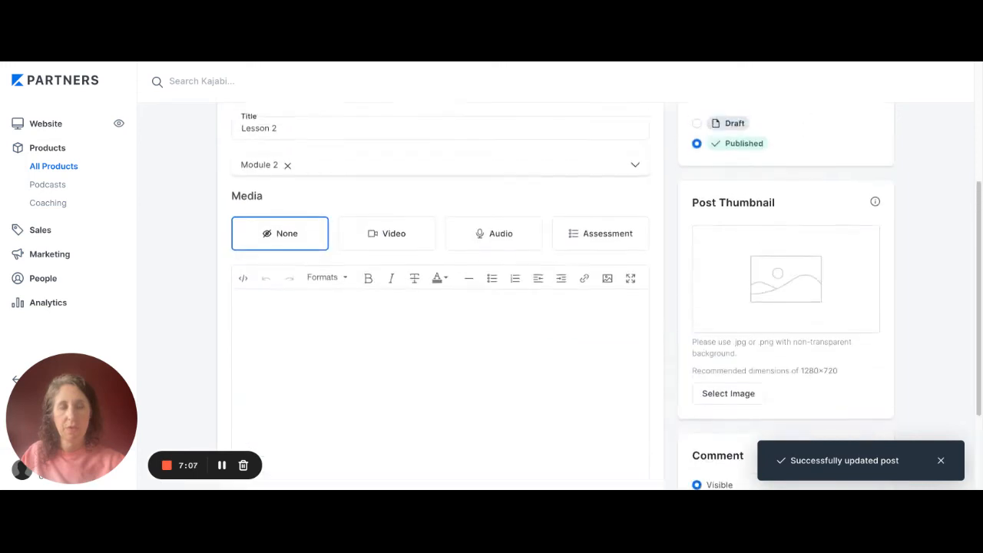
{"action": "scroll", "coordinate": [555, 295], "scroll_direction": "down", "scroll_amount": 4}
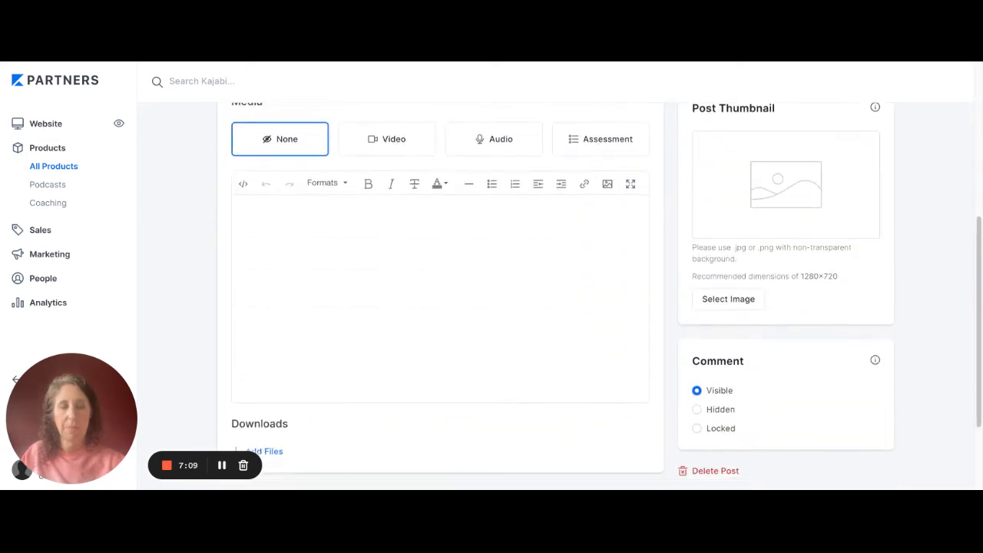
{"action": "left_click", "coordinate": [728, 298]}
{"action": "left_click", "coordinate": [722, 331]}
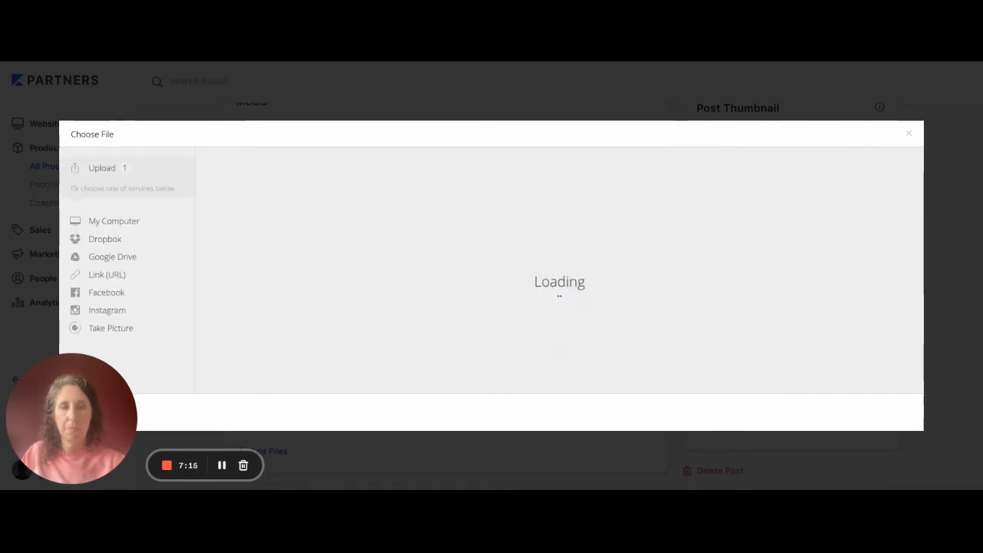
{"action": "left_click", "coordinate": [888, 411]}
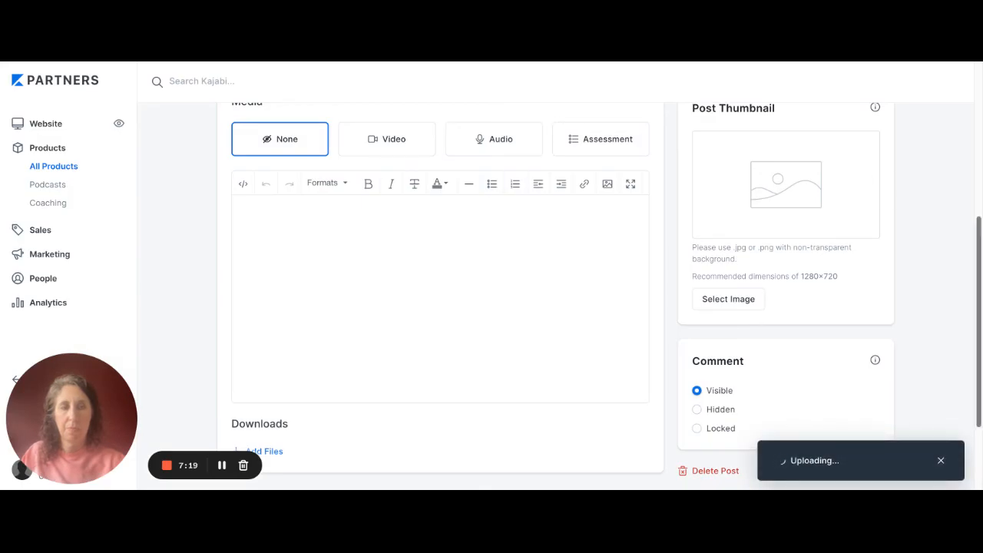
{"action": "left_click_drag", "start_coordinate": [978, 323], "coordinate": [978, 183]}
{"action": "left_click", "coordinate": [874, 227]}
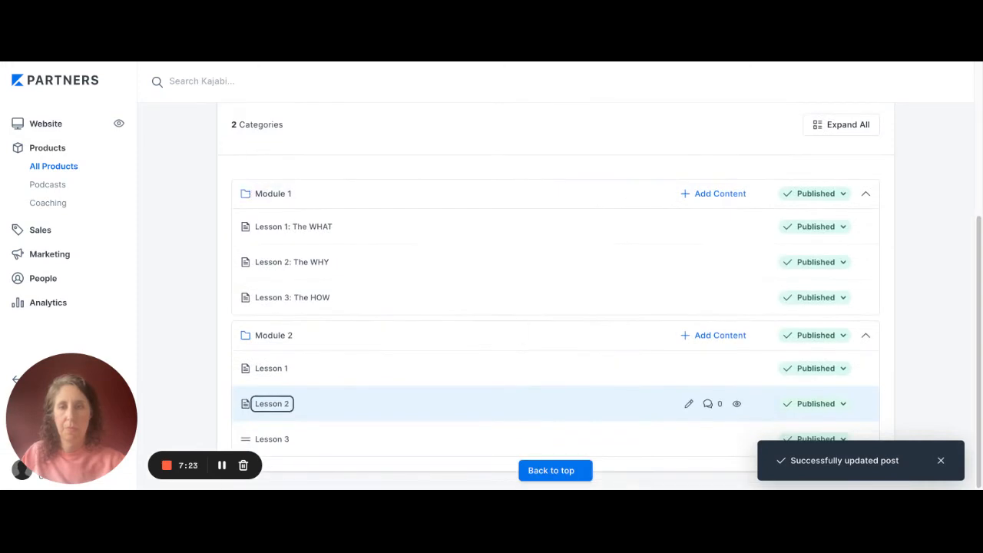
- Upload the LESSON 3 image as the post thumbnail of Module 2's Lesson 3, save it and return to the course outline
{"action": "left_click", "coordinate": [689, 438]}
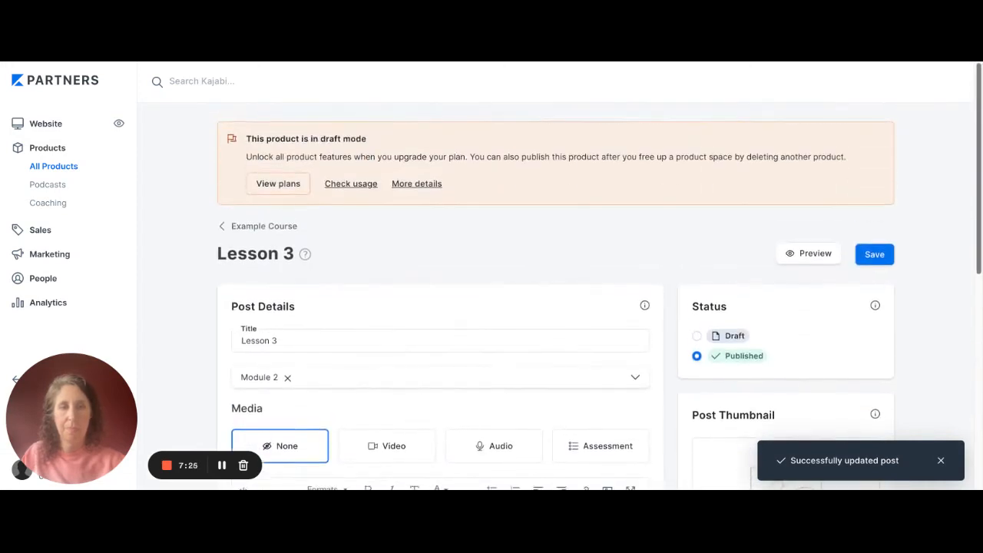
{"action": "scroll", "coordinate": [599, 277], "scroll_direction": "down", "scroll_amount": 3}
{"action": "left_click", "coordinate": [728, 373]}
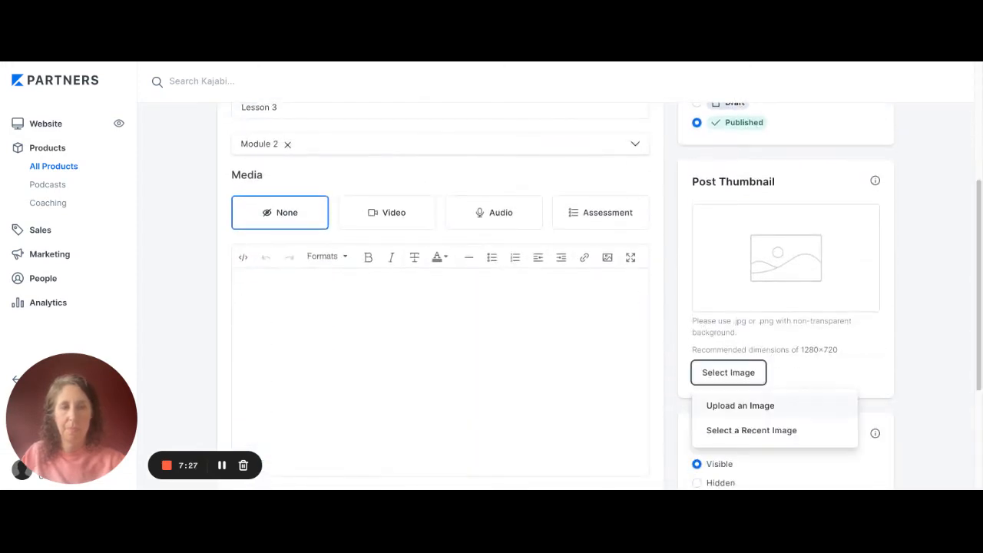
{"action": "left_click", "coordinate": [740, 405]}
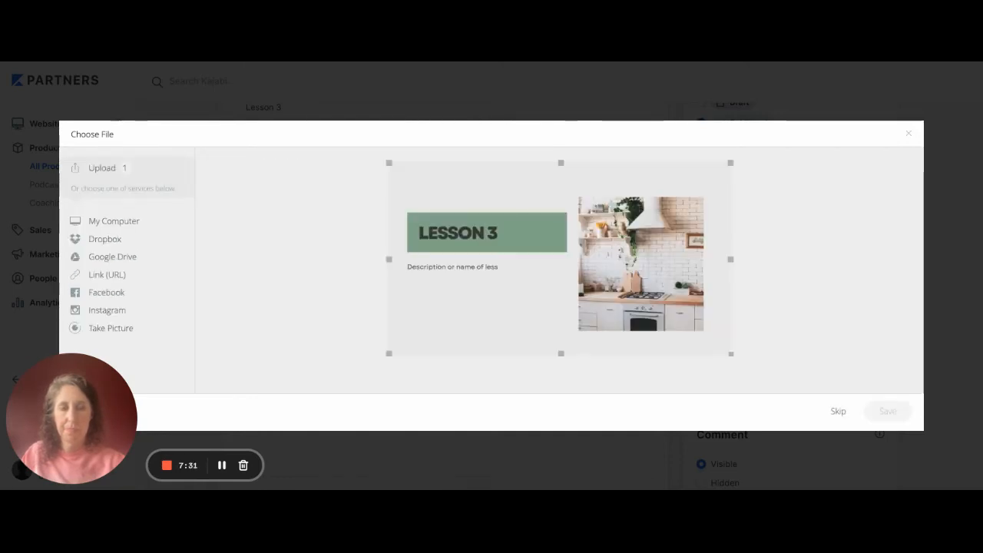
{"action": "left_click", "coordinate": [888, 410]}
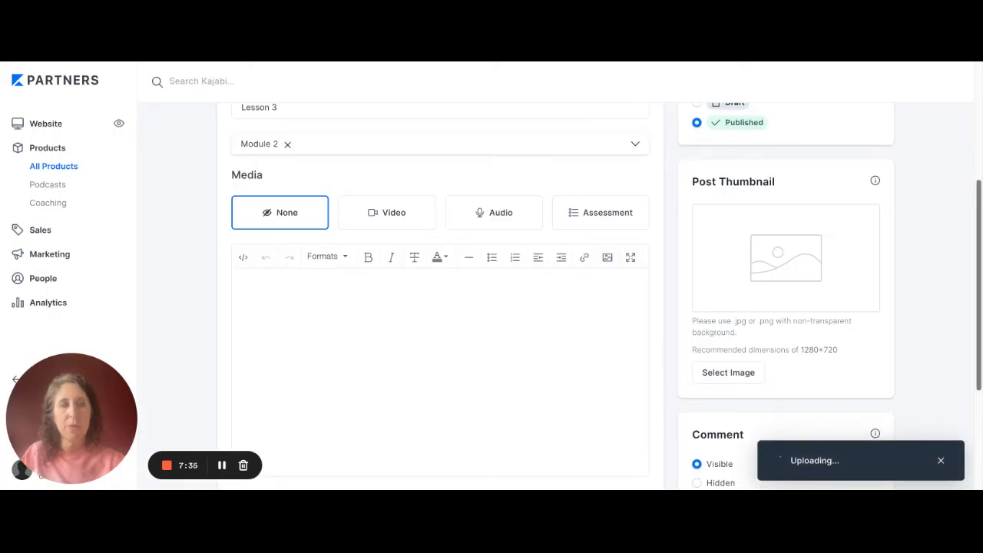
{"action": "scroll", "coordinate": [440, 307], "scroll_direction": "down", "scroll_amount": 2}
{"action": "scroll", "coordinate": [440, 307], "scroll_direction": "up", "scroll_amount": 1}
{"action": "scroll", "coordinate": [440, 307], "scroll_direction": "up", "scroll_amount": 3}
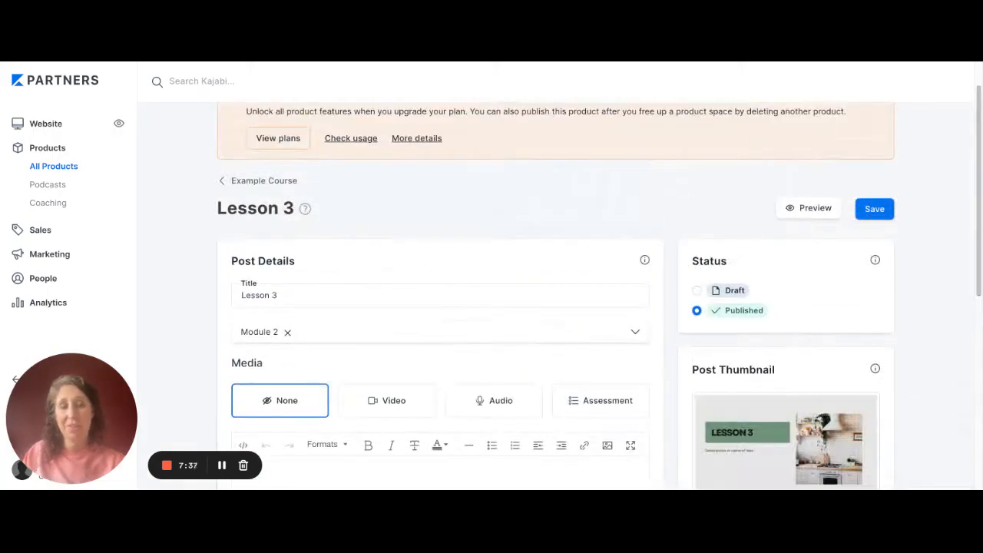
{"action": "left_click", "coordinate": [874, 209]}
{"action": "left_click", "coordinate": [263, 181]}
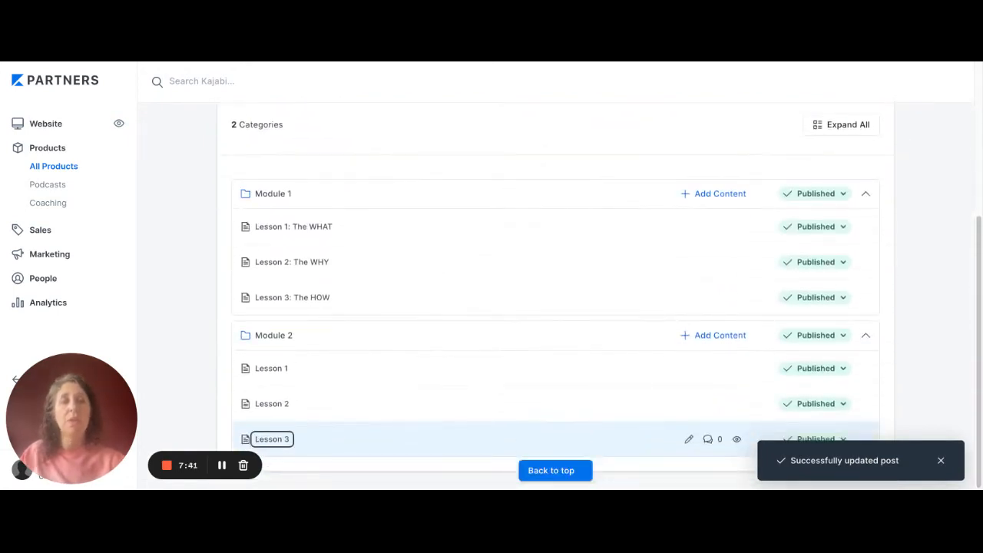
- Open the "Lesson 1: The WHAT" post in Module 1 for editing and set its media type to Video
{"action": "scroll", "coordinate": [555, 296], "scroll_direction": "up", "scroll_amount": 3}
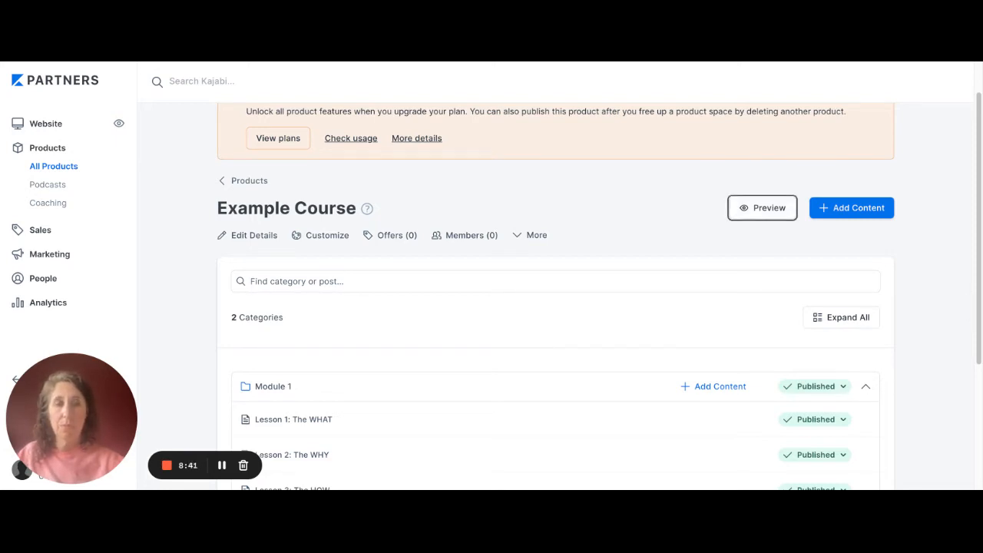
{"action": "scroll", "coordinate": [555, 307], "scroll_direction": "down", "scroll_amount": 3}
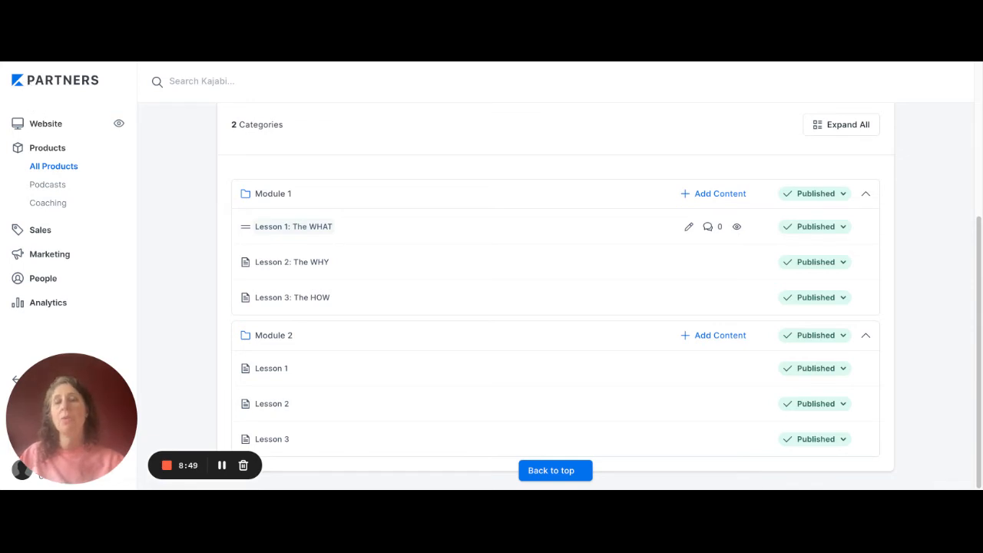
{"action": "left_click", "coordinate": [293, 226]}
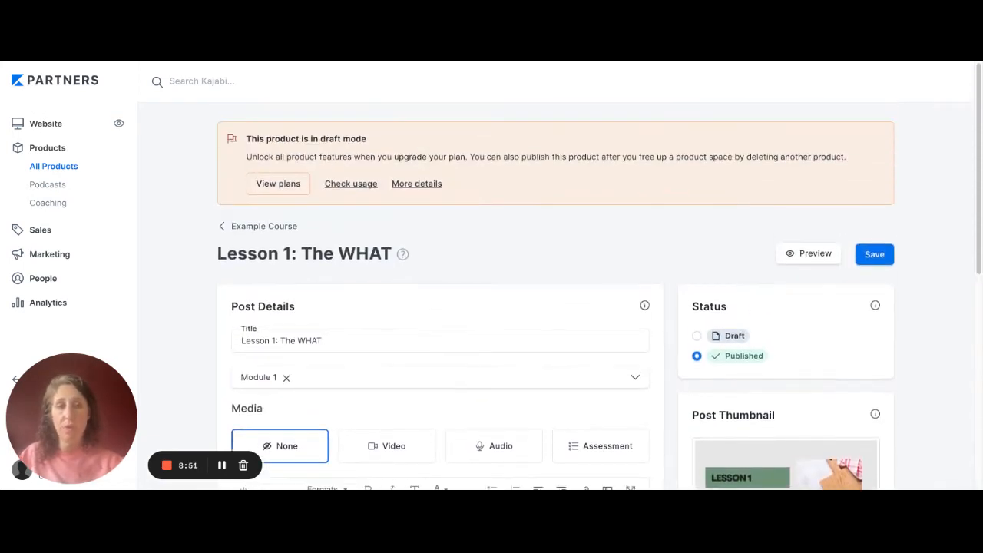
{"action": "scroll", "coordinate": [555, 307], "scroll_direction": "down", "scroll_amount": 3}
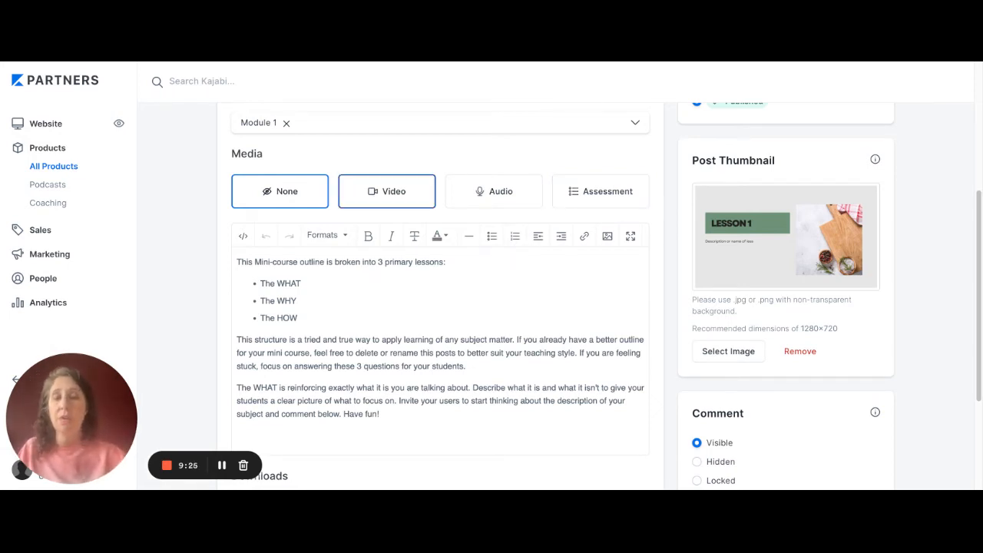
{"action": "left_click", "coordinate": [386, 192]}
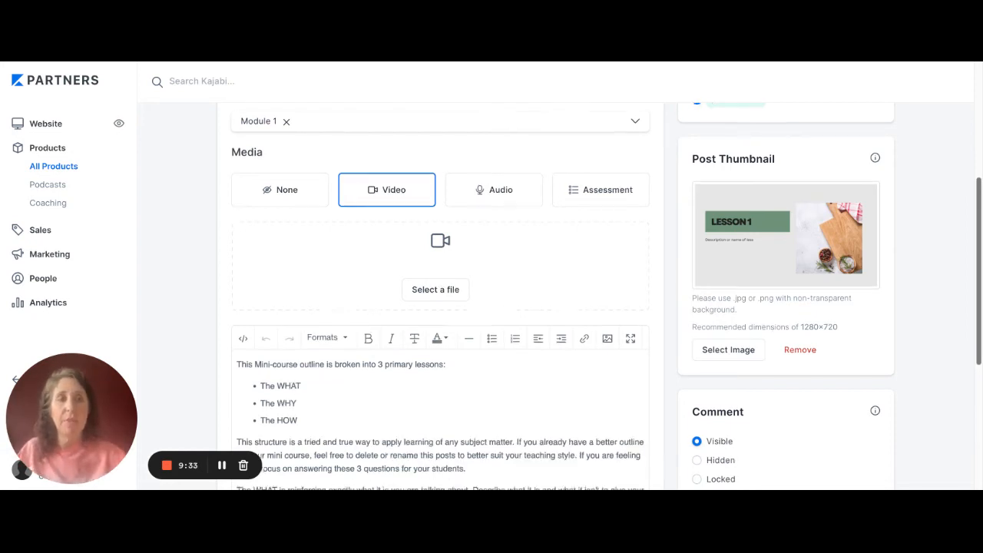
- Delete all the placeholder body text from the "Lesson 1: The WHAT" post
{"action": "scroll", "coordinate": [442, 415], "scroll_direction": "down", "scroll_amount": 3}
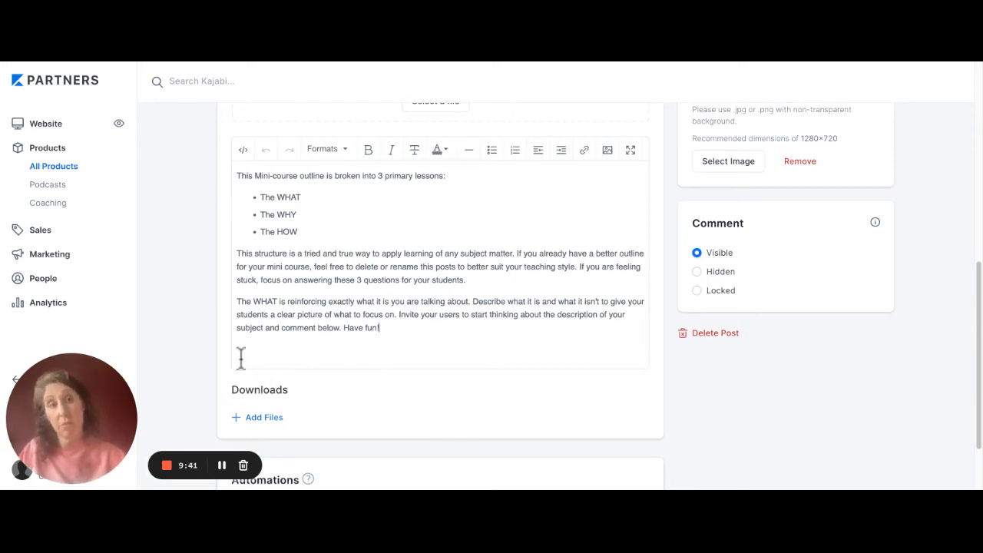
{"action": "key", "text": "ctrl+a"}
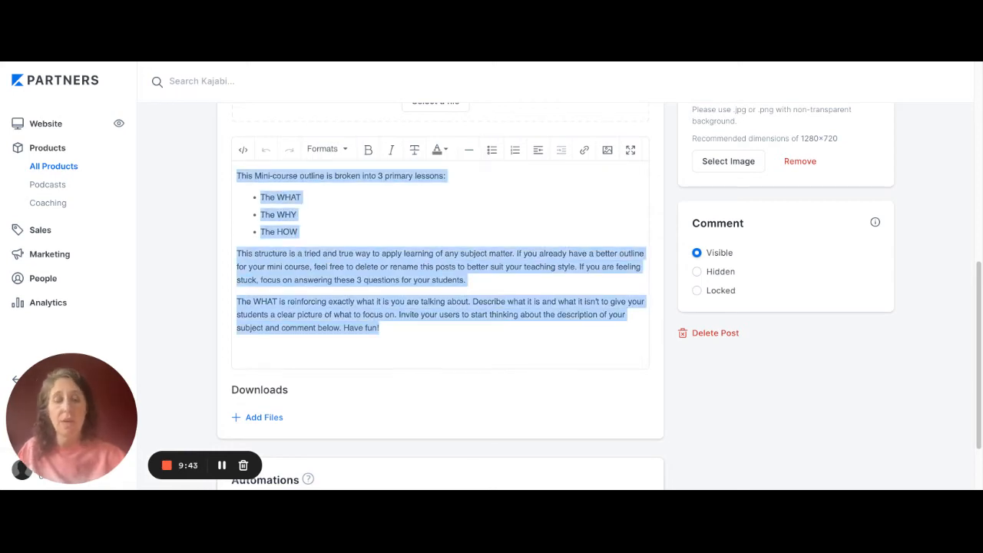
{"action": "key", "text": "BackSpace"}
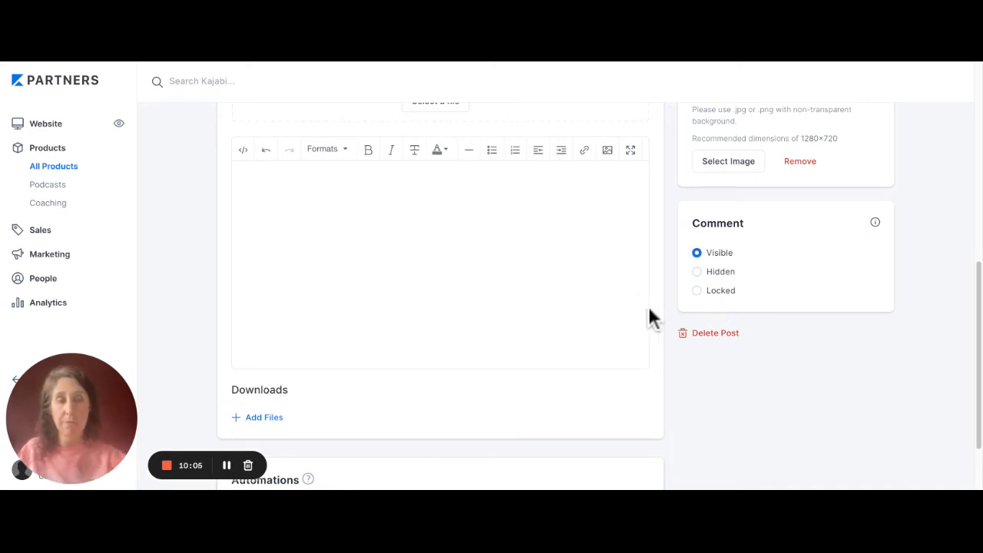
{"action": "scroll", "coordinate": [465, 417], "scroll_direction": "down", "scroll_amount": 2}
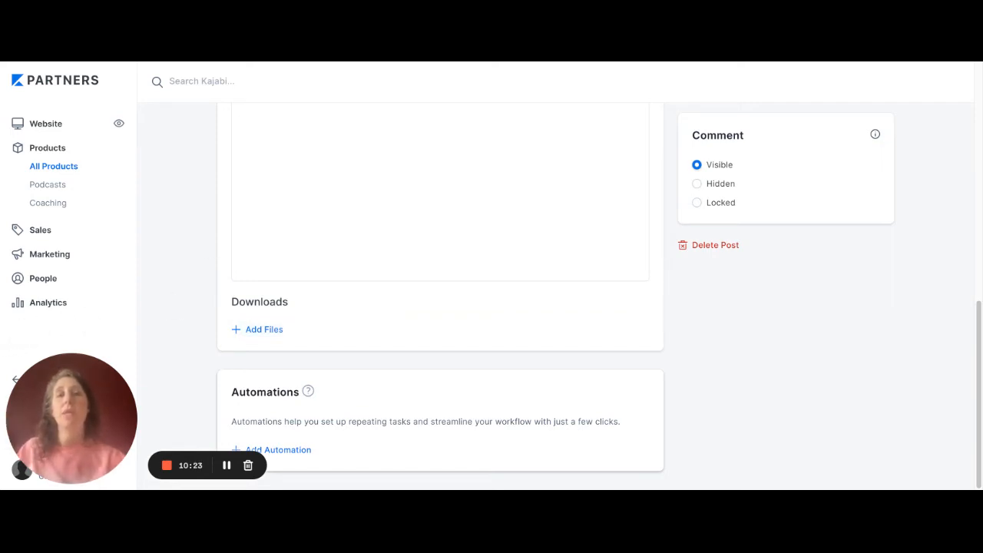
{"action": "scroll", "coordinate": [440, 292], "scroll_direction": "up", "scroll_amount": 6}
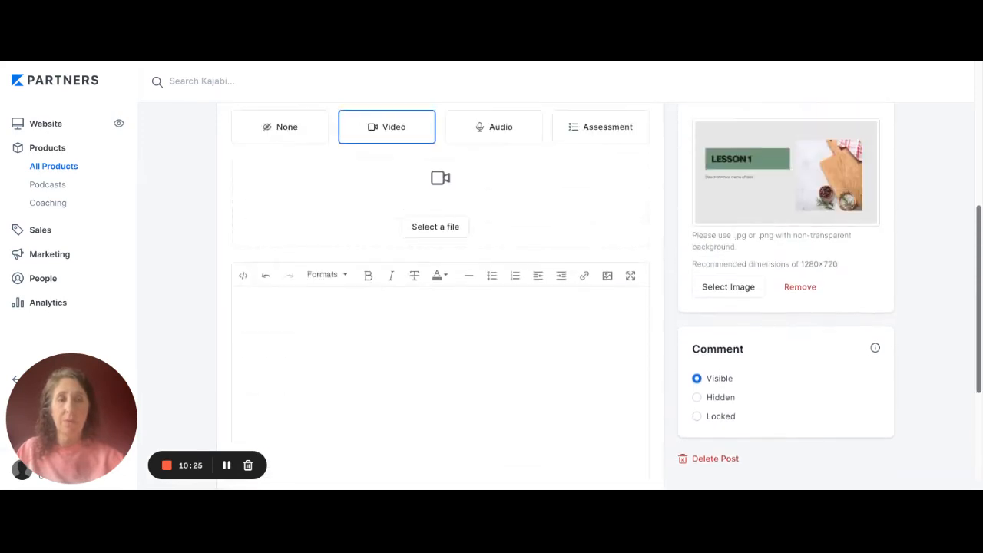
{"action": "scroll", "coordinate": [555, 296], "scroll_direction": "up", "scroll_amount": 3}
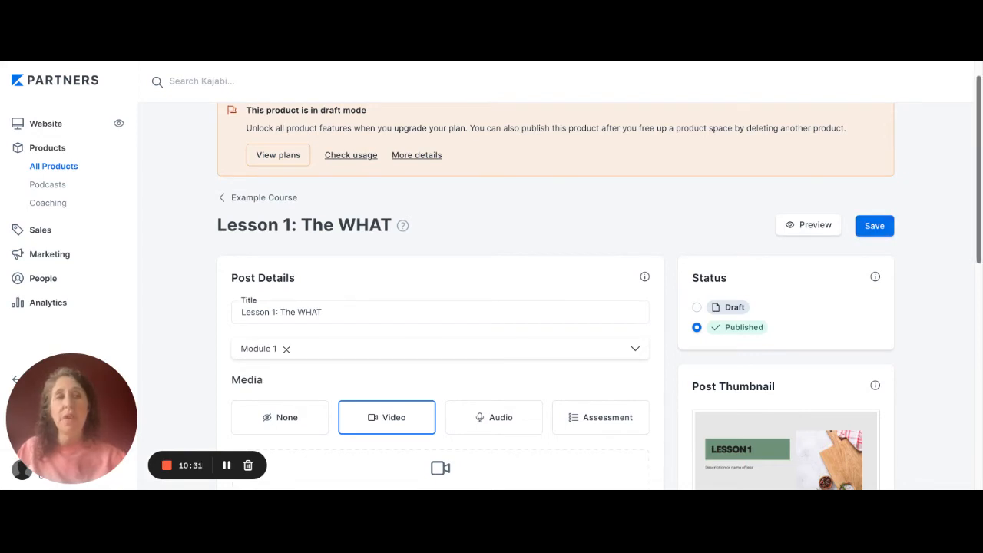
{"action": "scroll", "coordinate": [208, 128], "scroll_direction": "down", "scroll_amount": 3}
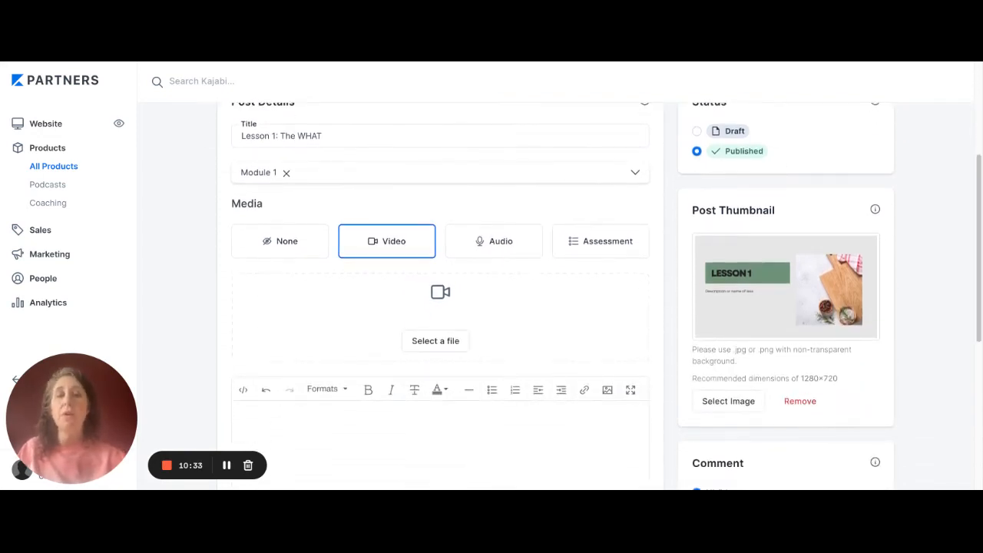
- Save the "Lesson 1: The WHAT" post and return to the Example Course outline
{"action": "scroll", "coordinate": [440, 296], "scroll_direction": "down", "scroll_amount": 4}
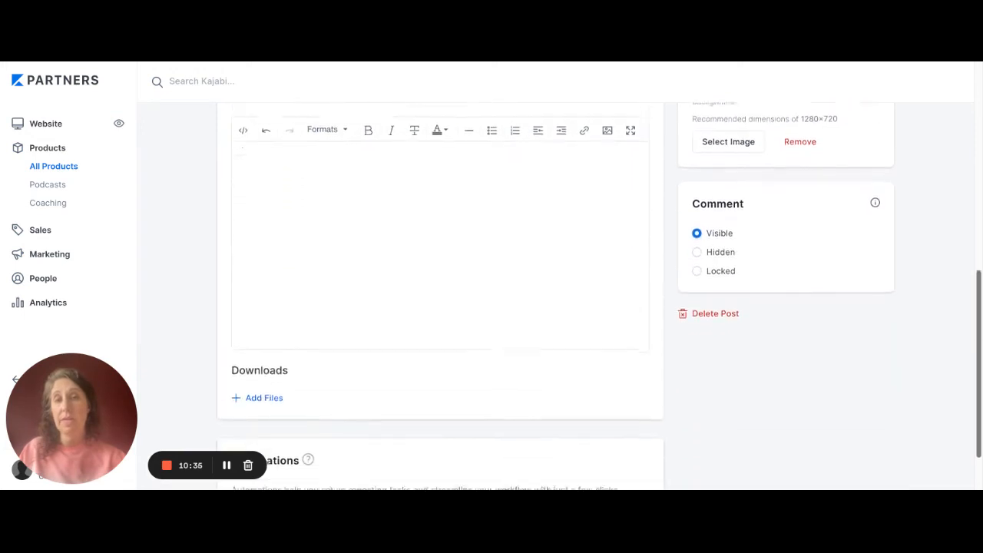
{"action": "scroll", "coordinate": [440, 296], "scroll_direction": "up", "scroll_amount": 7}
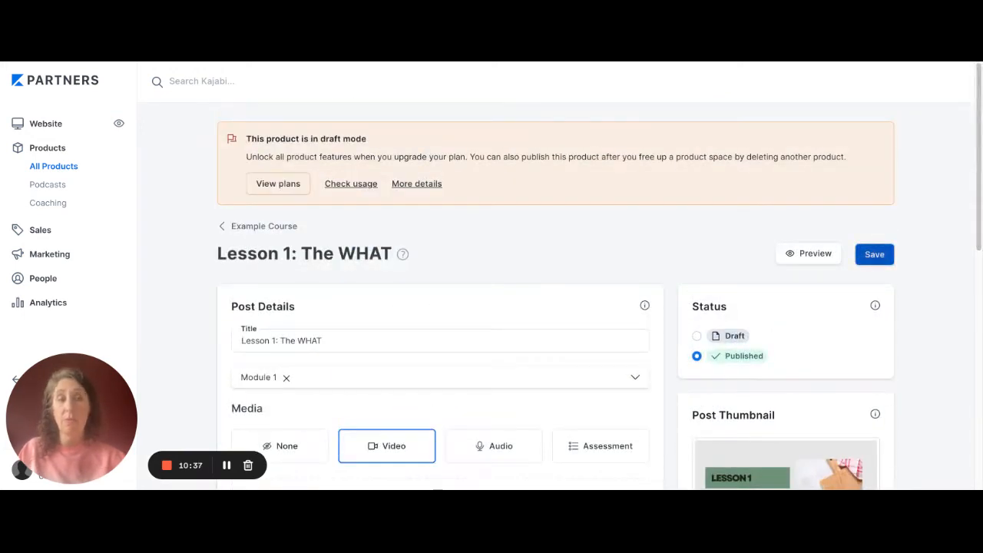
{"action": "left_click", "coordinate": [875, 254]}
{"action": "left_click", "coordinate": [263, 227]}
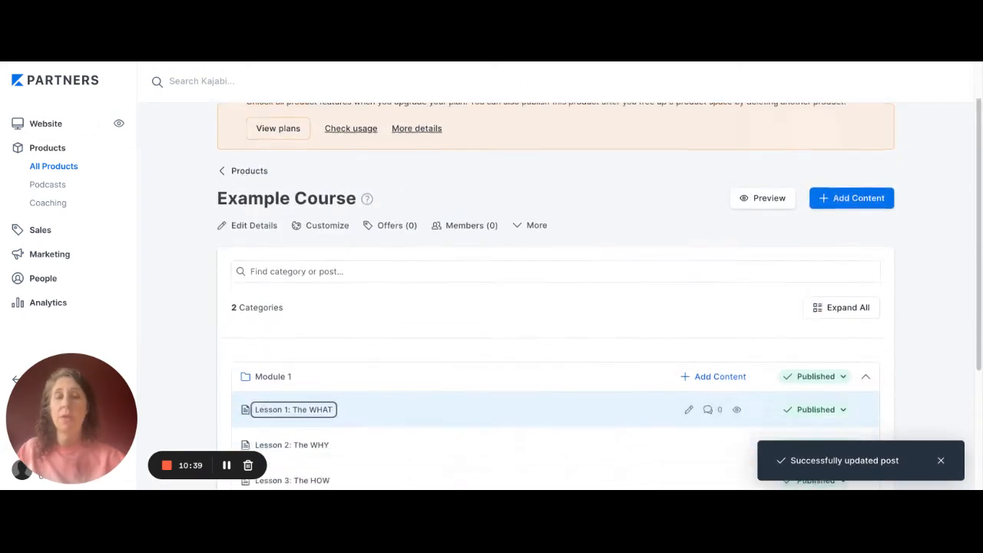
- Start a new category in the Example Course and title it "Module 3"
{"action": "scroll", "coordinate": [263, 234], "scroll_direction": "down", "scroll_amount": 2}
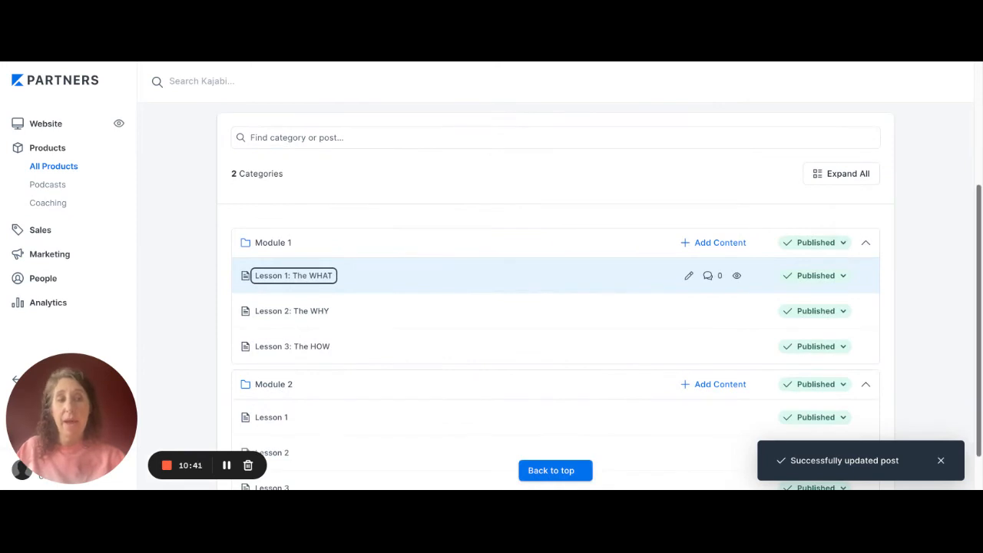
{"action": "scroll", "coordinate": [555, 296], "scroll_direction": "down", "scroll_amount": 1}
{"action": "scroll", "coordinate": [555, 296], "scroll_direction": "up", "scroll_amount": 3}
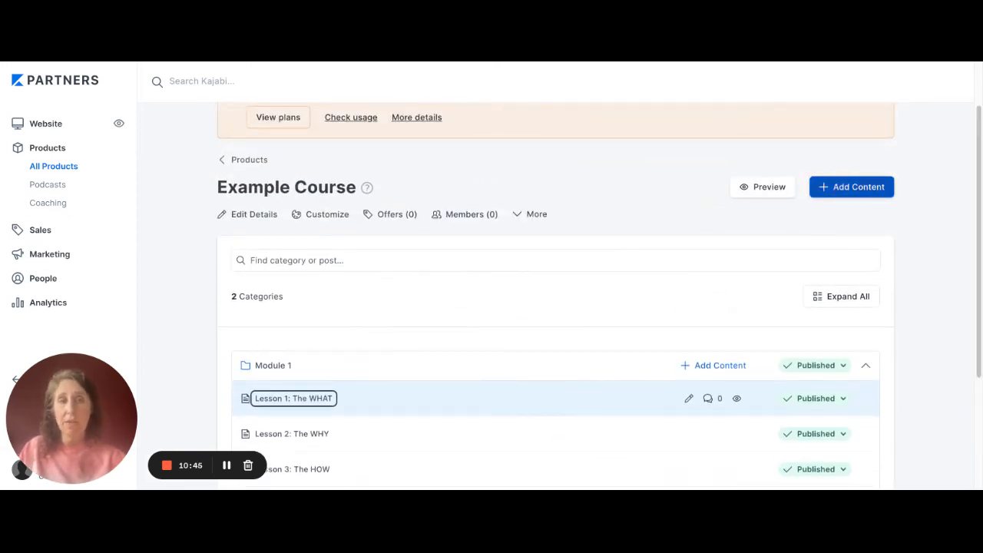
{"action": "left_click", "coordinate": [852, 187]}
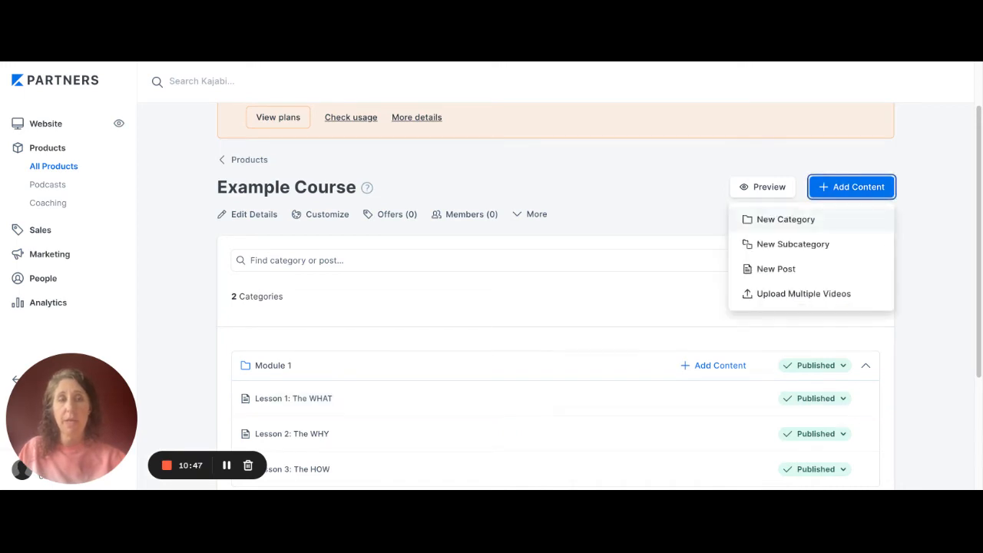
{"action": "left_click", "coordinate": [784, 220]}
{"action": "left_click", "coordinate": [482, 167]}
{"action": "type", "text": "M"}
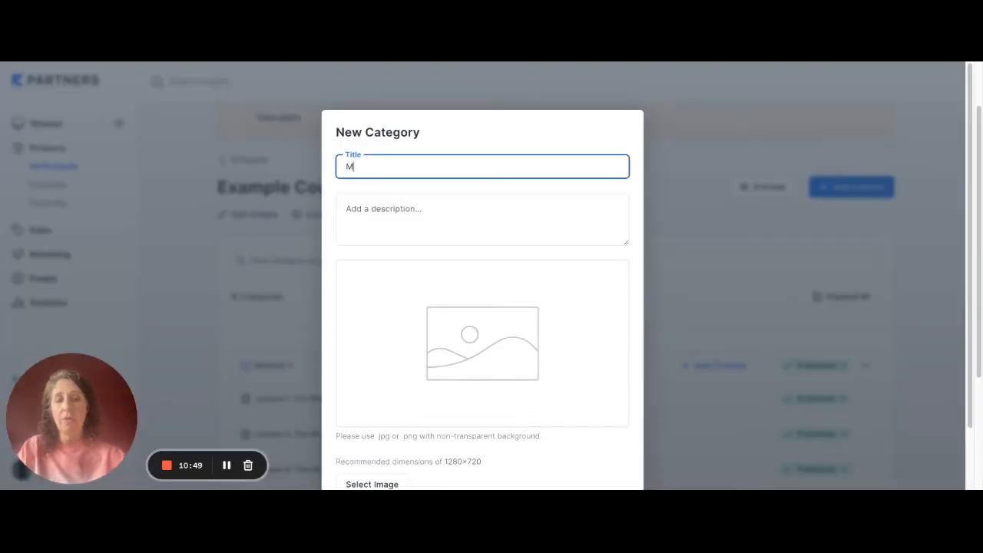
{"action": "type", "text": "odule 3"}
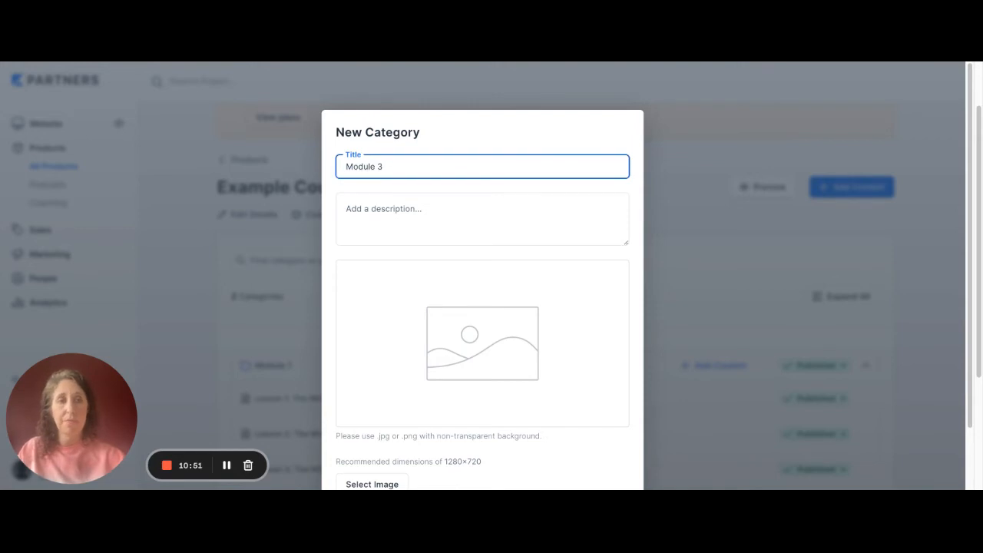
- Upload the MODULE 3 image as the new category's thumbnail and create the category
{"action": "scroll", "coordinate": [482, 307], "scroll_direction": "down", "scroll_amount": 2}
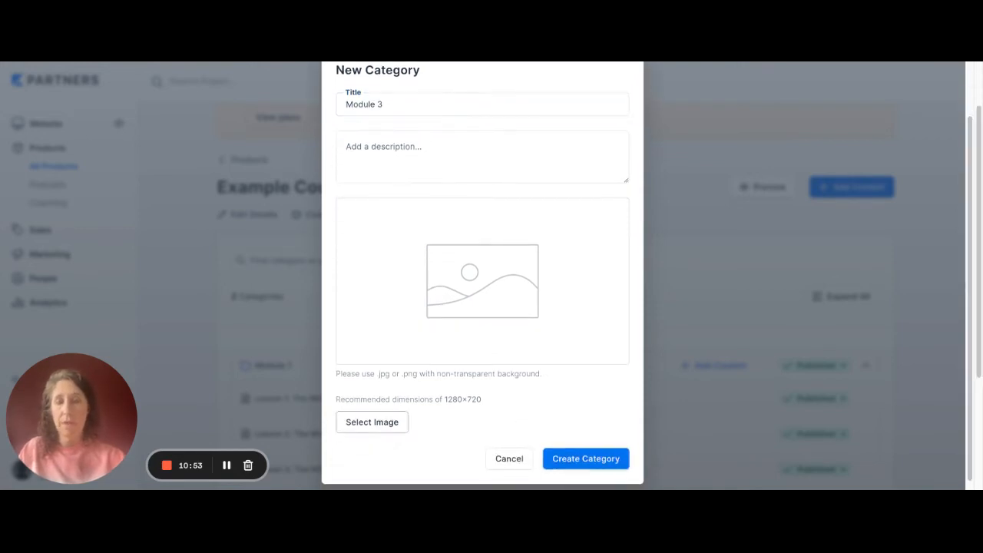
{"action": "left_click", "coordinate": [372, 422]}
{"action": "left_click", "coordinate": [382, 454]}
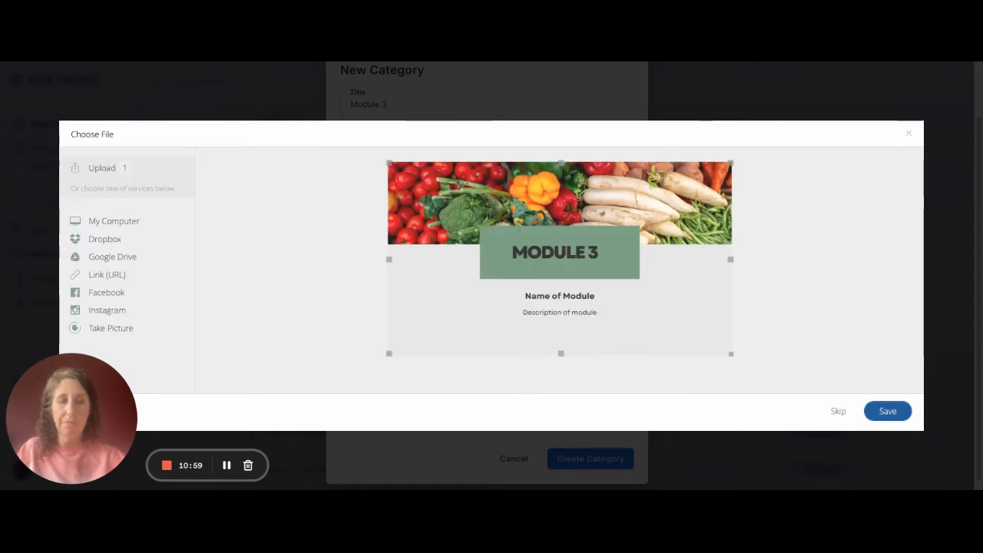
{"action": "left_click", "coordinate": [888, 411]}
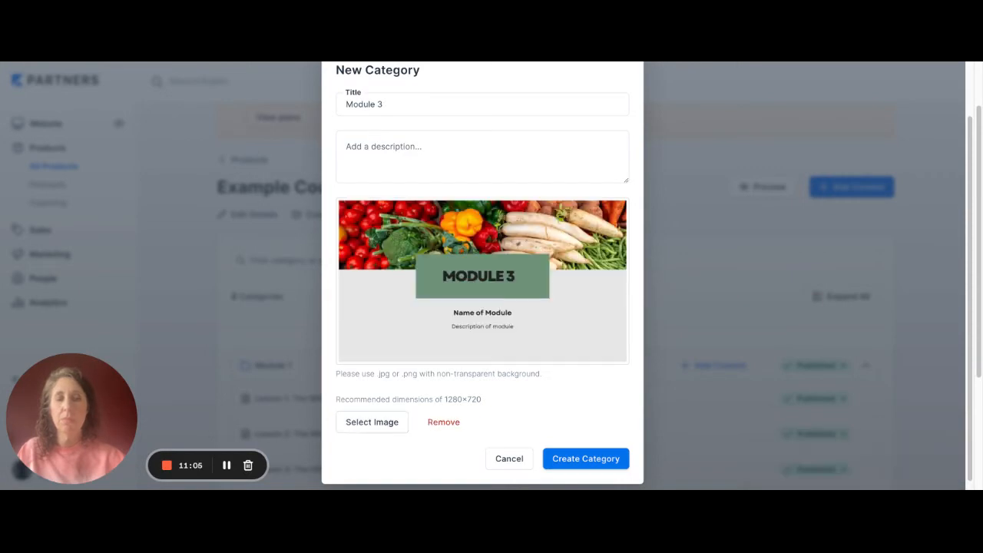
{"action": "left_click", "coordinate": [586, 459]}
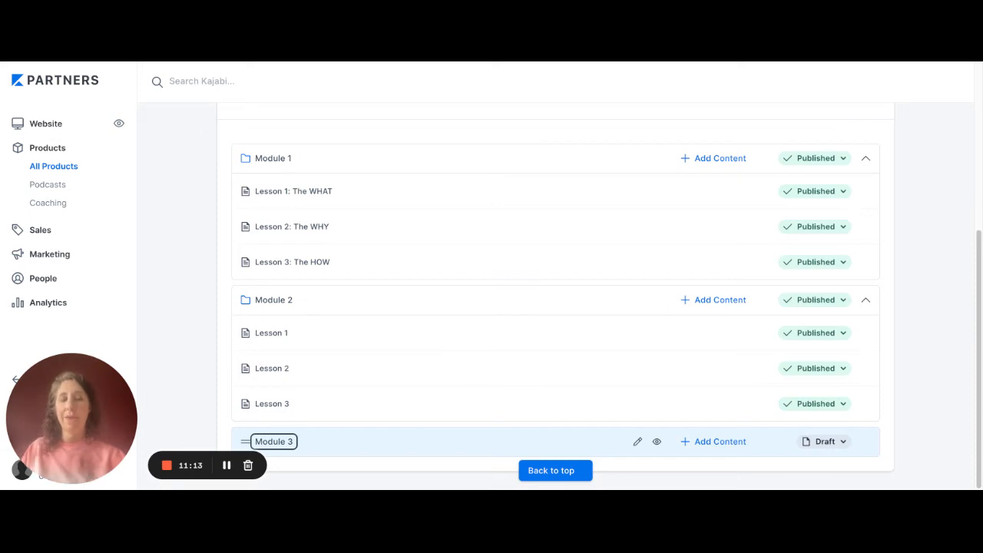
{"action": "left_click", "coordinate": [714, 442]}
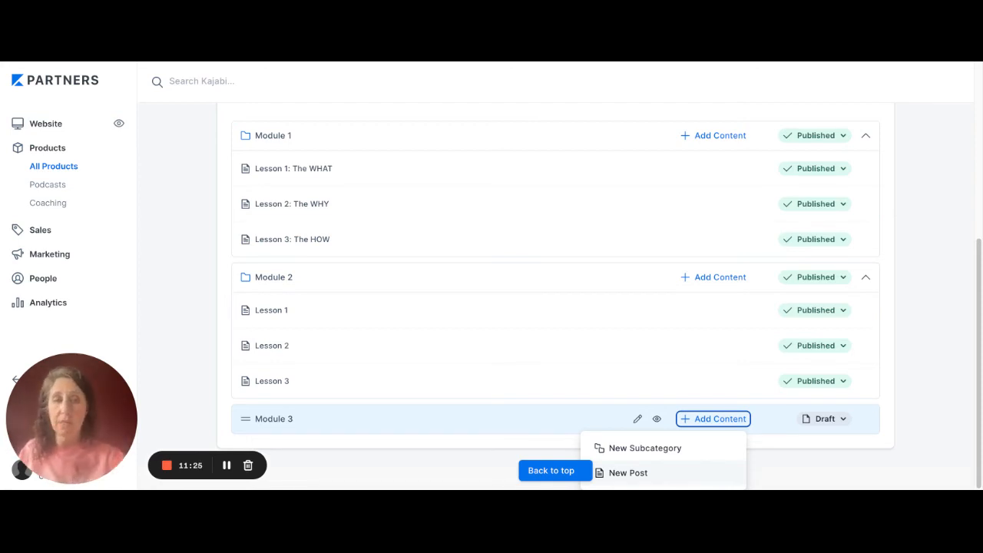
{"action": "key", "text": "Escape"}
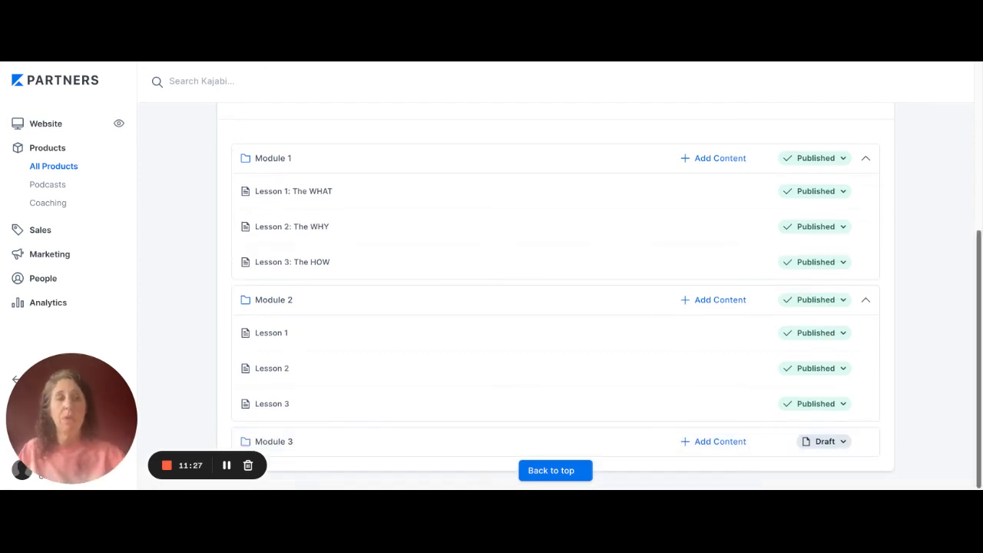
- Open the Example Course's live Premier Product theme for customizing
{"action": "left_click_drag", "start_coordinate": [978, 360], "coordinate": [978, 192]}
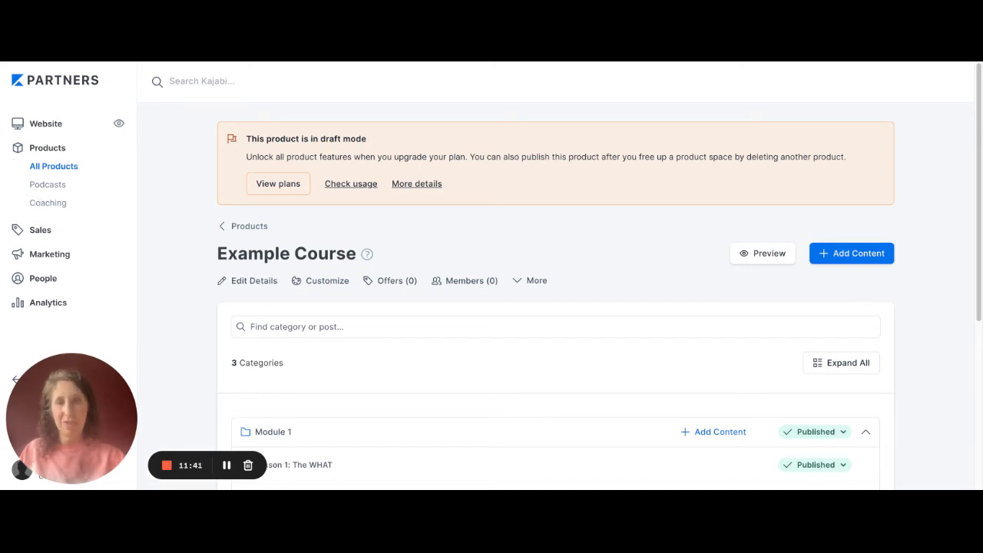
{"action": "left_click", "coordinate": [320, 281]}
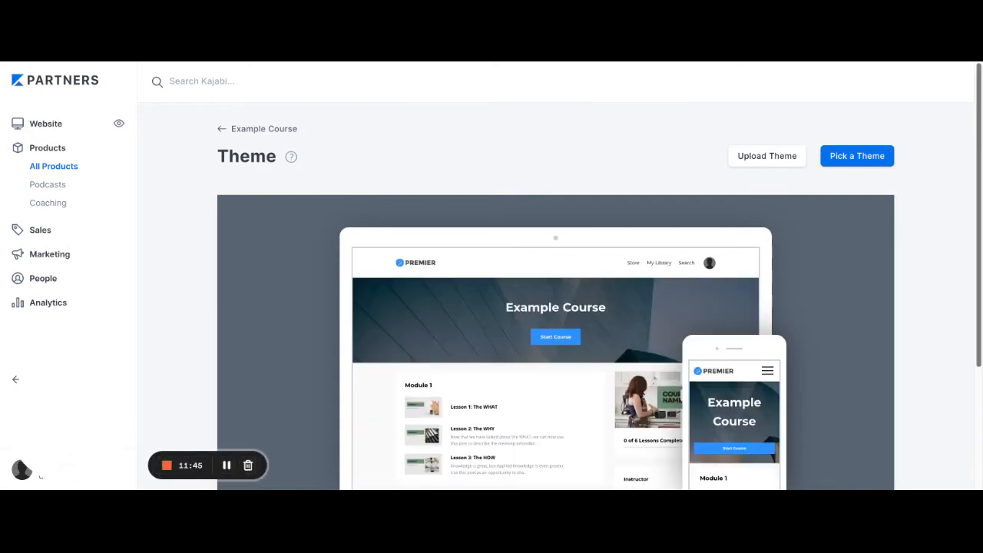
{"action": "scroll", "coordinate": [555, 291], "scroll_direction": "down", "scroll_amount": 3}
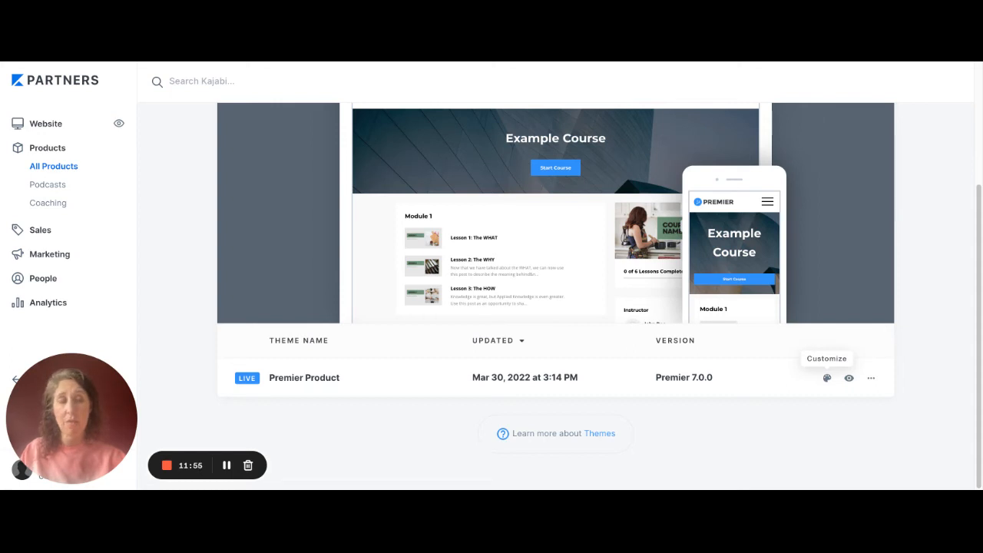
{"action": "left_click", "coordinate": [827, 378]}
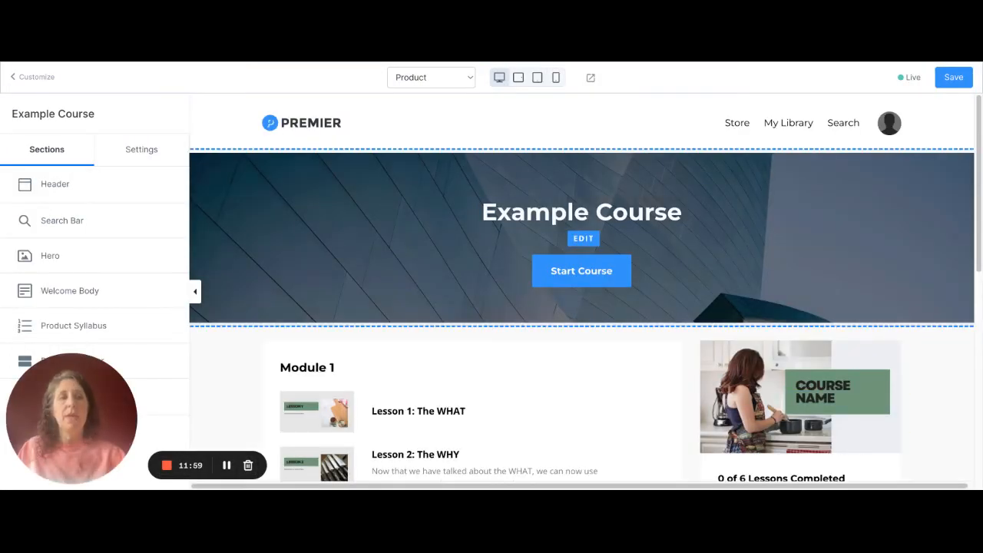
- Open the product page's Footer section for editing and set its background color to the teal-green preset swatch
{"action": "scroll", "coordinate": [582, 292], "scroll_direction": "down", "scroll_amount": 5}
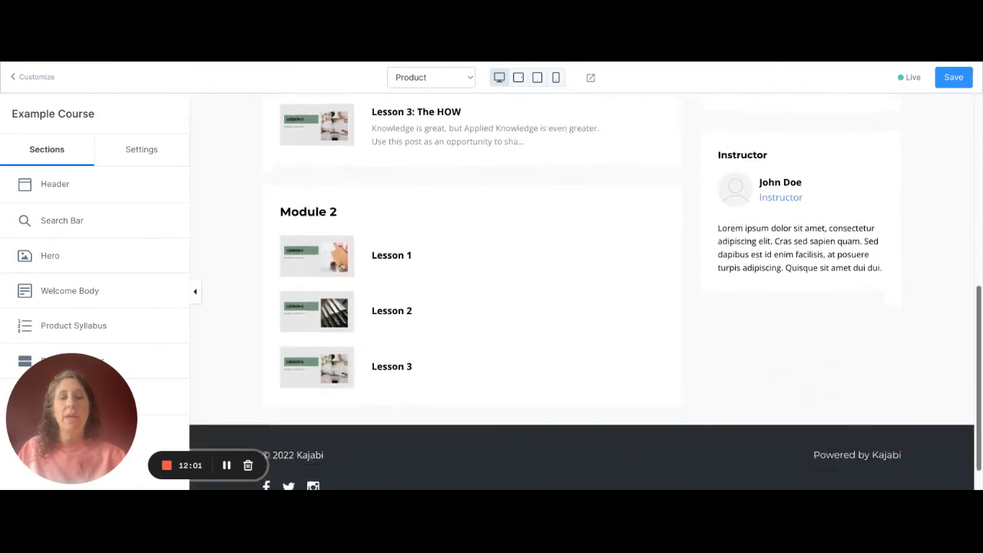
{"action": "scroll", "coordinate": [582, 292], "scroll_direction": "down", "scroll_amount": 1}
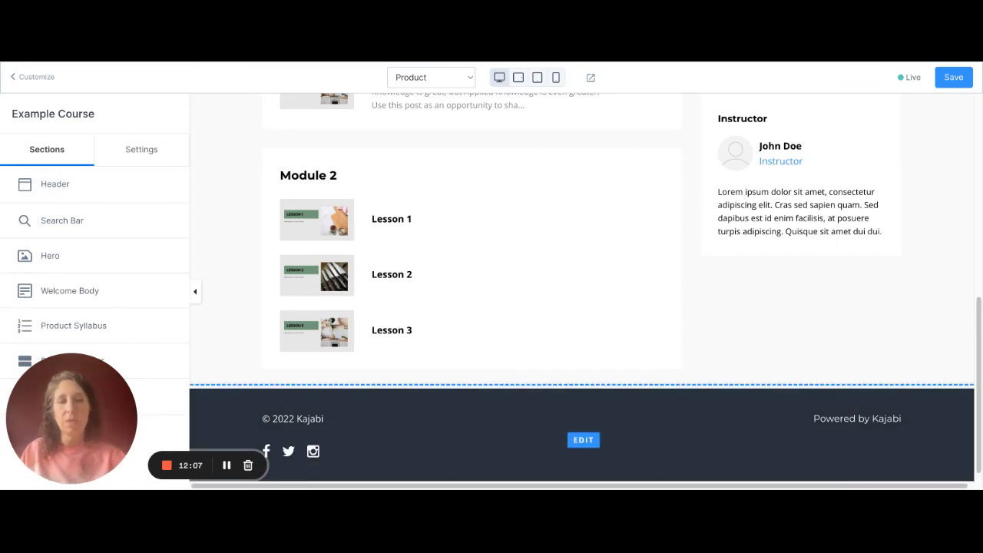
{"action": "left_click", "coordinate": [584, 440]}
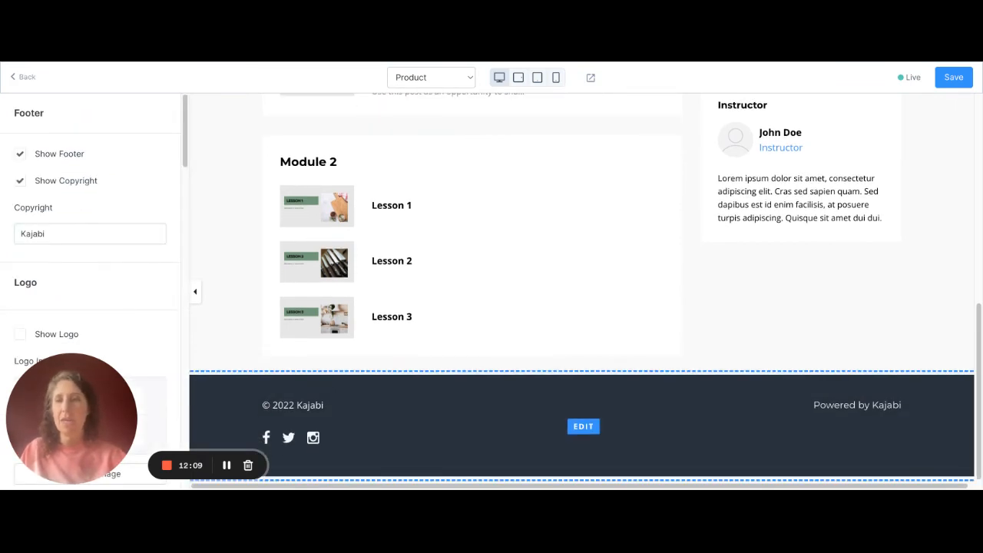
{"action": "left_click_drag", "start_coordinate": [71, 418], "coordinate": [70, 131]}
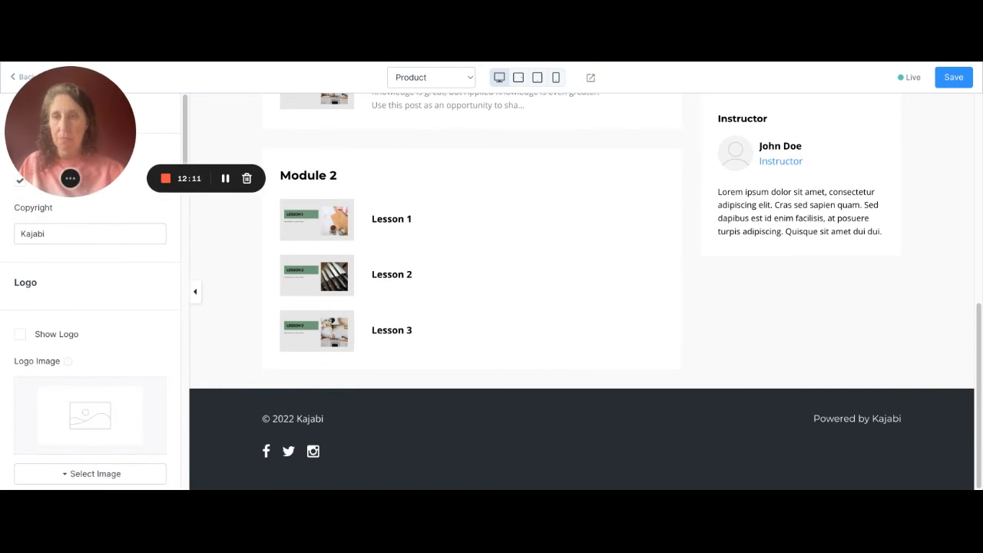
{"action": "scroll", "coordinate": [90, 307], "scroll_direction": "down", "scroll_amount": 6}
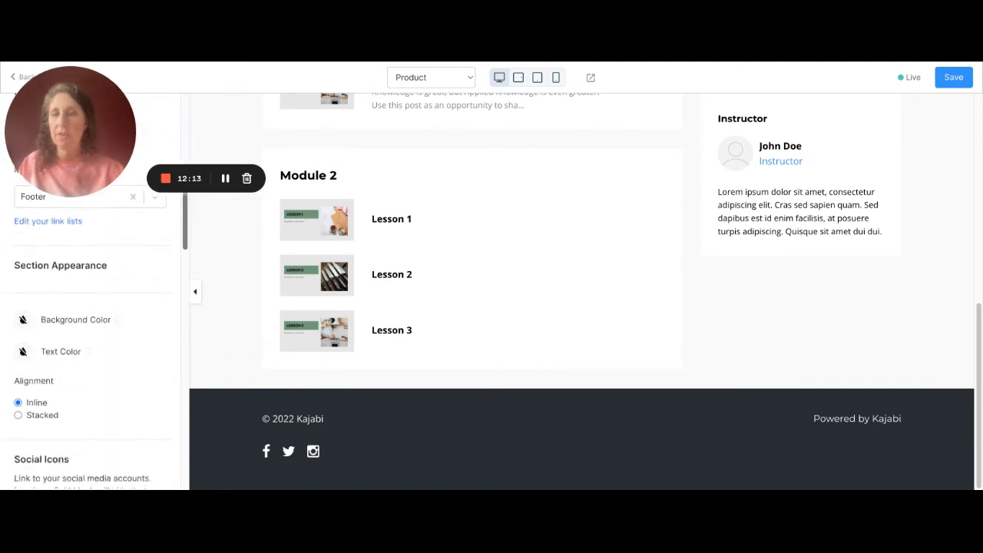
{"action": "scroll", "coordinate": [90, 307], "scroll_direction": "down", "scroll_amount": 2}
{"action": "scroll", "coordinate": [90, 307], "scroll_direction": "up", "scroll_amount": 2}
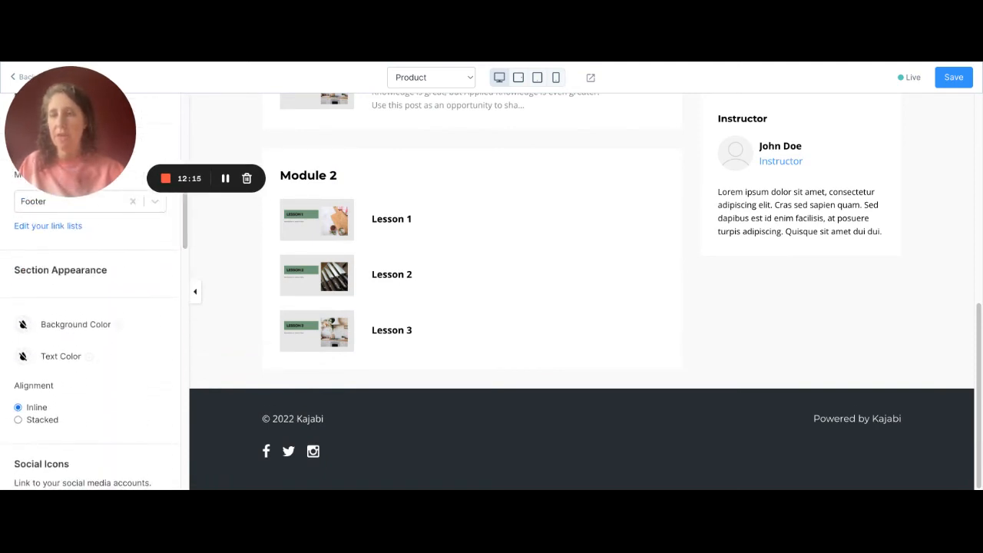
{"action": "left_click", "coordinate": [23, 325]}
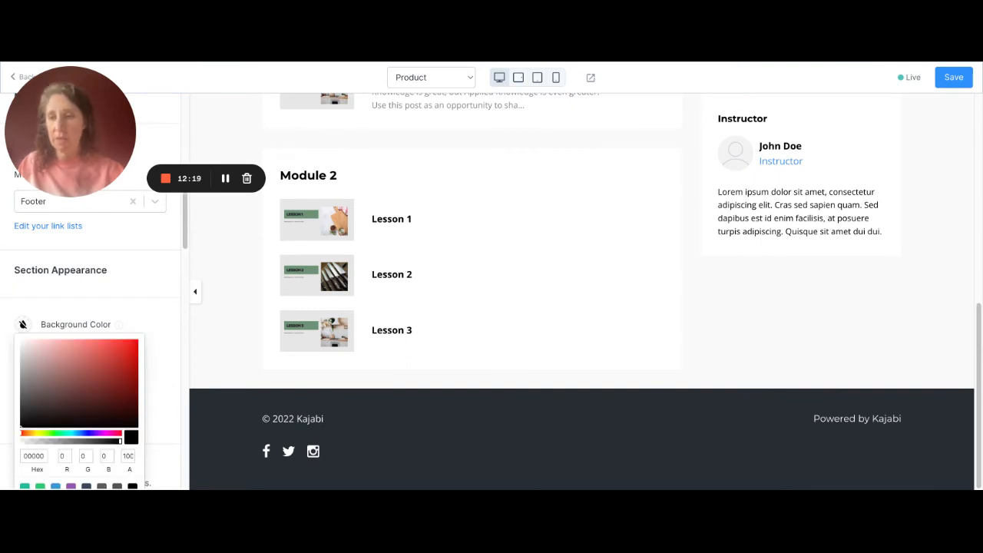
{"action": "left_click", "coordinate": [24, 486]}
{"action": "left_click", "coordinate": [164, 376]}
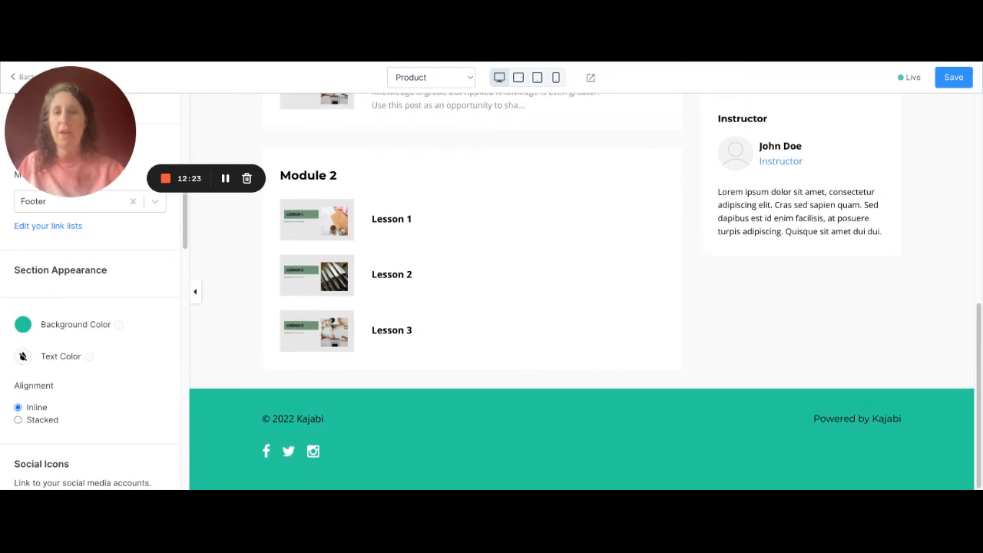
- Replace the Footer section's copyright text with the course owner's full name
{"action": "mouse_move", "coordinate": [294, 419]}
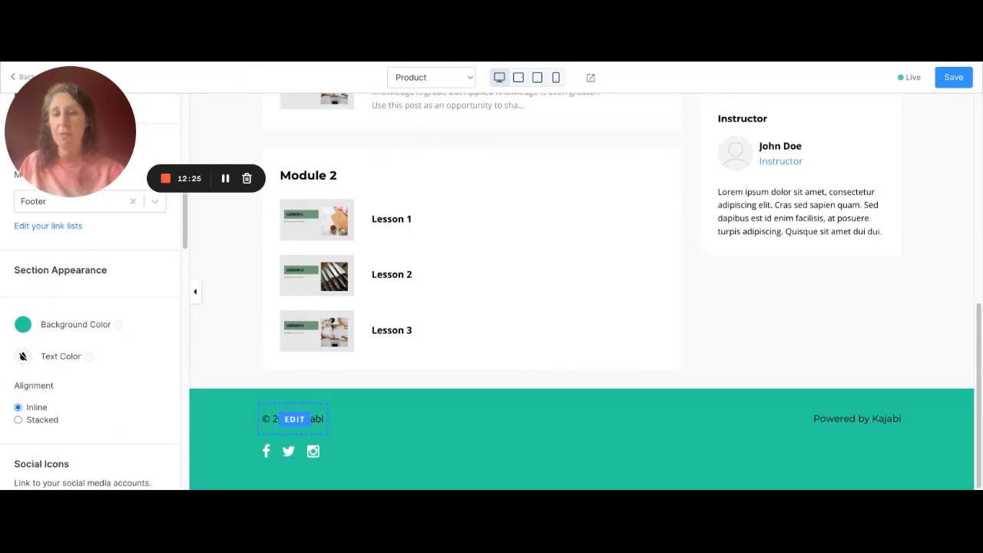
{"action": "left_click_drag", "start_coordinate": [70, 132], "coordinate": [70, 334]}
{"action": "mouse_move", "coordinate": [294, 420]}
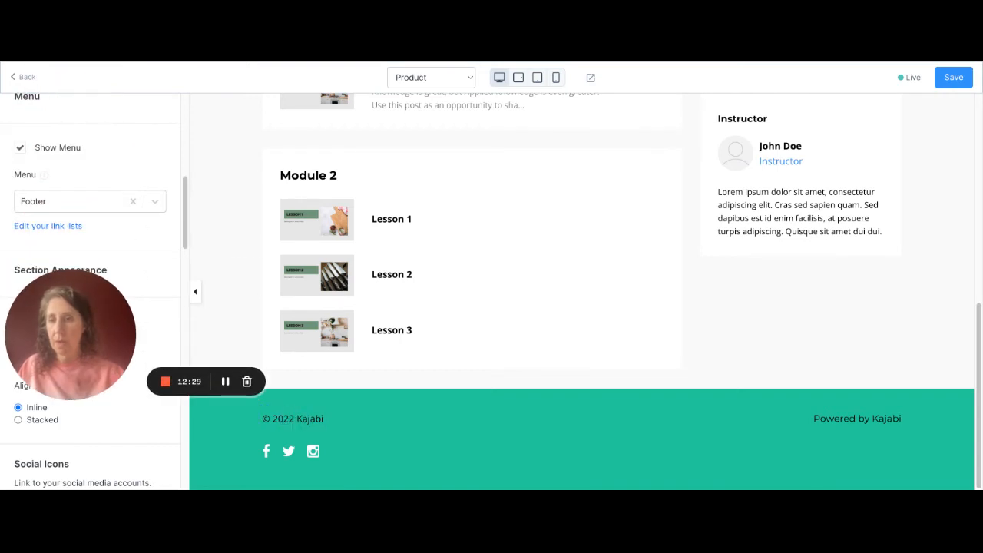
{"action": "scroll", "coordinate": [90, 292], "scroll_direction": "down", "scroll_amount": 10}
{"action": "scroll", "coordinate": [90, 292], "scroll_direction": "down", "scroll_amount": 8}
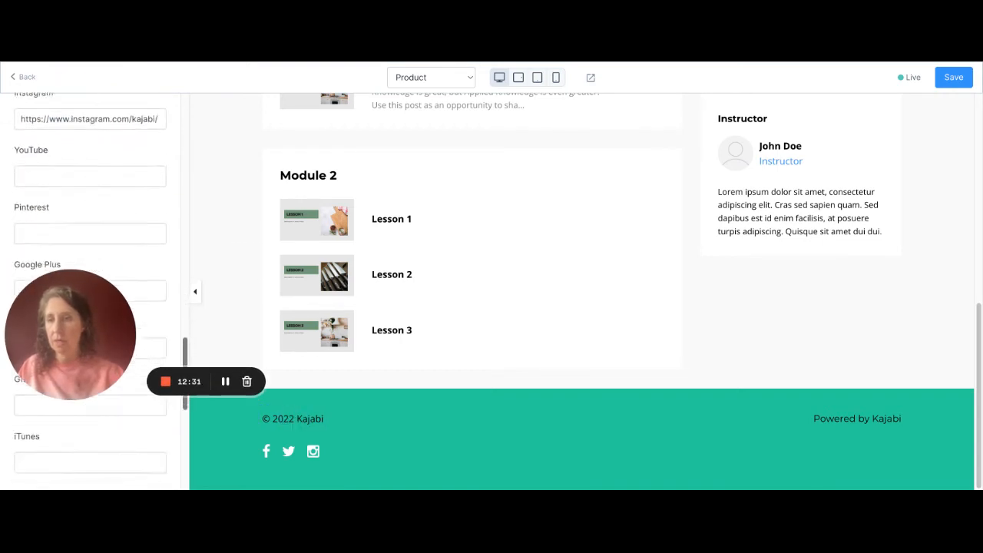
{"action": "scroll", "coordinate": [89, 292], "scroll_direction": "up", "scroll_amount": 8}
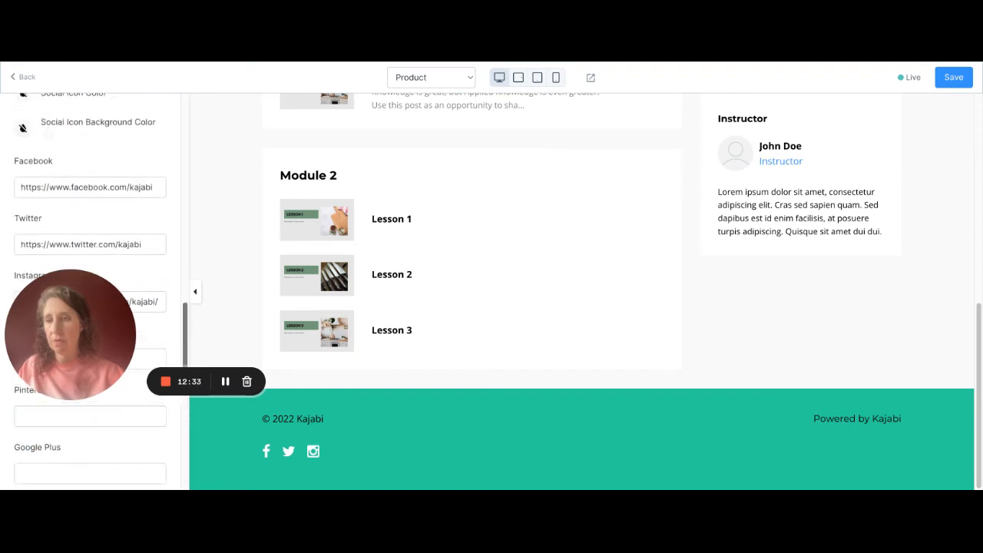
{"action": "scroll", "coordinate": [90, 292], "scroll_direction": "up", "scroll_amount": 10}
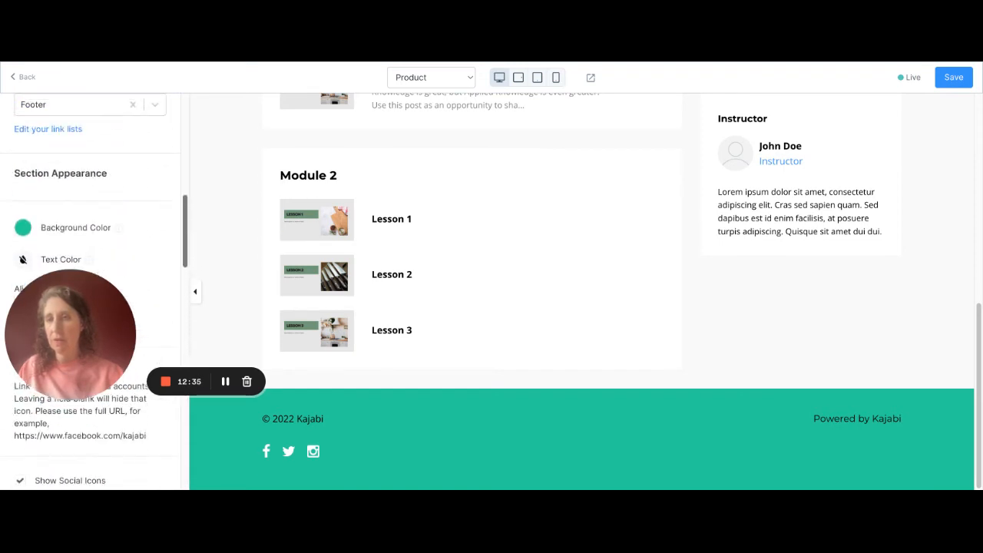
{"action": "scroll", "coordinate": [90, 292], "scroll_direction": "up", "scroll_amount": 2}
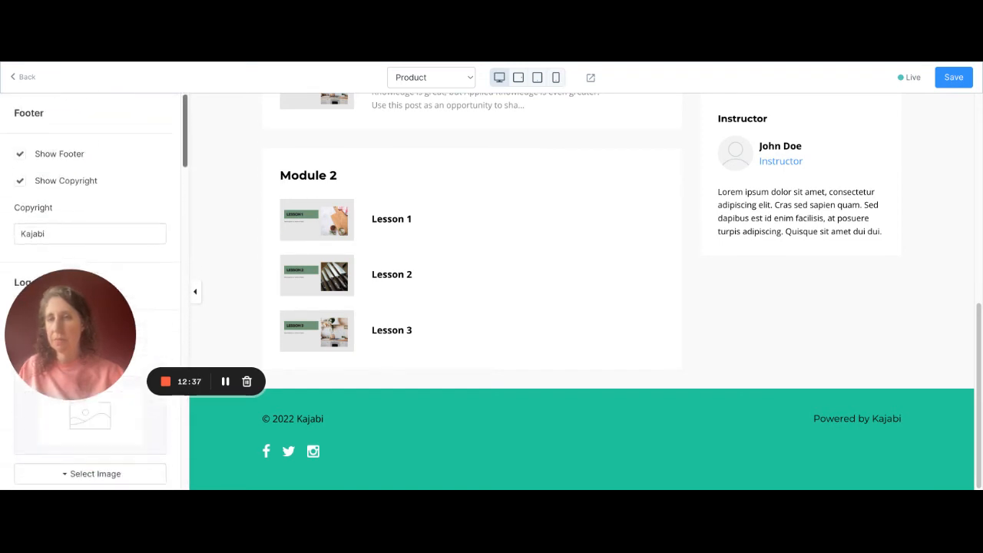
{"action": "left_click", "coordinate": [44, 234]}
{"action": "key", "text": "BackSpace"}
{"action": "key", "text": "BackSpace"}
{"action": "key", "text": "BackSpace"}
{"action": "key", "text": "BackSpace"}
{"action": "key", "text": "BackSpace"}
{"action": "key", "text": "BackSpace"}
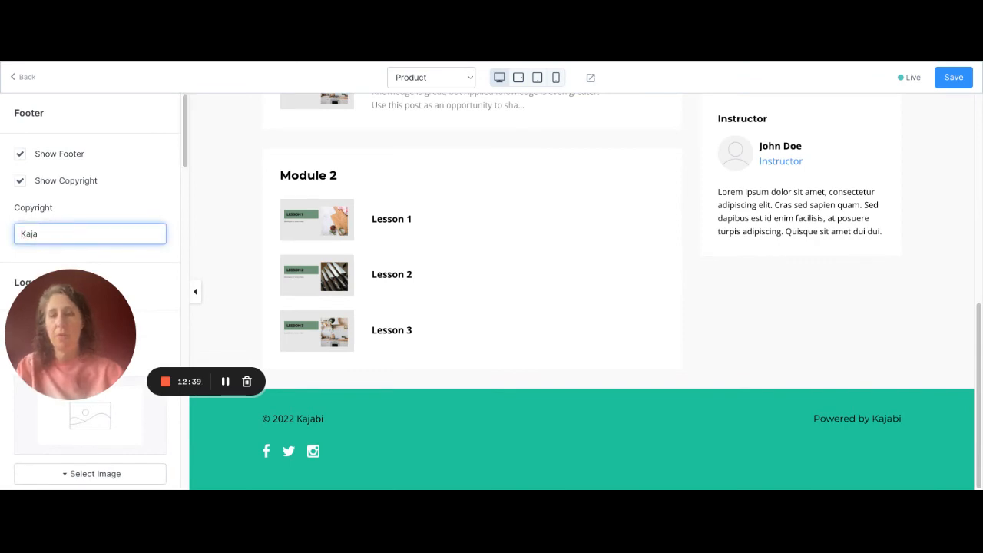
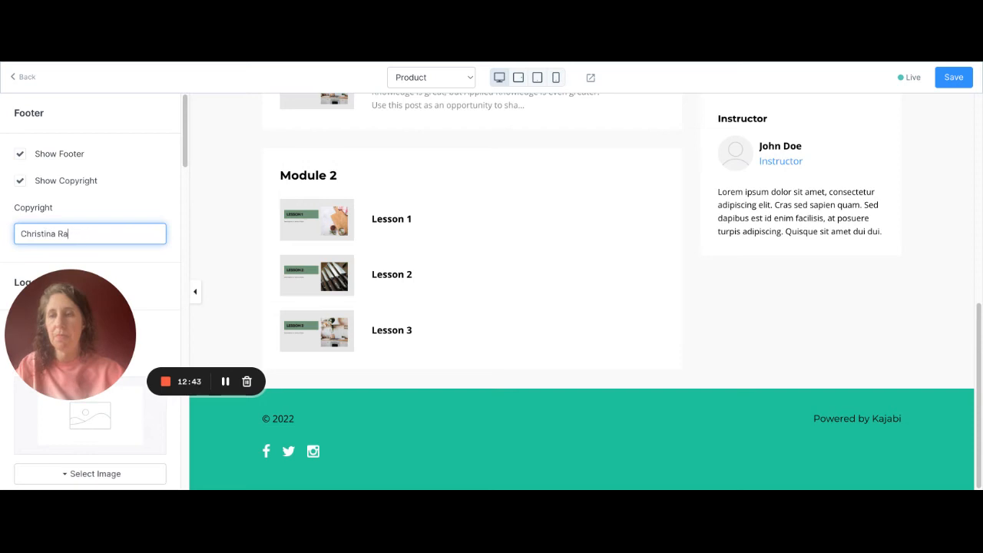
{"action": "type", "text": "ava"}
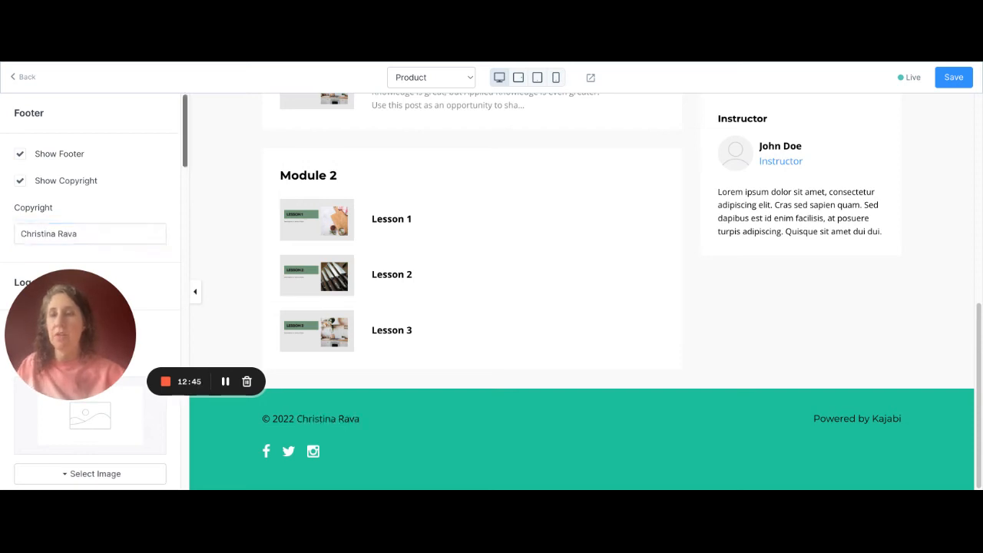
- Set the footer's social icon links to open in a new window and clear the Twitter link
{"action": "scroll", "coordinate": [90, 292], "scroll_direction": "down", "scroll_amount": 8}
{"action": "scroll", "coordinate": [89, 292], "scroll_direction": "down", "scroll_amount": 2}
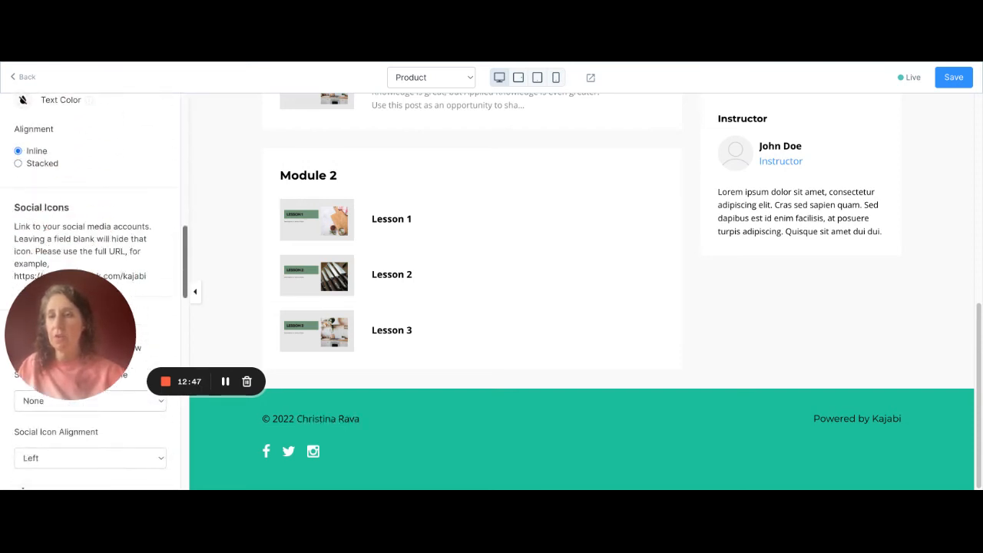
{"action": "left_click_drag", "start_coordinate": [71, 335], "coordinate": [325, 184]}
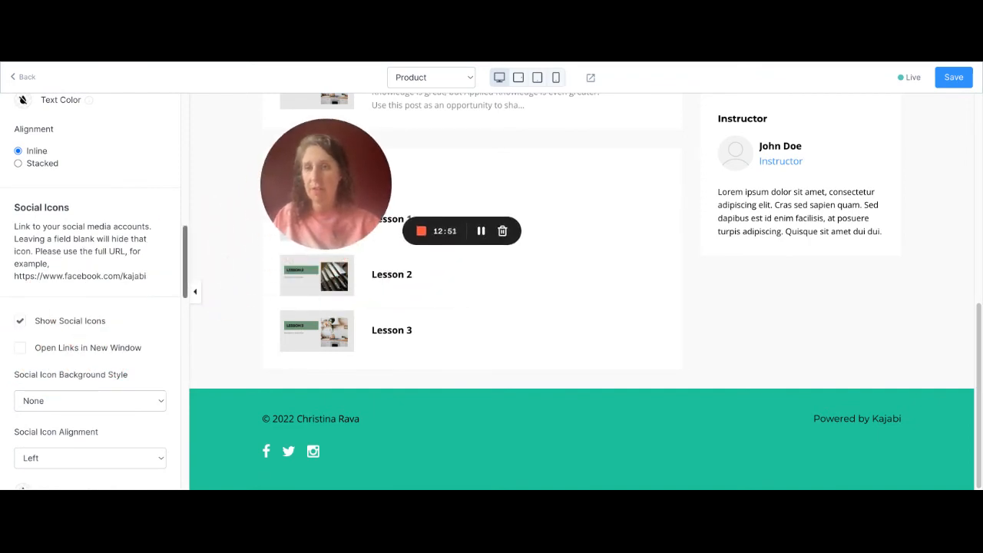
{"action": "scroll", "coordinate": [90, 291], "scroll_direction": "down", "scroll_amount": 5}
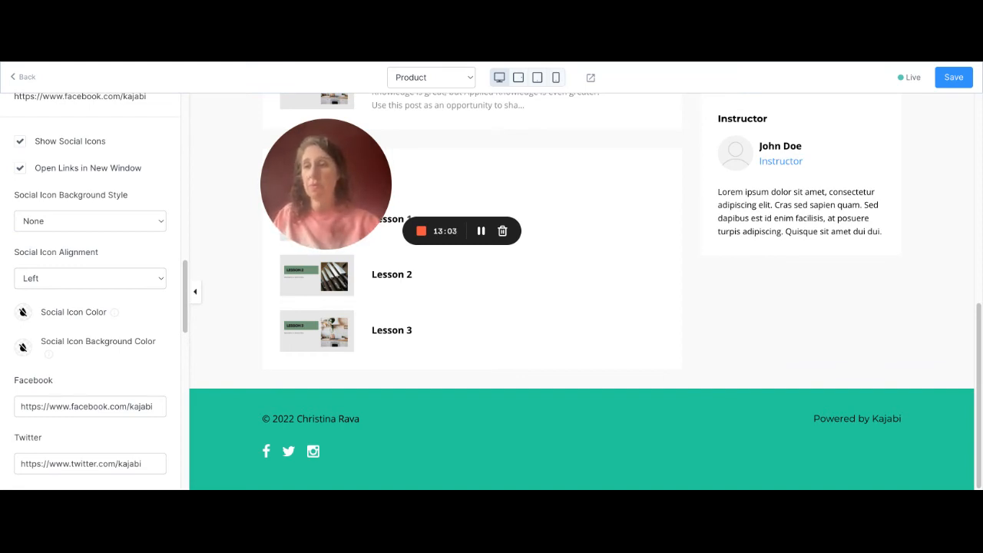
{"action": "scroll", "coordinate": [90, 292], "scroll_direction": "down", "scroll_amount": 5}
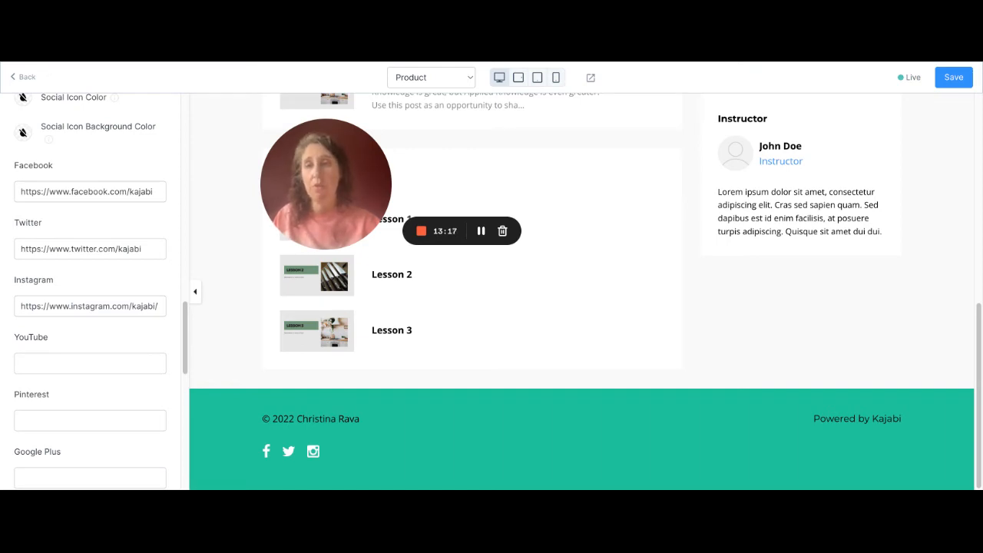
{"action": "left_click_drag", "start_coordinate": [146, 249], "coordinate": [19, 249]}
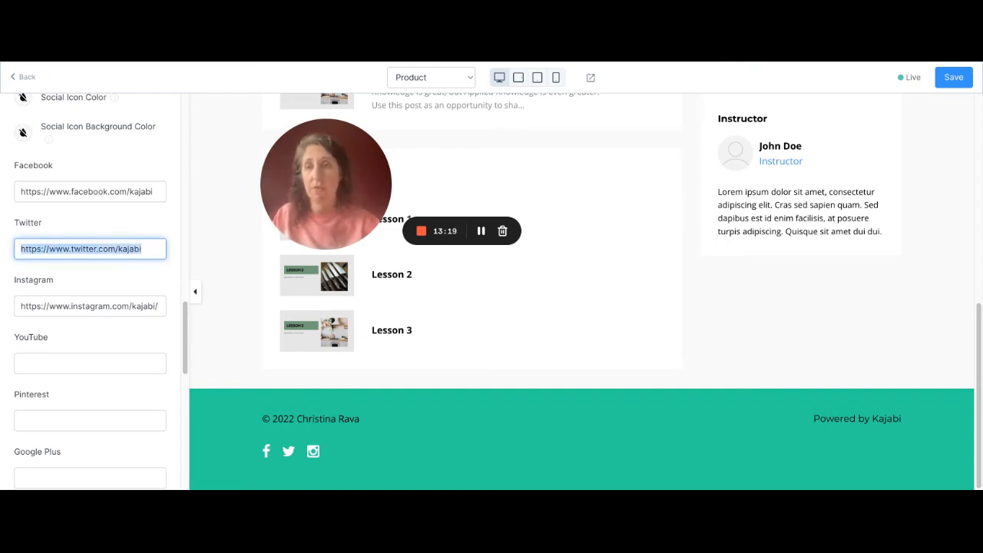
{"action": "key", "text": "BackSpace"}
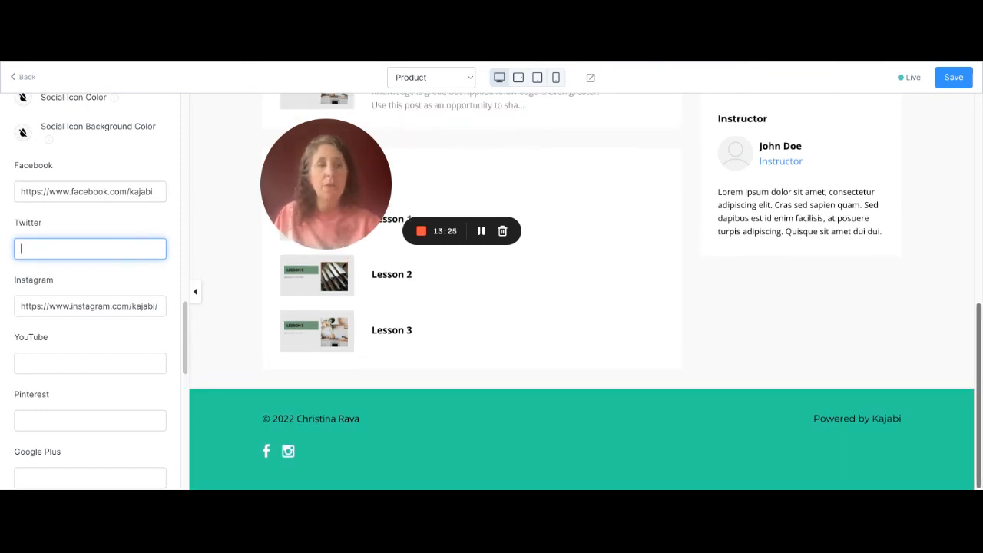
- Edit the product page's Instructor block, entering the instructor's full name and the title "Coach"
{"action": "scroll", "coordinate": [581, 292], "scroll_direction": "up", "scroll_amount": 1}
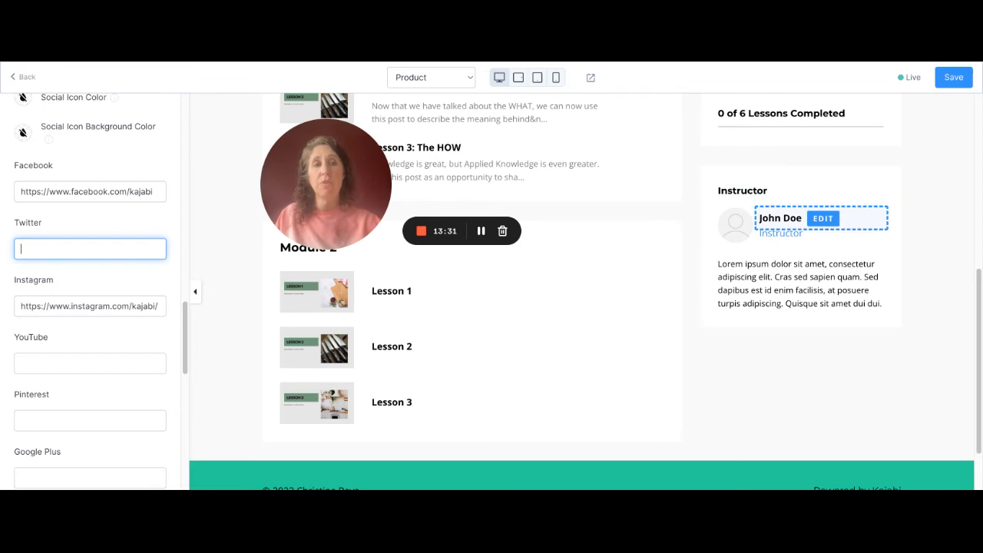
{"action": "left_click", "coordinate": [822, 219]}
{"action": "triple_click", "coordinate": [59, 247]}
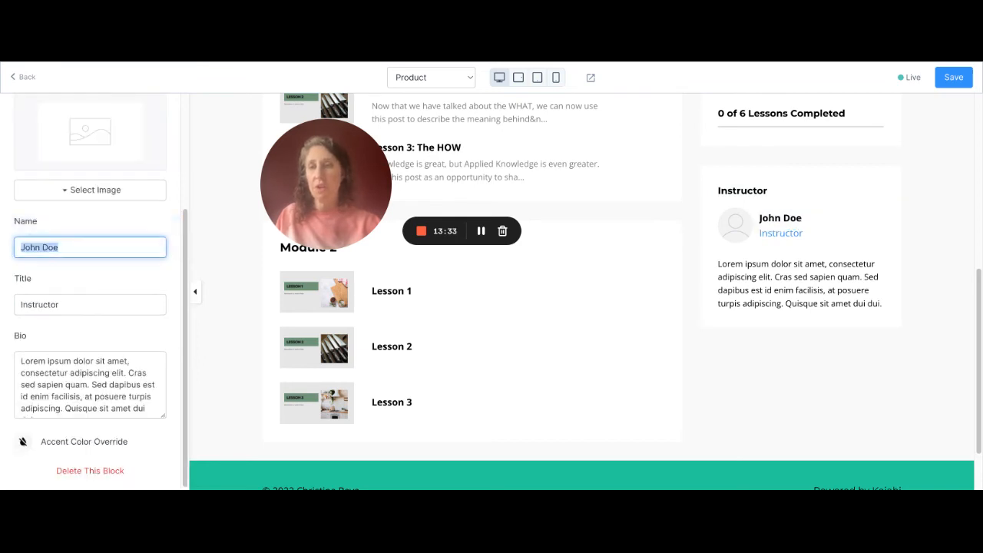
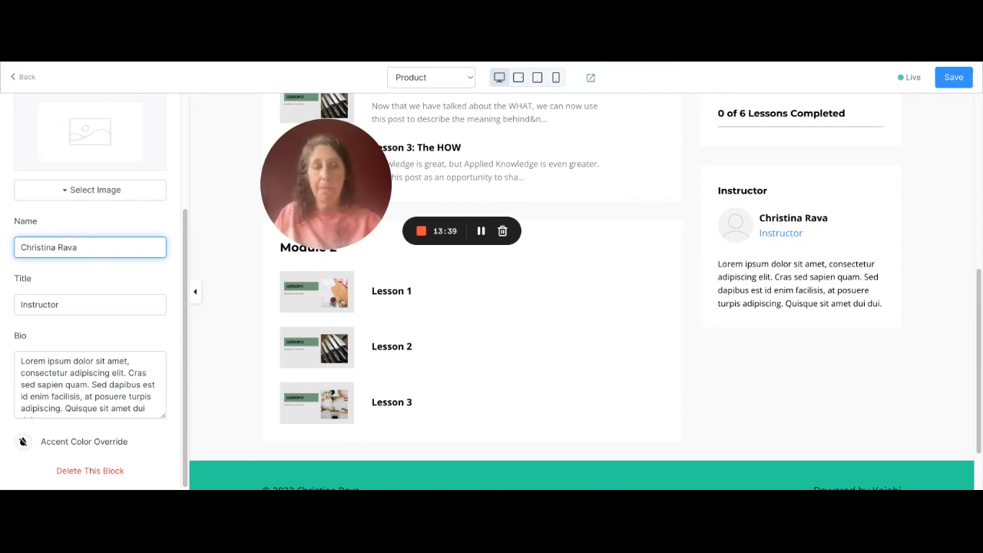
{"action": "key", "text": "Tab"}
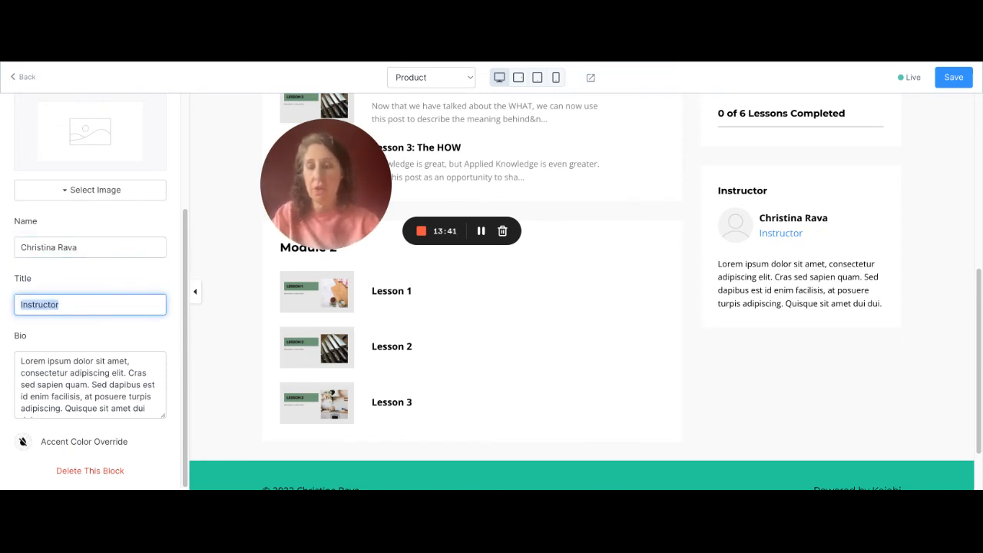
{"action": "type", "text": "Coach"}
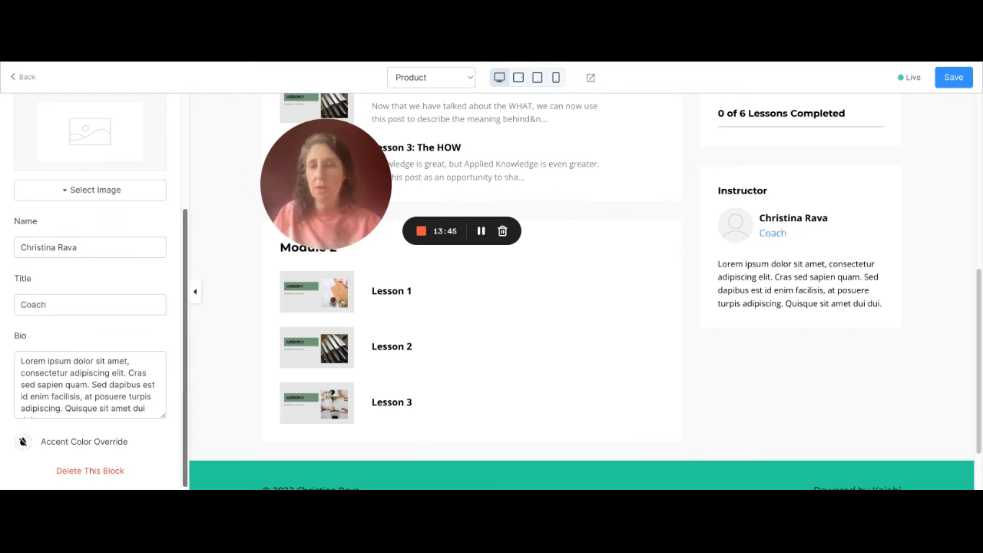
- Replace the instructor's placeholder bio with "Your bio goes here."
{"action": "left_click", "coordinate": [22, 361]}
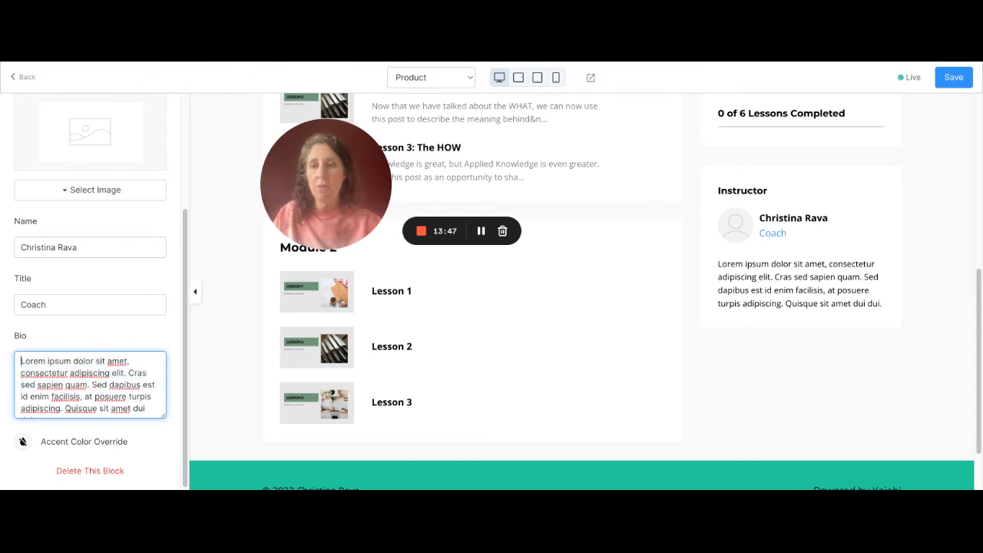
{"action": "scroll", "coordinate": [90, 384], "scroll_direction": "down", "scroll_amount": 1}
{"action": "key", "text": "ctrl+a"}
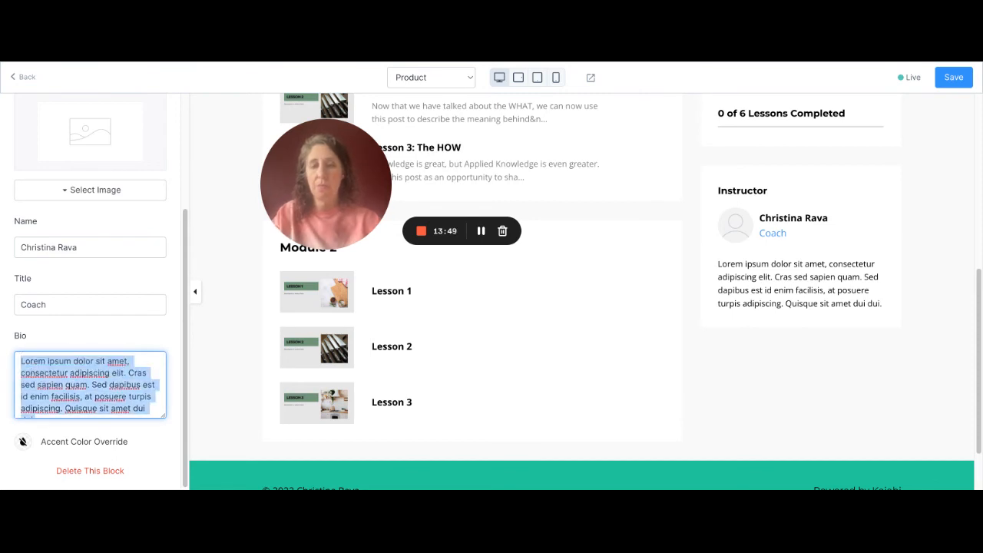
{"action": "type", "text": "Your bio goes here."}
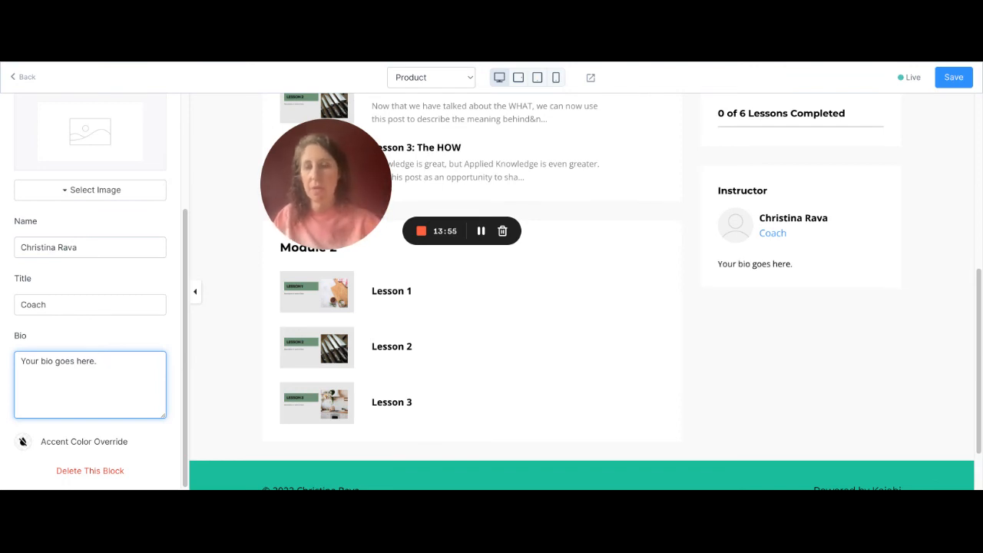
- Override the Instructor block's accent color with a custom medium-dark green
{"action": "scroll", "coordinate": [90, 291], "scroll_direction": "up", "scroll_amount": 3}
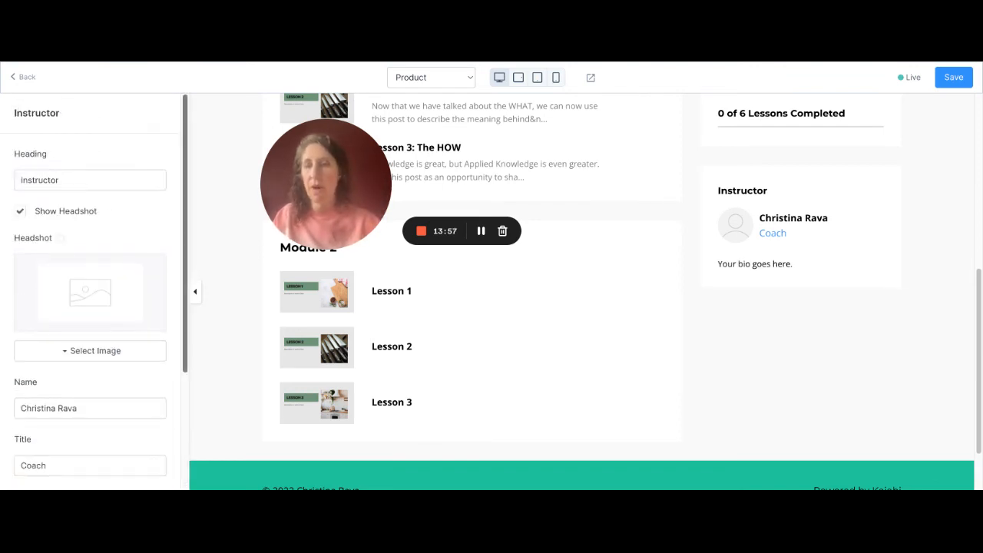
{"action": "scroll", "coordinate": [90, 291], "scroll_direction": "down", "scroll_amount": 3}
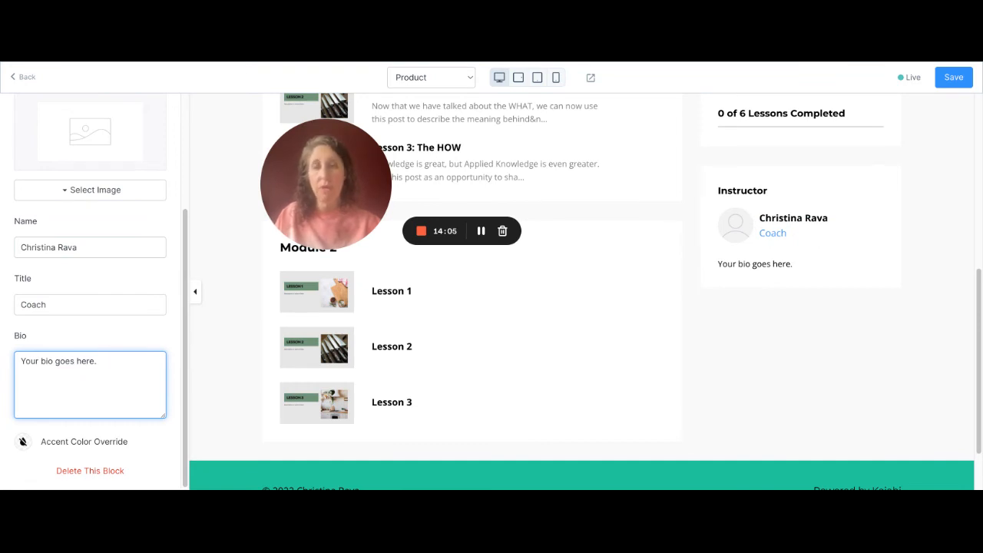
{"action": "left_click", "coordinate": [23, 442]}
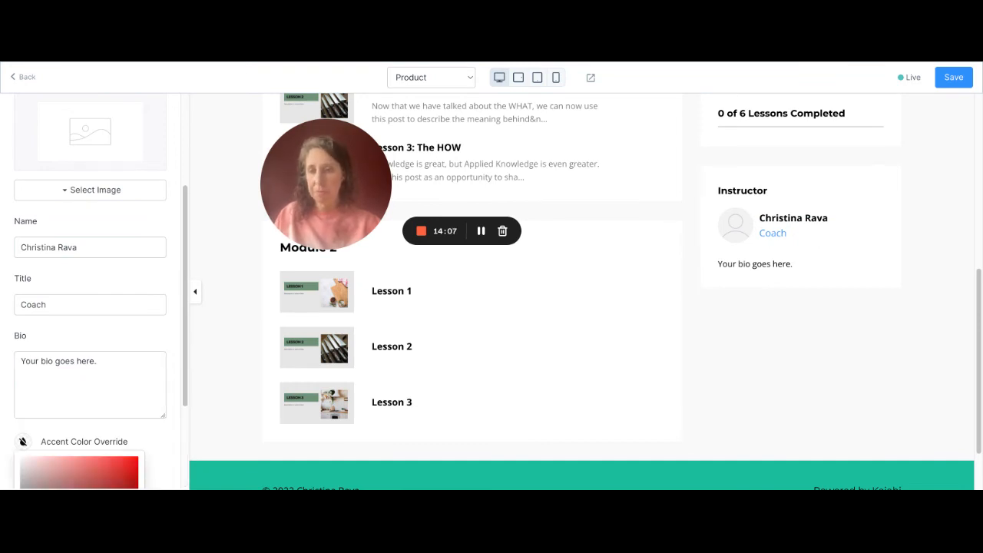
{"action": "left_click", "coordinate": [23, 441]}
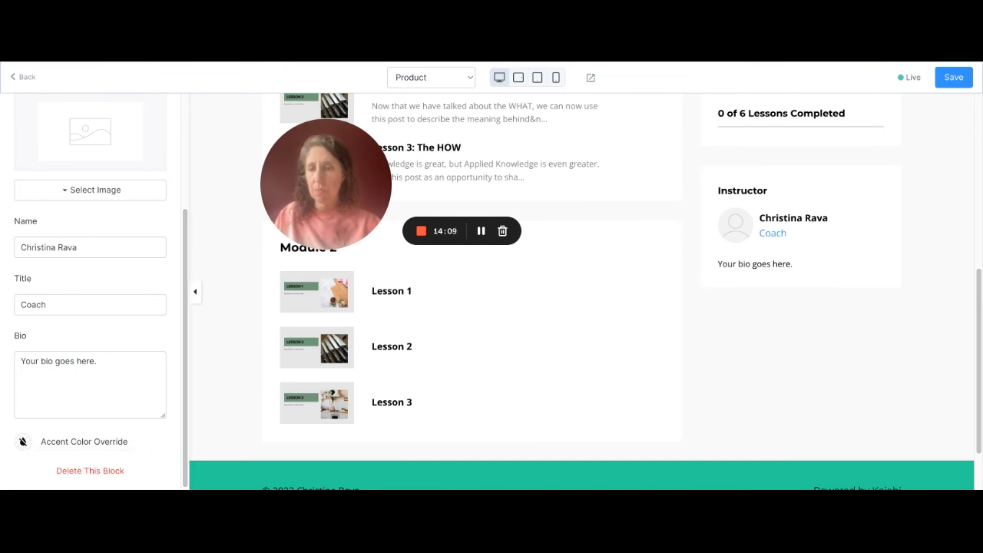
{"action": "left_click", "coordinate": [23, 442]}
{"action": "left_click", "coordinate": [23, 441]}
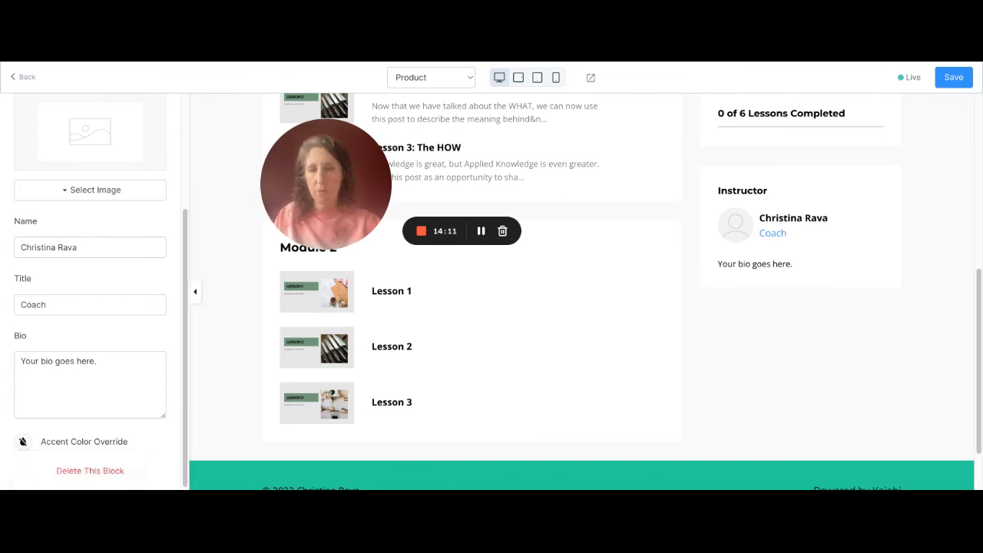
{"action": "left_click", "coordinate": [23, 442]}
{"action": "scroll", "coordinate": [23, 442], "scroll_direction": "down", "scroll_amount": 1}
{"action": "scroll", "coordinate": [23, 442], "scroll_direction": "down", "scroll_amount": 2}
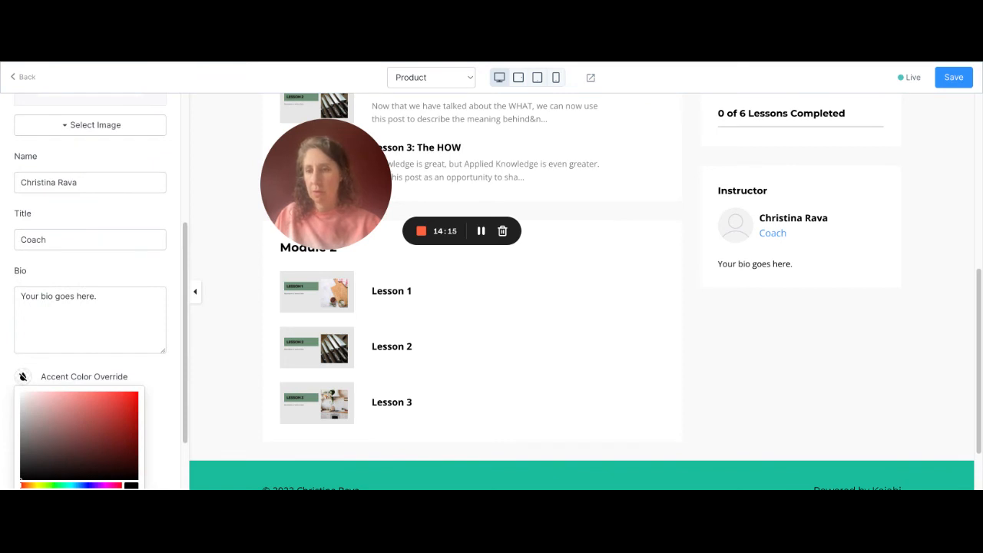
{"action": "left_click", "coordinate": [44, 485]}
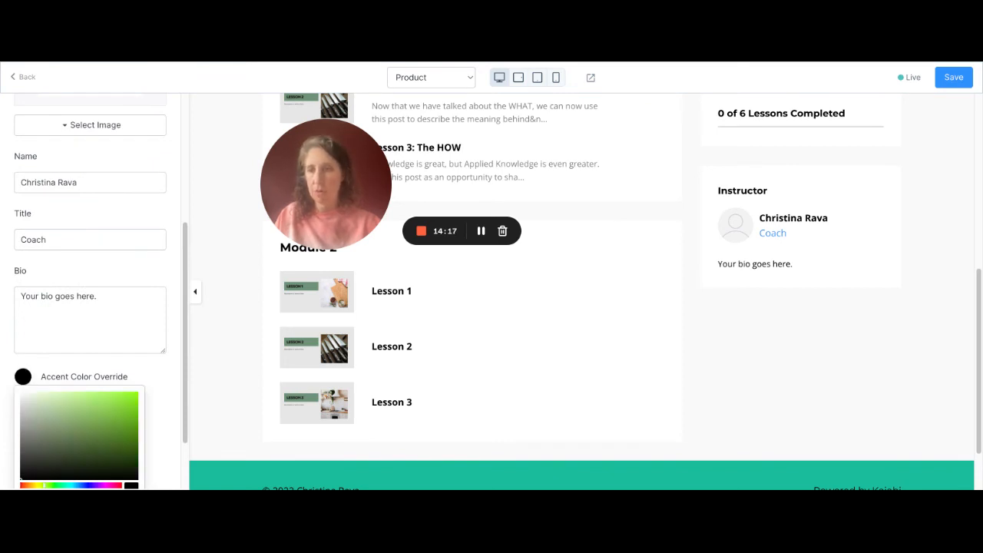
{"action": "left_click_drag", "start_coordinate": [43, 485], "coordinate": [53, 486]}
{"action": "left_click", "coordinate": [103, 429]}
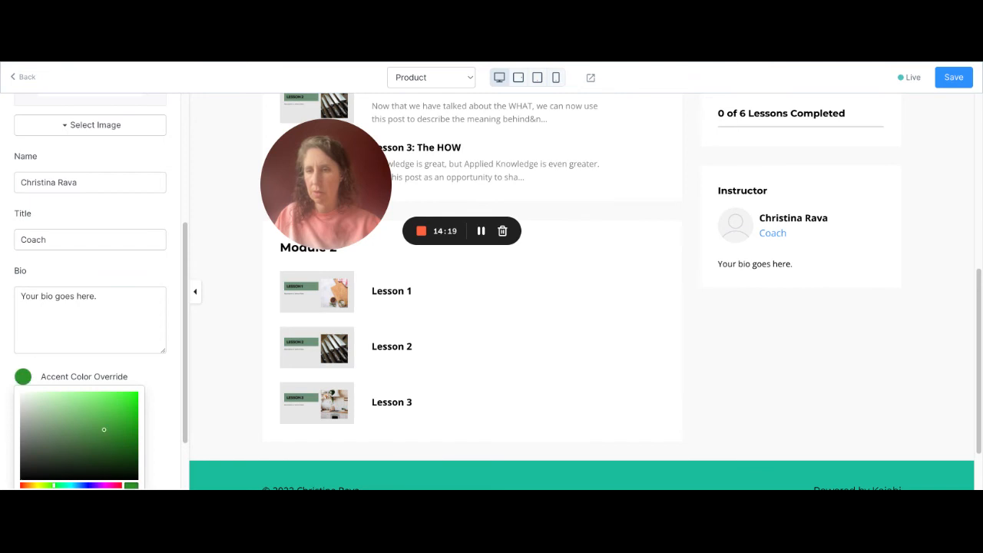
{"action": "left_click", "coordinate": [139, 281]}
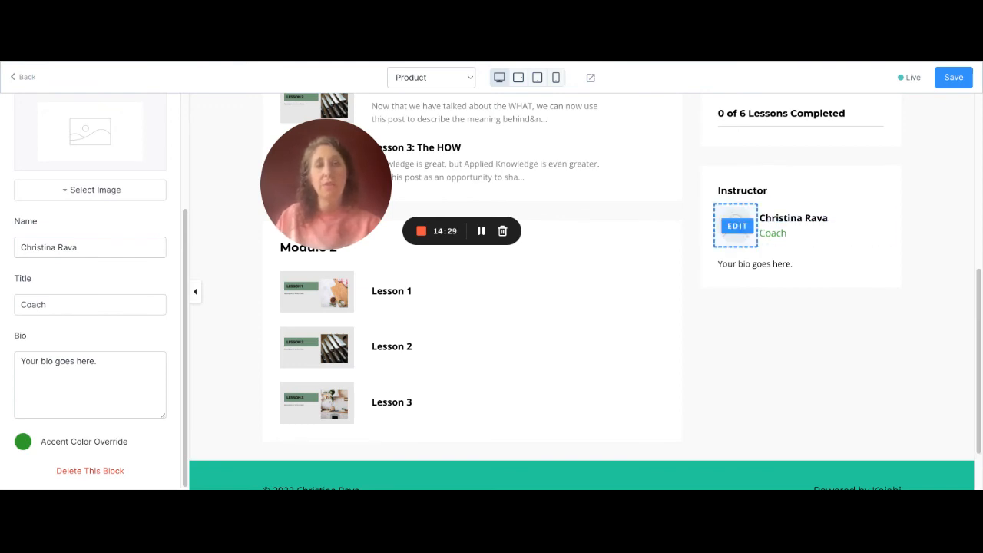
{"action": "scroll", "coordinate": [91, 290], "scroll_direction": "up", "scroll_amount": 1}
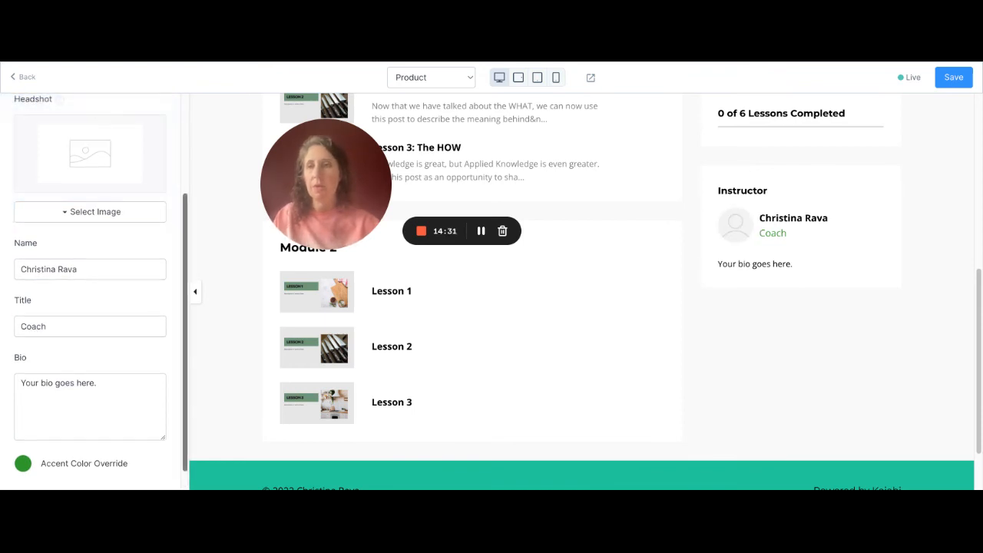
- Open the image source options for the Instructor block's headshot
{"action": "scroll", "coordinate": [91, 290], "scroll_direction": "up", "scroll_amount": 3}
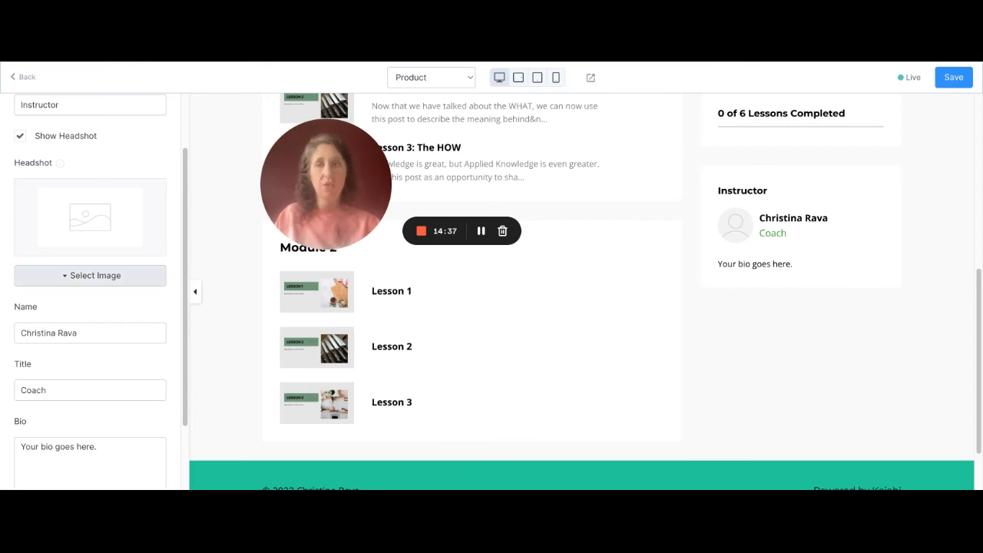
{"action": "left_click", "coordinate": [96, 275]}
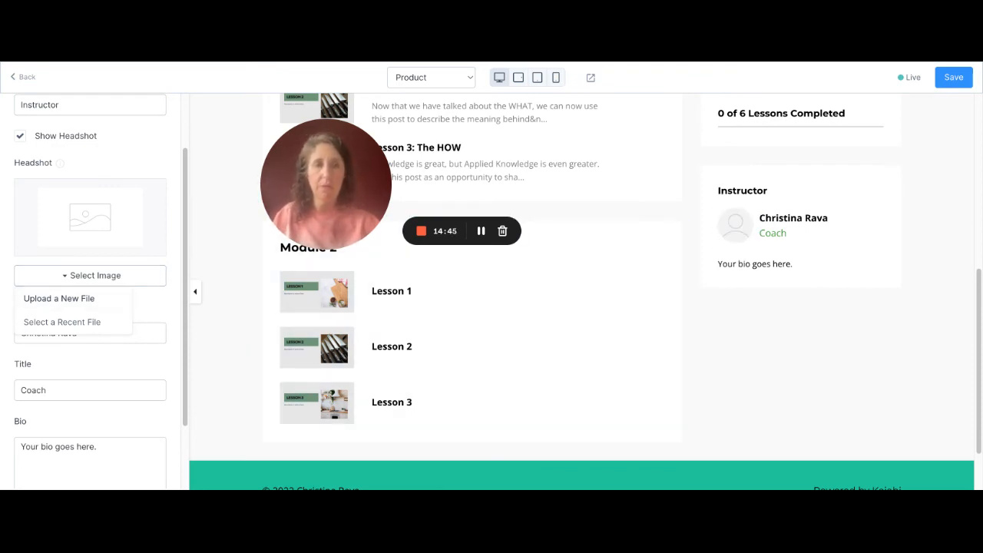
- Open the Hero section's settings for the Example Course banner and review its appearance options
{"action": "scroll", "coordinate": [581, 292], "scroll_direction": "up", "scroll_amount": 5}
{"action": "scroll", "coordinate": [582, 292], "scroll_direction": "up", "scroll_amount": 3}
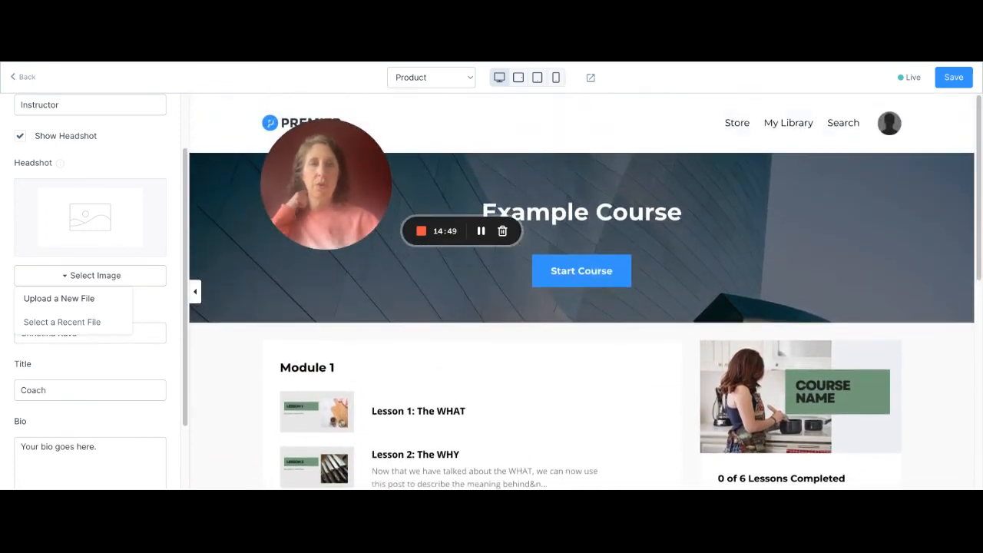
{"action": "left_click_drag", "start_coordinate": [327, 184], "coordinate": [302, 238]}
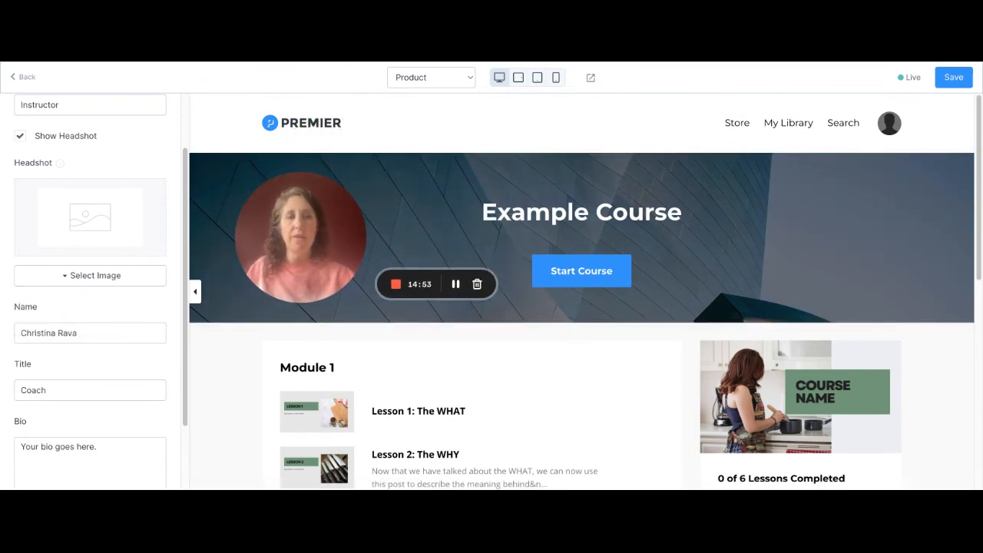
{"action": "left_click", "coordinate": [537, 222]}
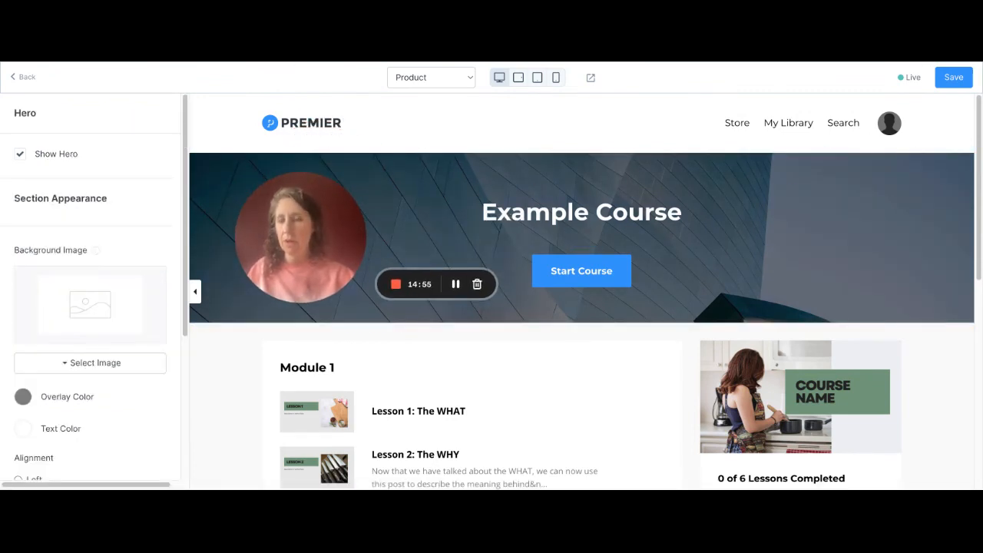
{"action": "scroll", "coordinate": [91, 292], "scroll_direction": "down", "scroll_amount": 5}
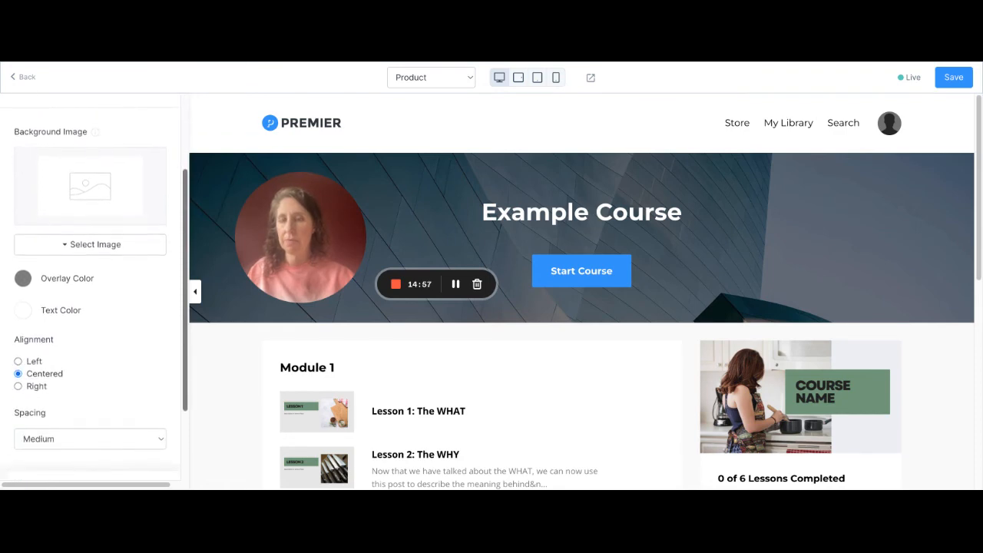
{"action": "scroll", "coordinate": [91, 291], "scroll_direction": "down", "scroll_amount": 1}
{"action": "scroll", "coordinate": [90, 292], "scroll_direction": "up", "scroll_amount": 3}
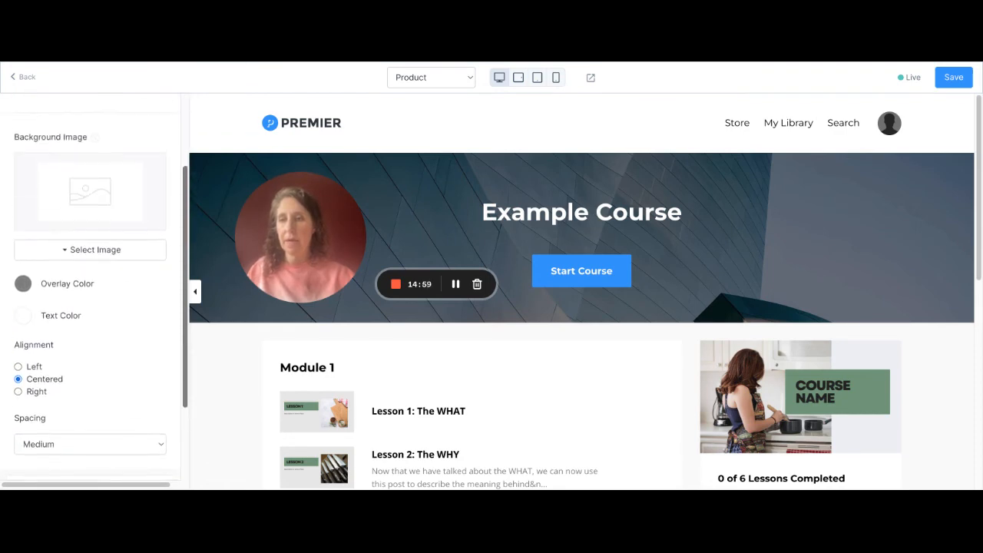
- Set the hero's background image to the recent photo of a heart-patterned latte on a wooden table
{"action": "left_click", "coordinate": [90, 252]}
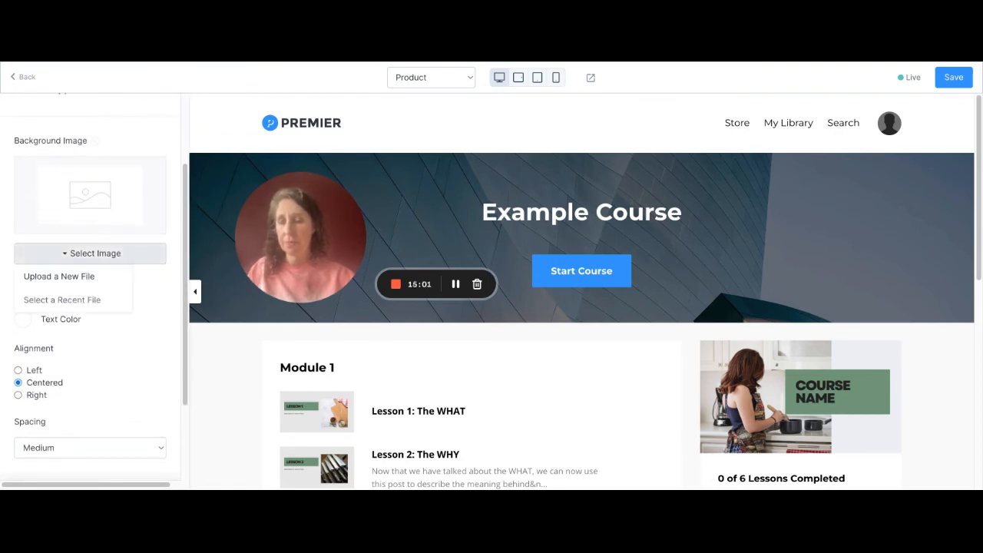
{"action": "left_click", "coordinate": [62, 300]}
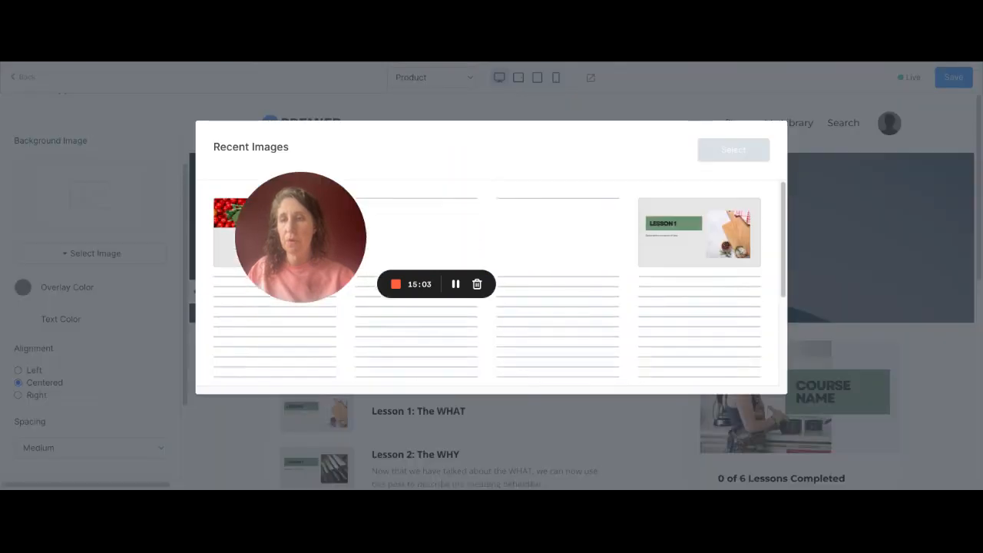
{"action": "scroll", "coordinate": [699, 284], "scroll_direction": "down", "scroll_amount": 10}
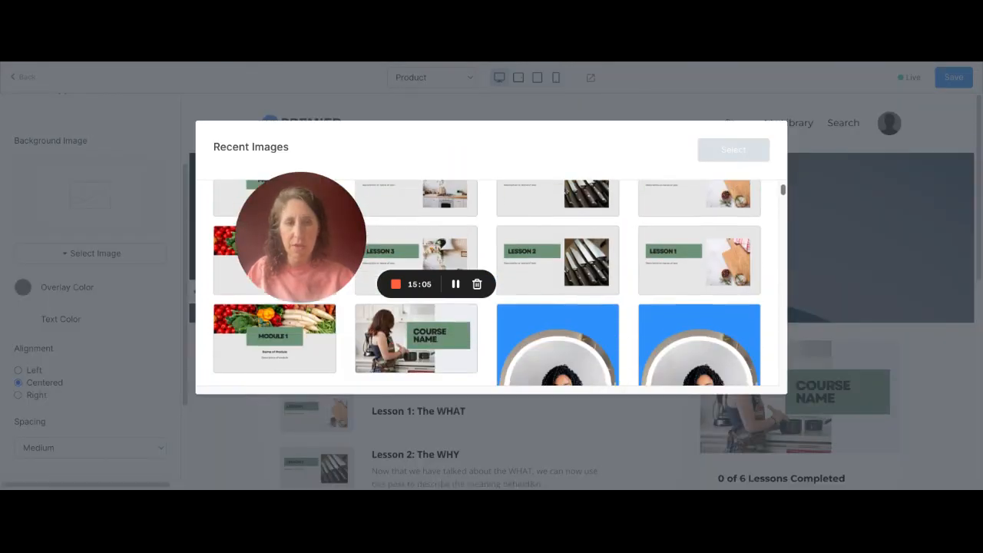
{"action": "scroll", "coordinate": [491, 284], "scroll_direction": "down", "scroll_amount": 10}
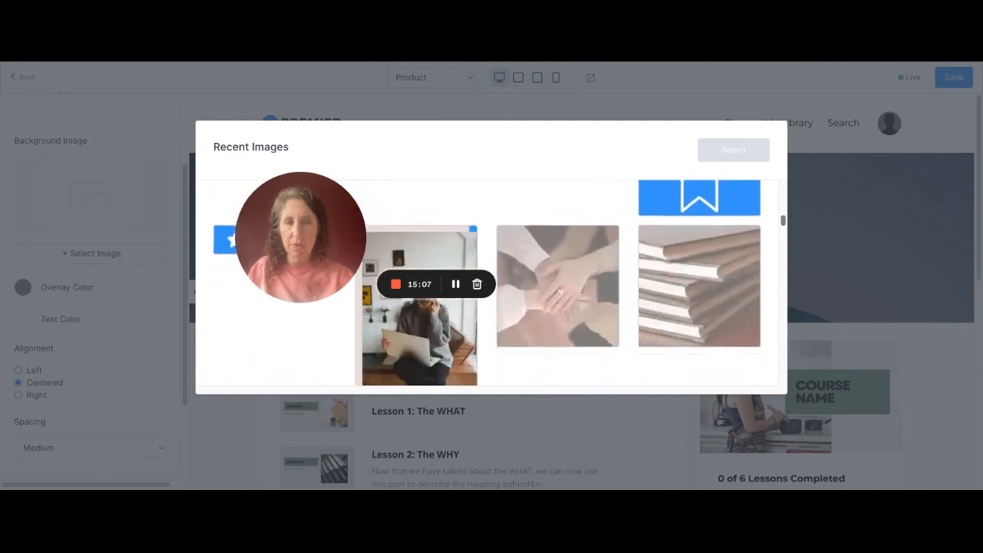
{"action": "scroll", "coordinate": [486, 284], "scroll_direction": "up", "scroll_amount": 1}
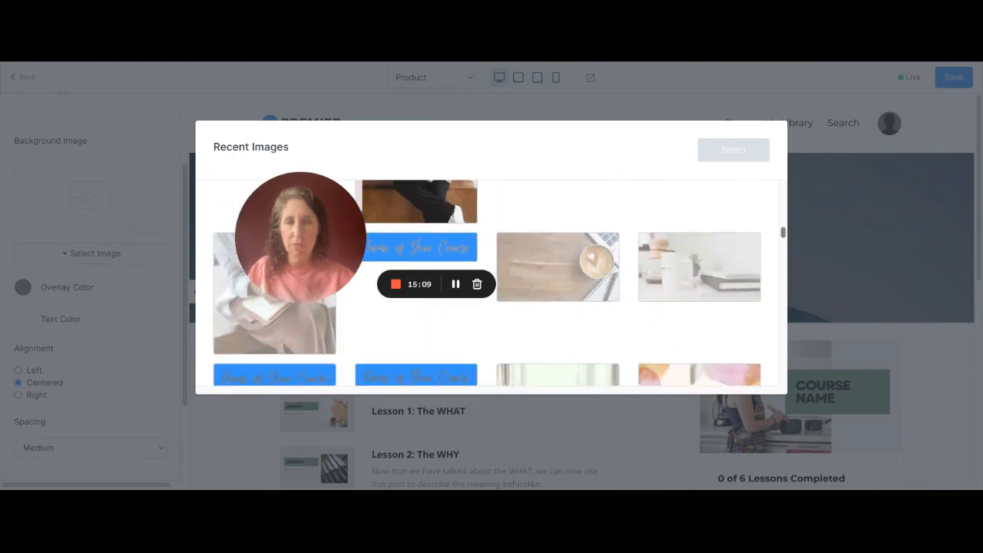
{"action": "scroll", "coordinate": [486, 284], "scroll_direction": "down", "scroll_amount": 2}
{"action": "scroll", "coordinate": [491, 284], "scroll_direction": "up", "scroll_amount": 2}
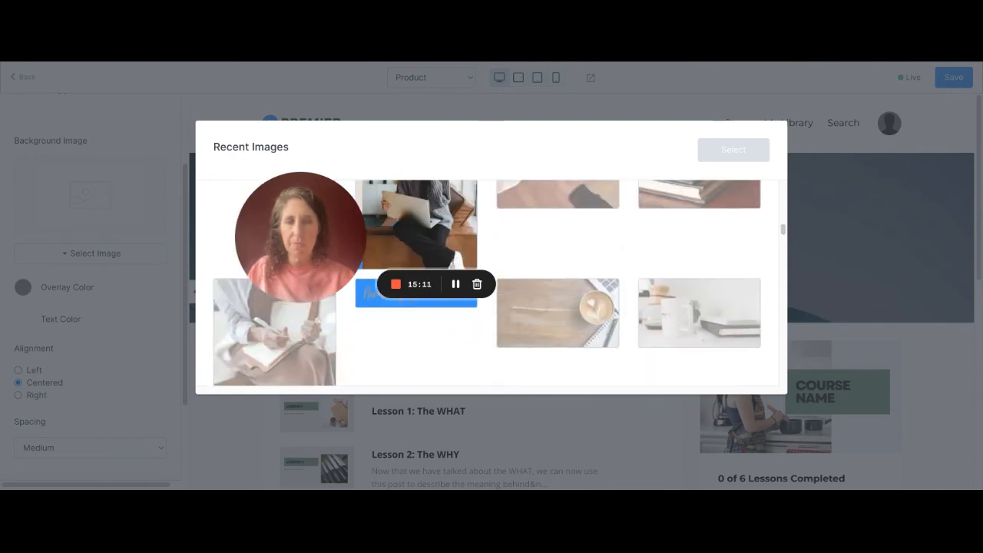
{"action": "left_click", "coordinate": [559, 313]}
{"action": "left_click", "coordinate": [733, 150]}
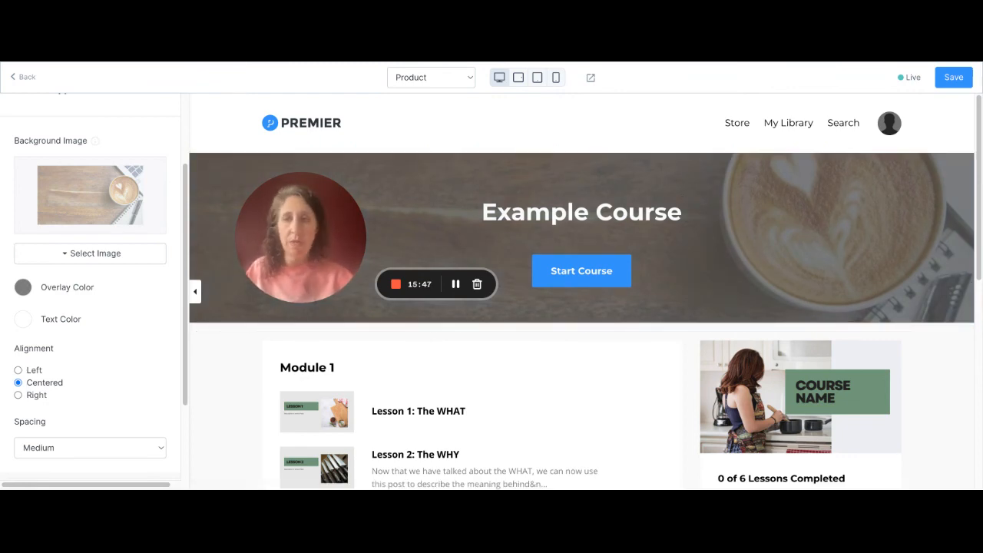
- Set the hero's overlay color to transparent
{"action": "left_click", "coordinate": [23, 287]}
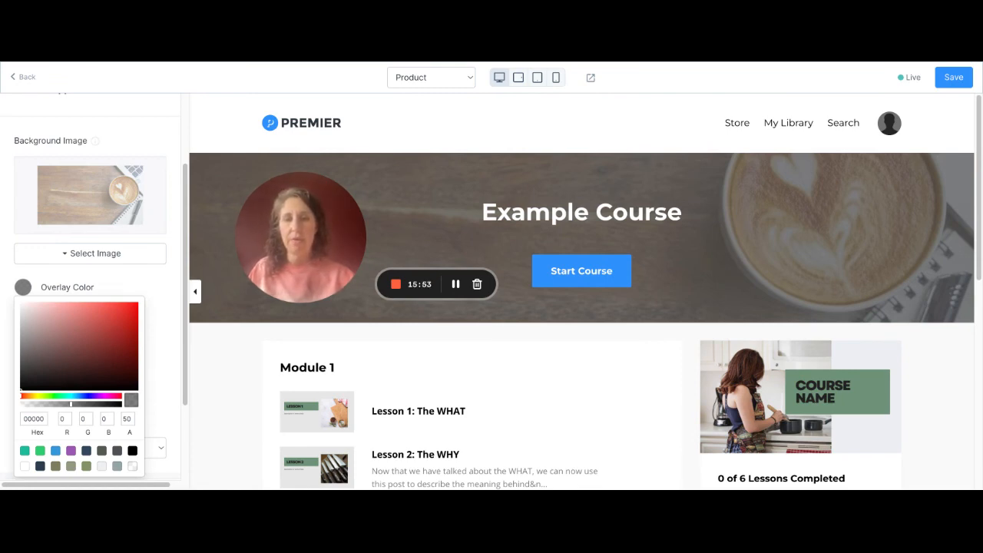
{"action": "left_click", "coordinate": [132, 466]}
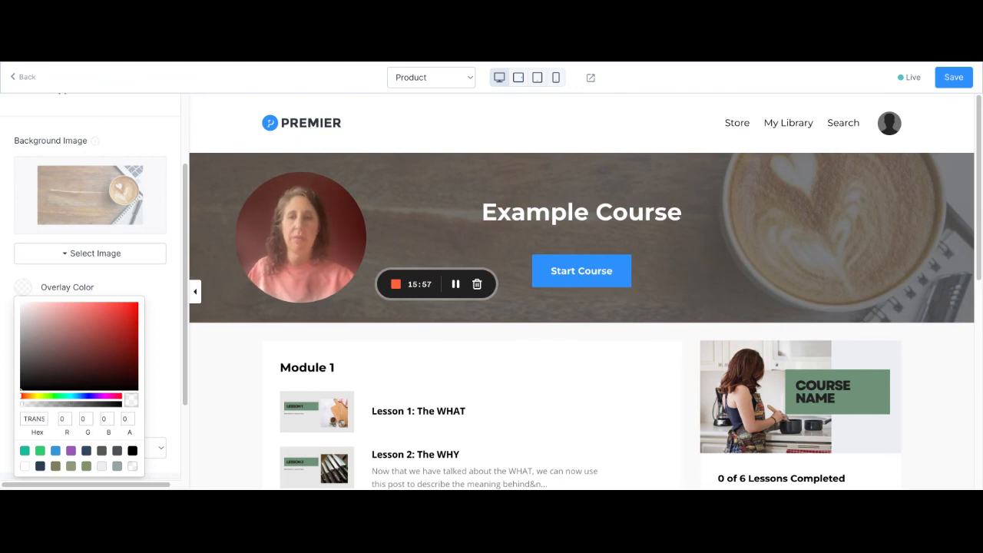
{"action": "key", "text": "Escape"}
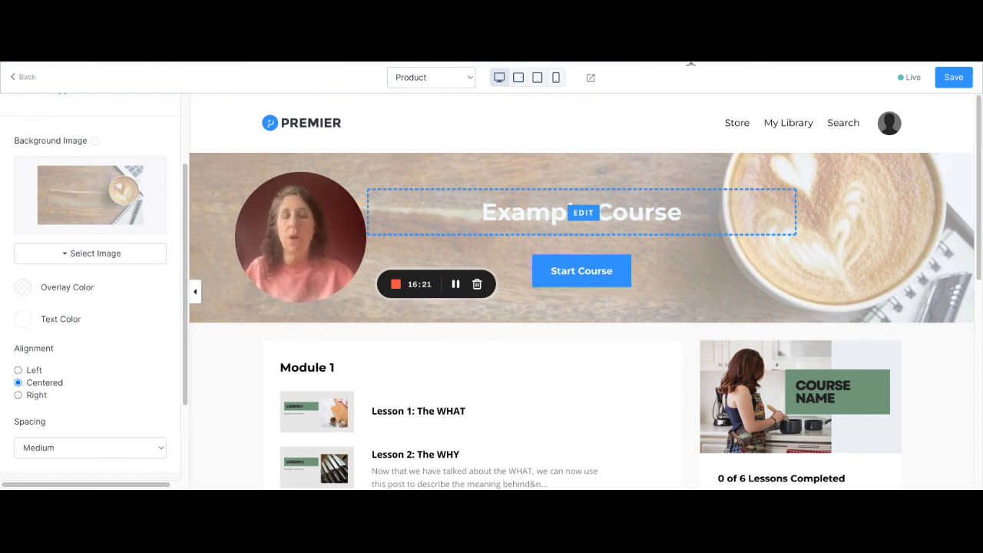
- Set the button color of the hero's Start Button block to a medium gray
{"action": "left_click", "coordinate": [584, 213]}
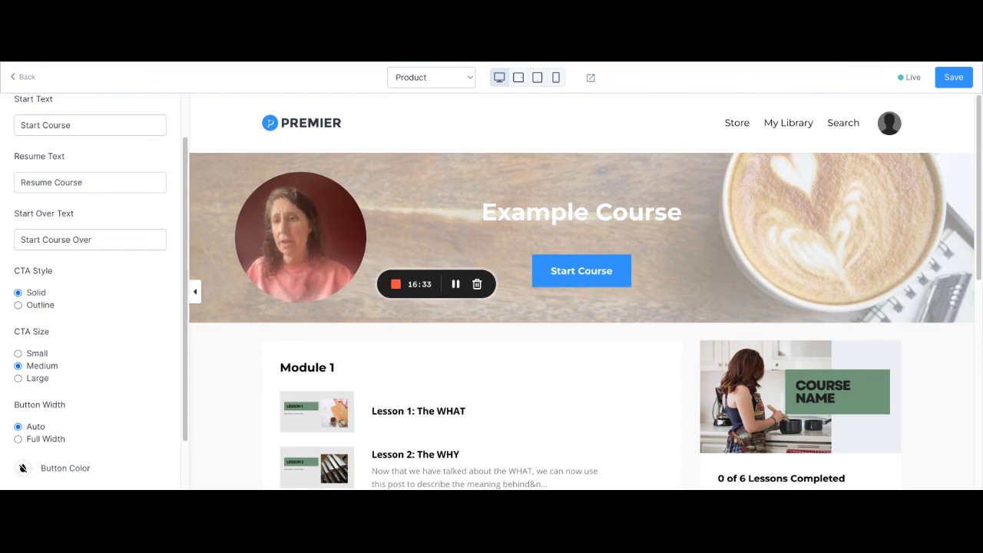
{"action": "scroll", "coordinate": [97, 292], "scroll_direction": "up", "scroll_amount": 3}
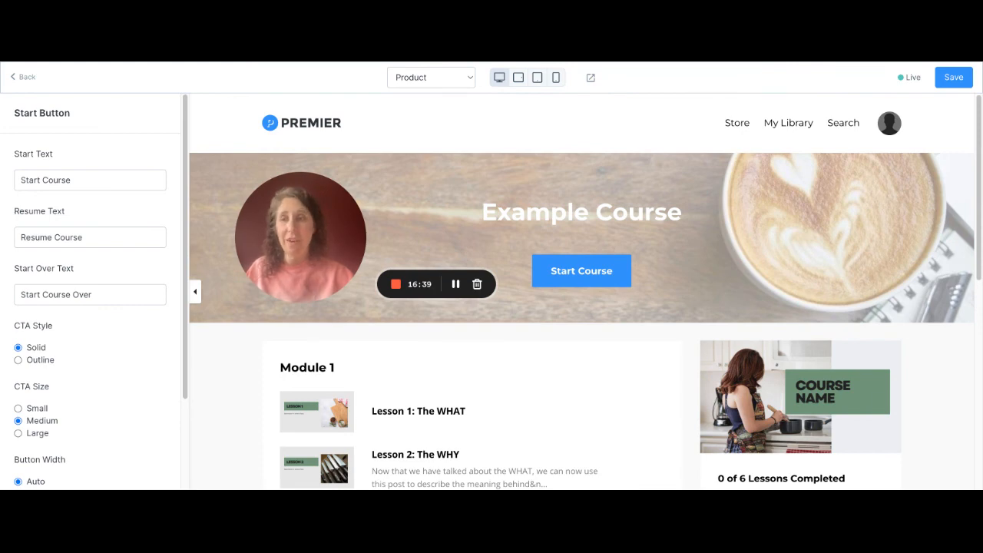
{"action": "scroll", "coordinate": [92, 292], "scroll_direction": "down", "scroll_amount": 5}
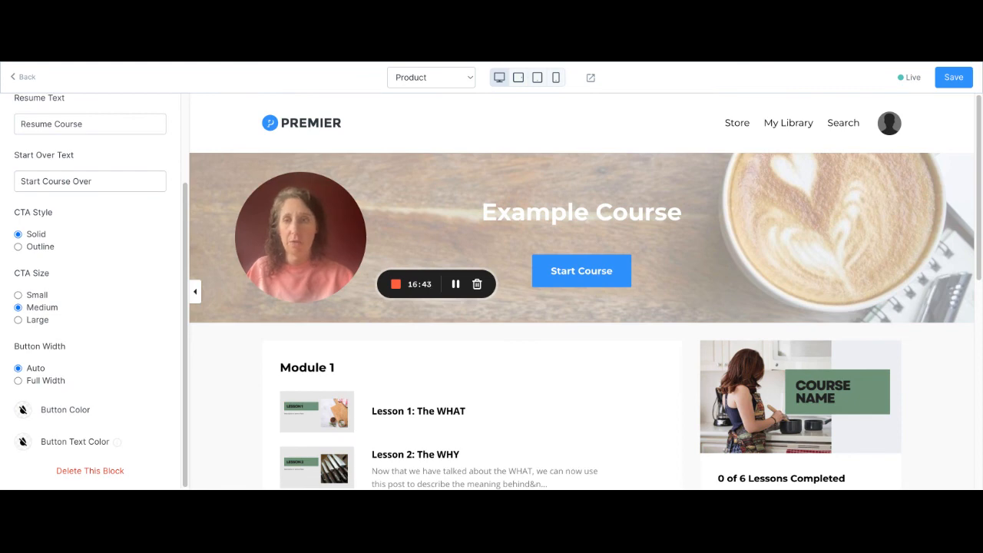
{"action": "left_click", "coordinate": [23, 410]}
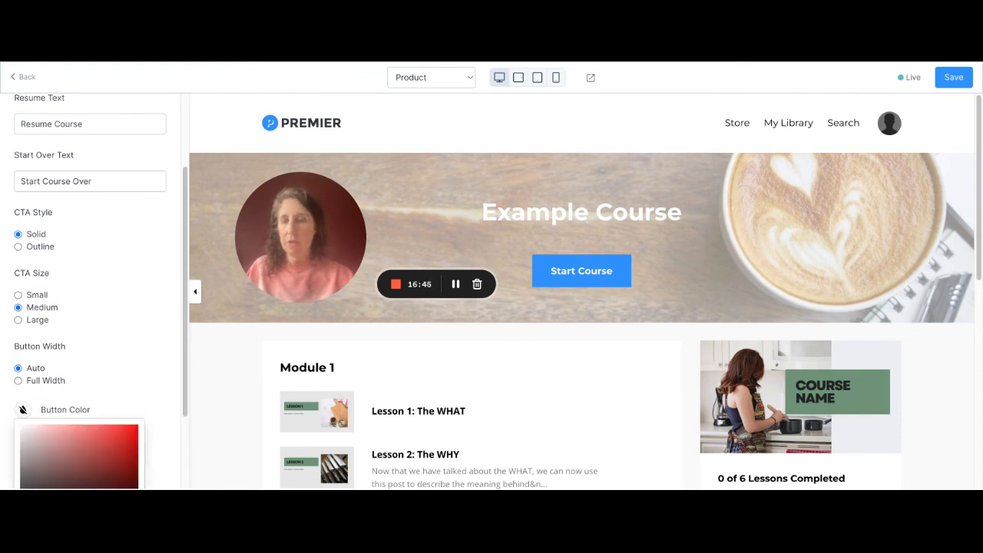
{"action": "left_click", "coordinate": [23, 410]}
{"action": "left_click", "coordinate": [23, 410]}
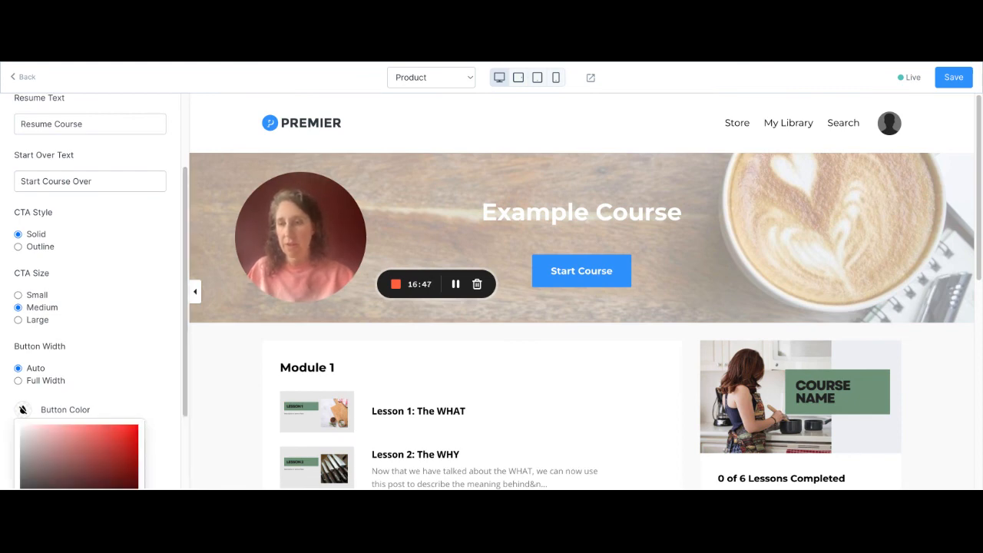
{"action": "left_click", "coordinate": [26, 455]}
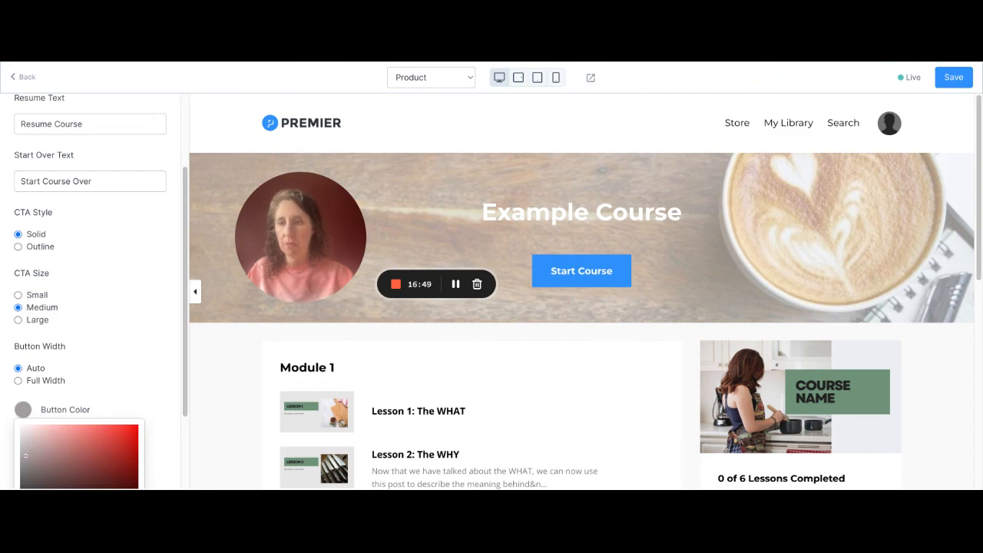
{"action": "left_click", "coordinate": [23, 410]}
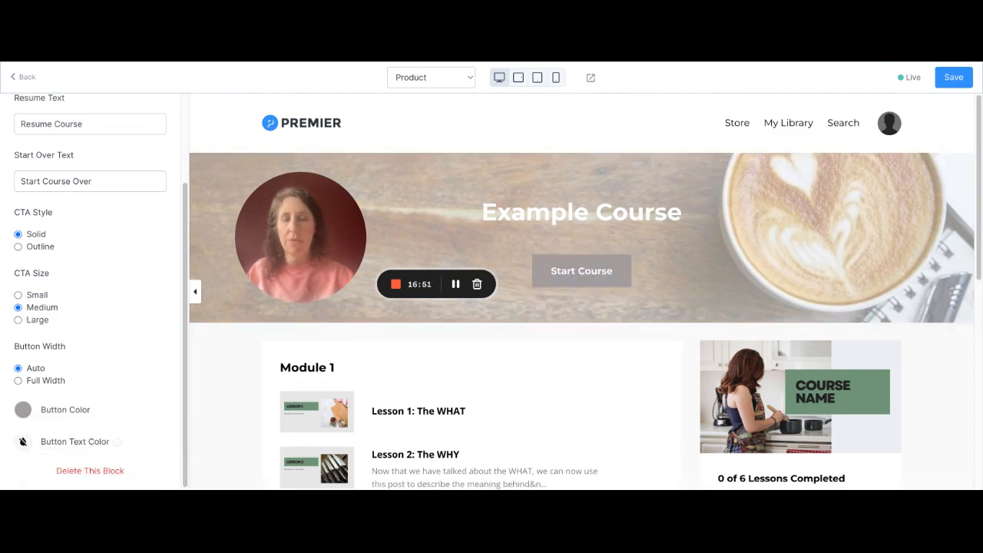
- Return to the Hero section's settings and hide its Start Button block
{"action": "scroll", "coordinate": [91, 291], "scroll_direction": "up", "scroll_amount": 3}
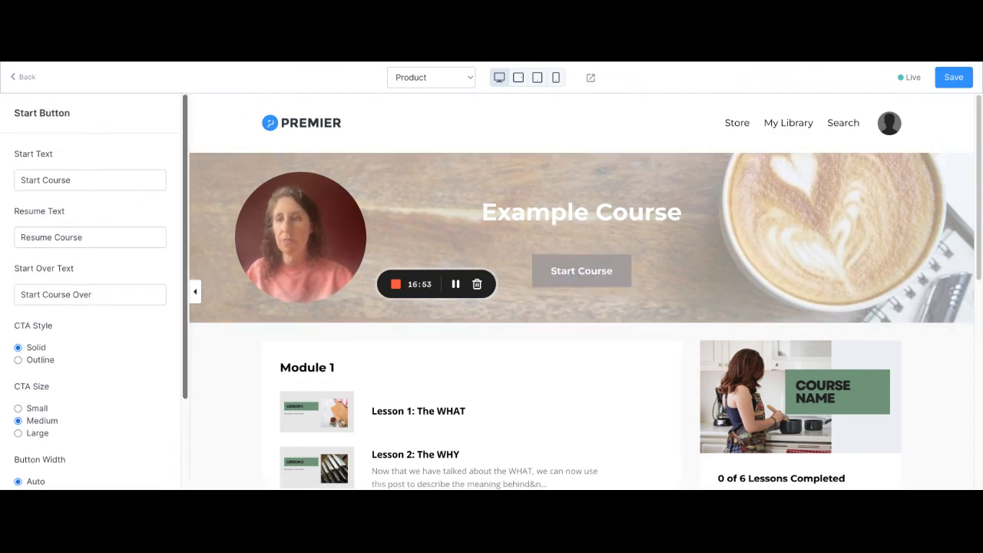
{"action": "left_click", "coordinate": [23, 77]}
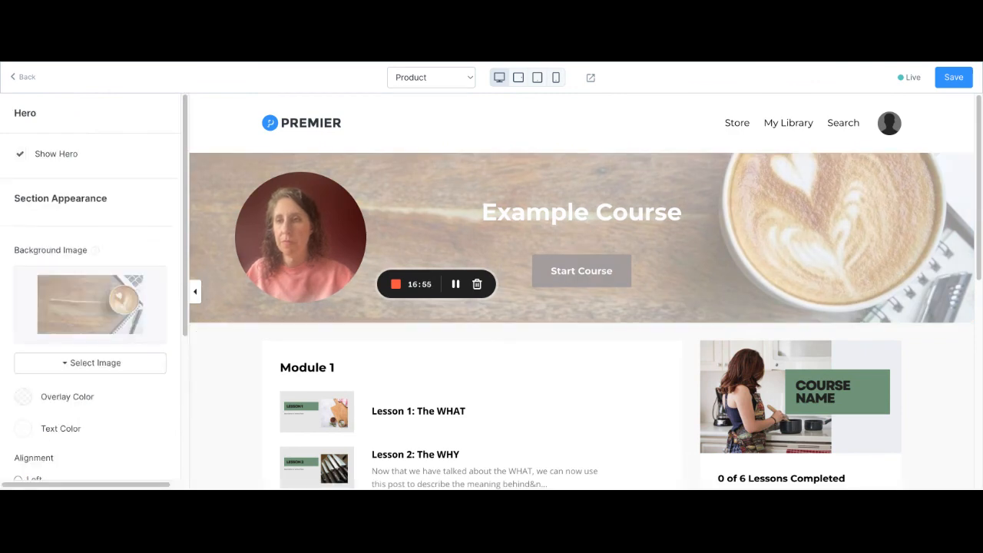
{"action": "scroll", "coordinate": [90, 292], "scroll_direction": "down", "scroll_amount": 4}
{"action": "scroll", "coordinate": [91, 291], "scroll_direction": "down", "scroll_amount": 1}
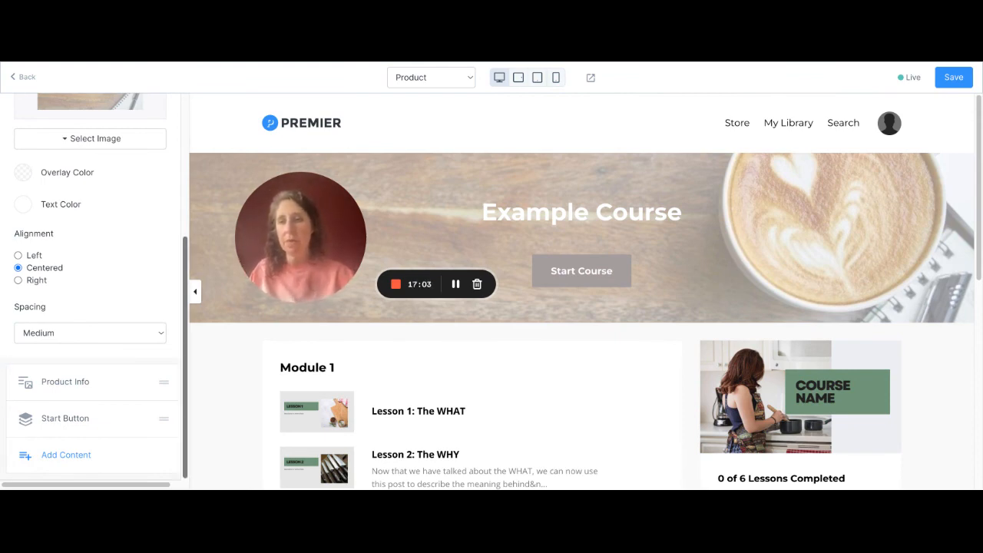
{"action": "scroll", "coordinate": [89, 381], "scroll_direction": "up", "scroll_amount": 3}
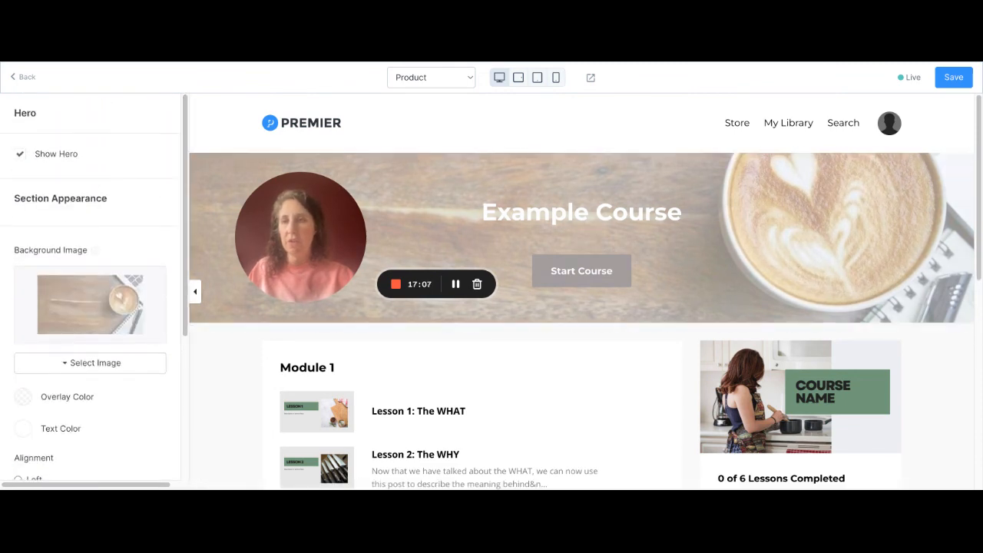
{"action": "scroll", "coordinate": [89, 382], "scroll_direction": "down", "scroll_amount": 3}
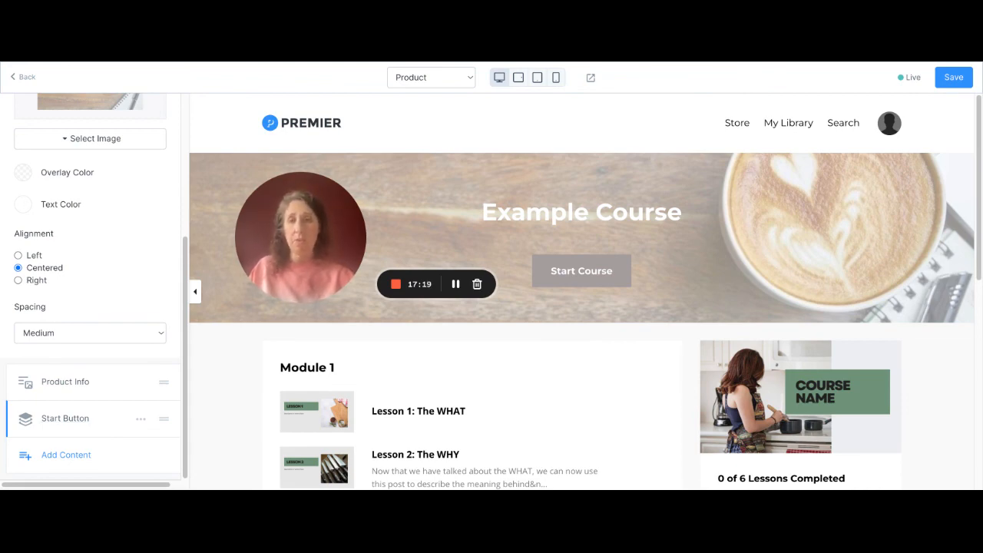
{"action": "left_click", "coordinate": [140, 418]}
{"action": "left_click", "coordinate": [100, 376]}
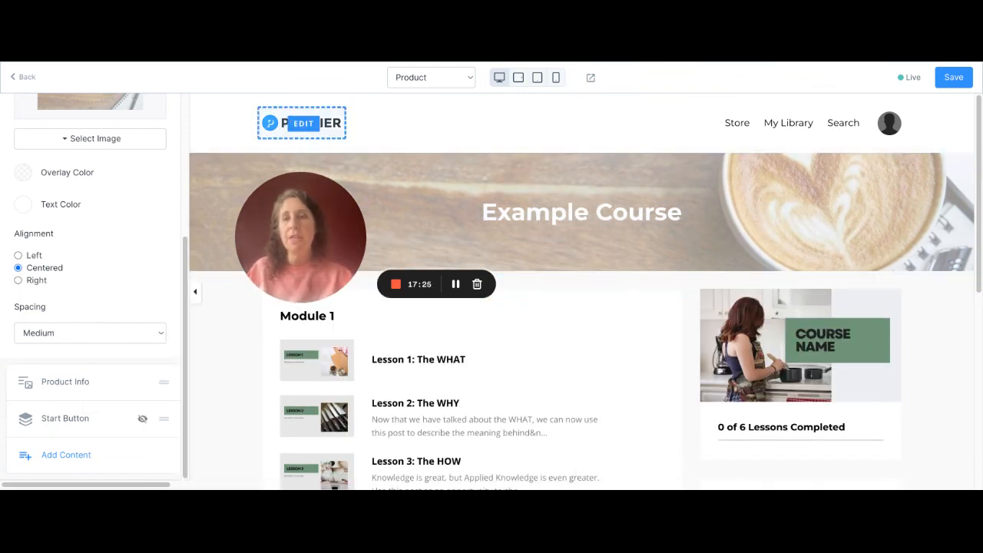
- Open the page's Header section and turn its Show Header option off and back on
{"action": "left_click", "coordinate": [392, 123]}
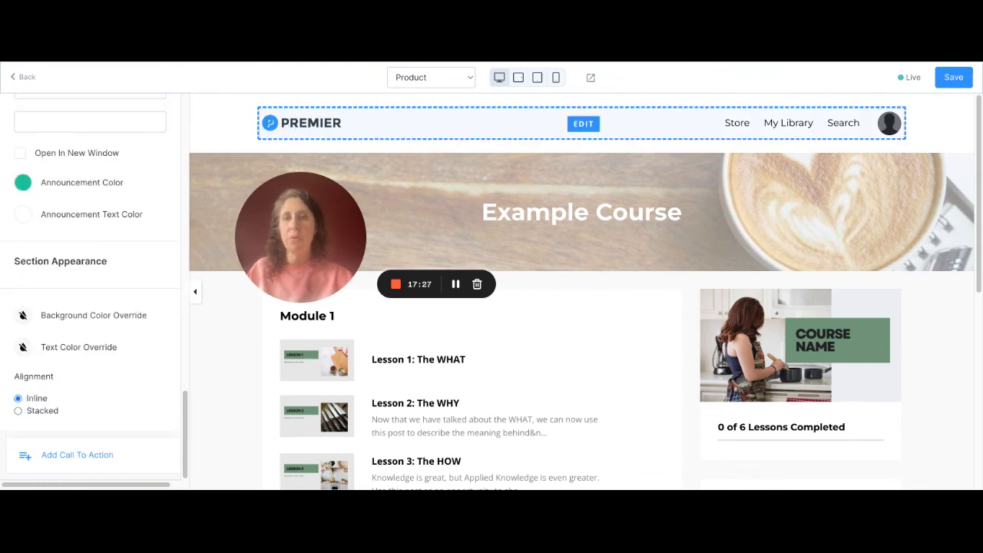
{"action": "scroll", "coordinate": [91, 287], "scroll_direction": "up", "scroll_amount": 10}
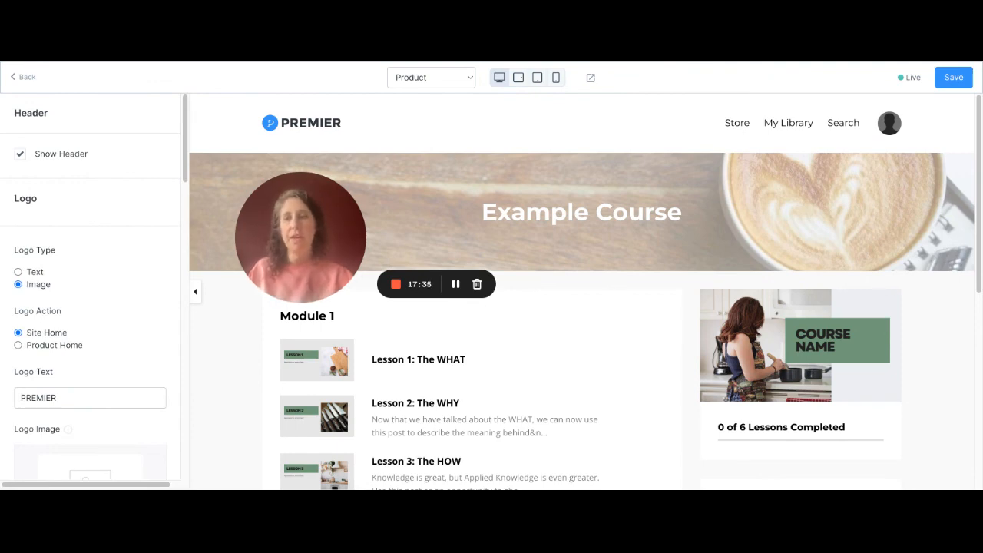
{"action": "left_click", "coordinate": [20, 154]}
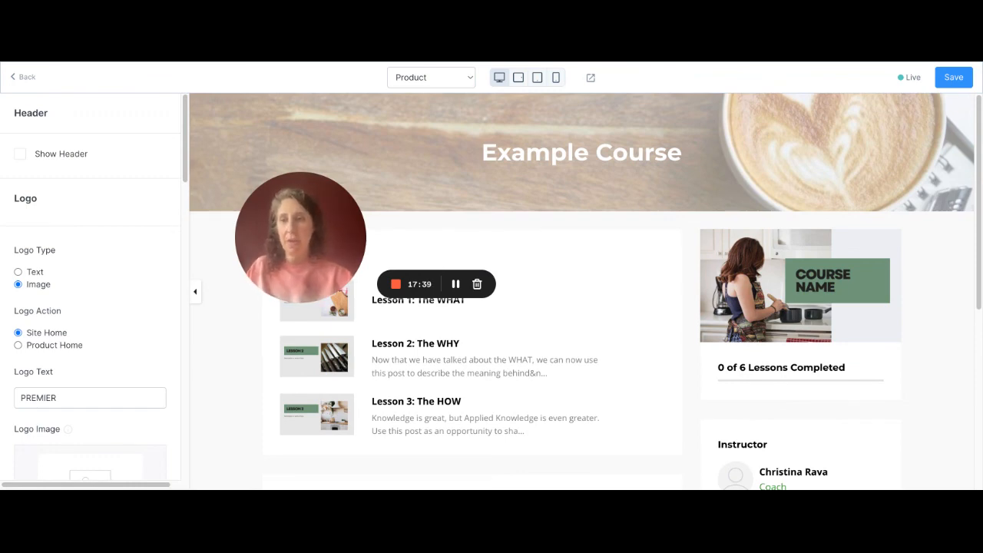
{"action": "left_click", "coordinate": [20, 154]}
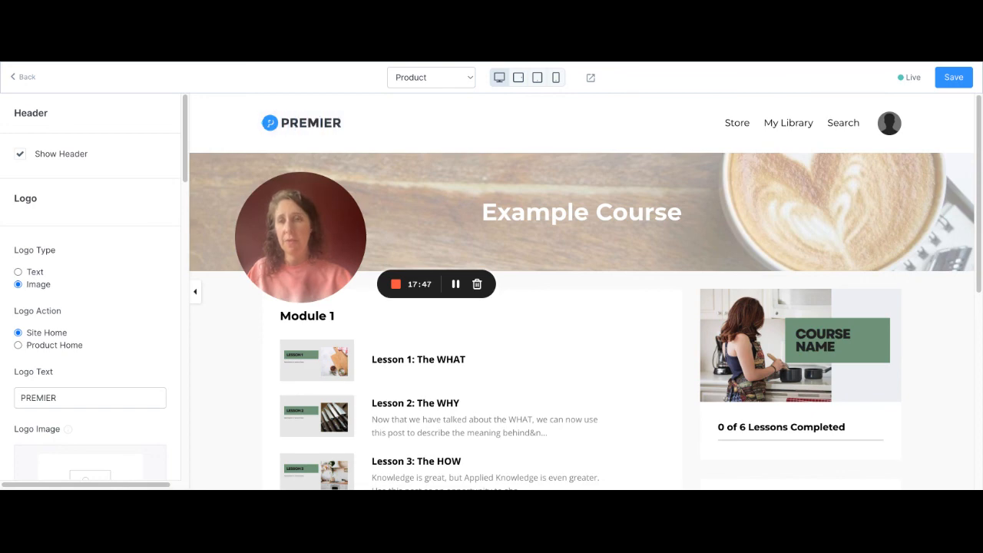
- Examine the Header section's logo, menu and user menu settings
{"action": "scroll", "coordinate": [90, 292], "scroll_direction": "down", "scroll_amount": 5}
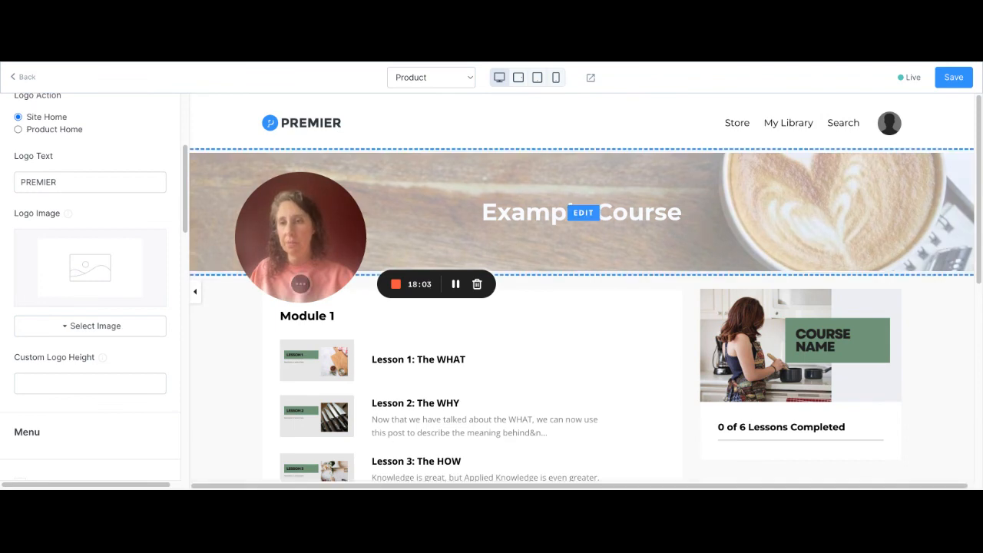
{"action": "scroll", "coordinate": [91, 292], "scroll_direction": "up", "scroll_amount": 2}
{"action": "scroll", "coordinate": [91, 292], "scroll_direction": "down", "scroll_amount": 5}
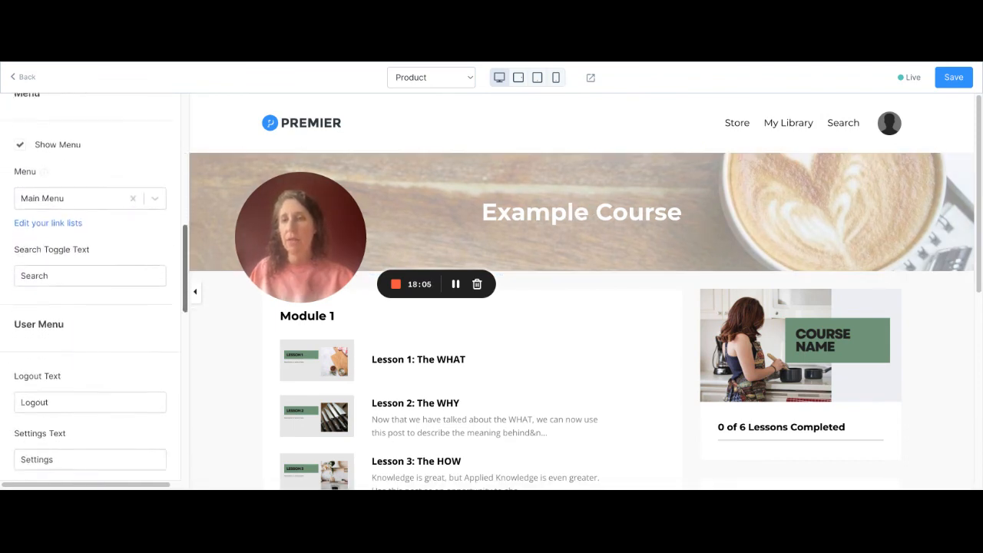
{"action": "scroll", "coordinate": [91, 292], "scroll_direction": "up", "scroll_amount": 1}
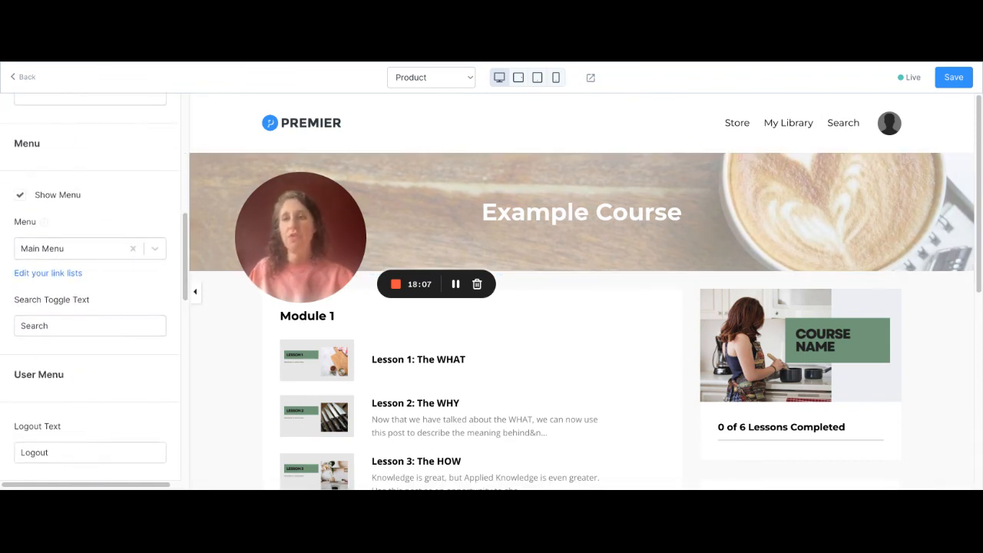